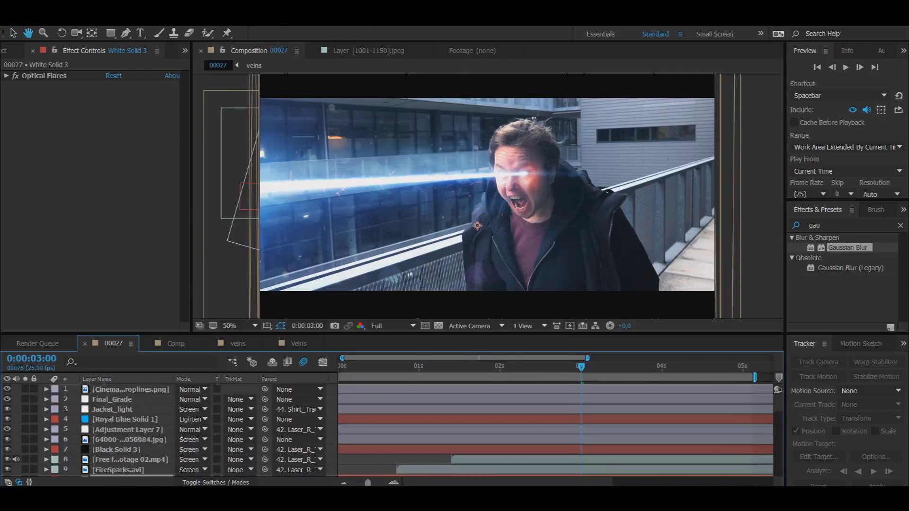
Hide all the effect layers in composition 00027, from colour up to the cinema crop lines layer, leaving only the raw footage.
scroll(116, 431, "down", 6)
scroll(114, 431, "down", 10)
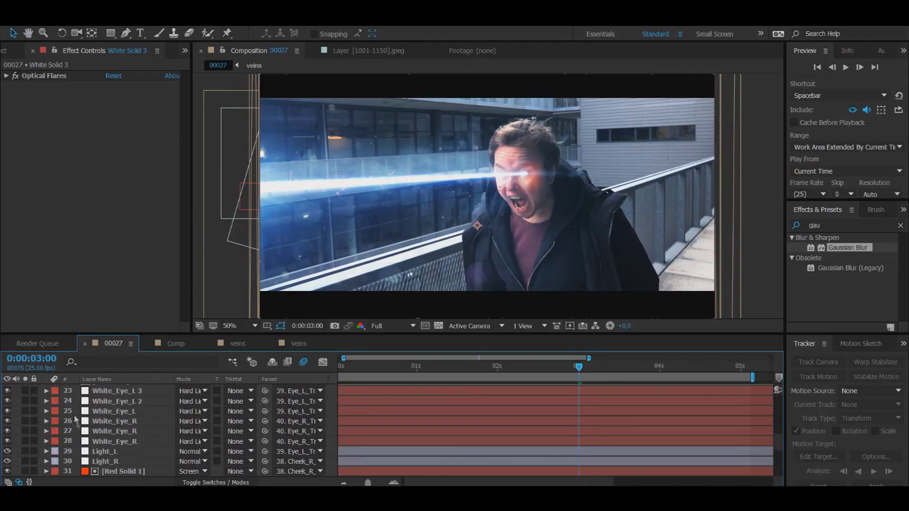
scroll(92, 356, "up", 3)
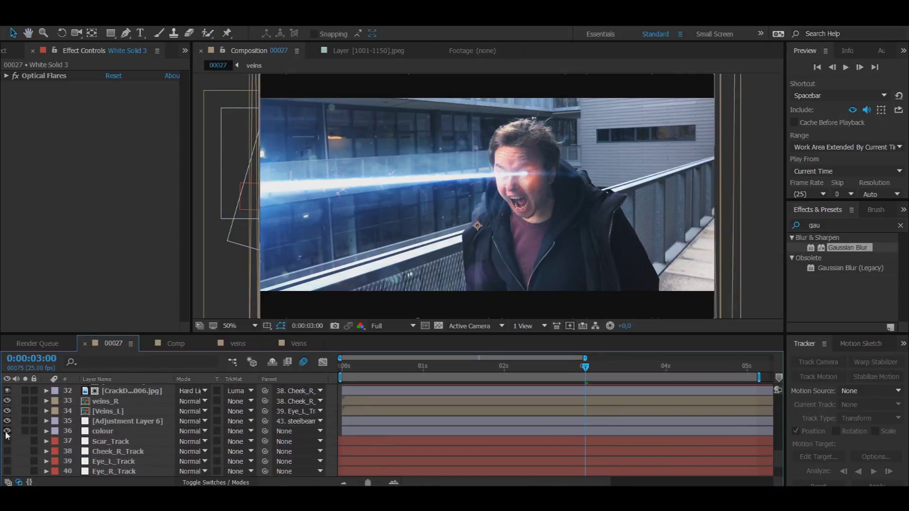
scroll(10, 374, "up", 10)
scroll(10, 378, "up", 4)
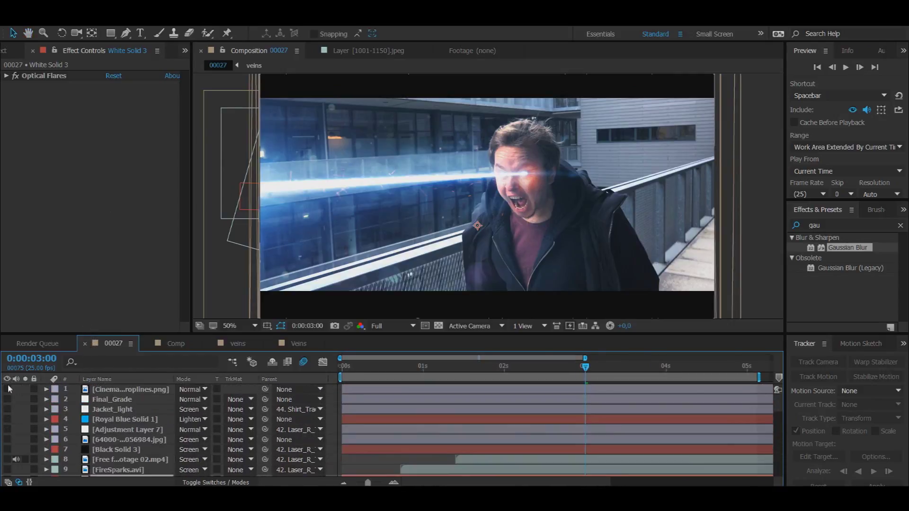
left_click(7, 389)
mouse_move(375, 259)
left_mouse_down()
mouse_move(377, 236)
mouse_move(366, 262)
left_mouse_up()
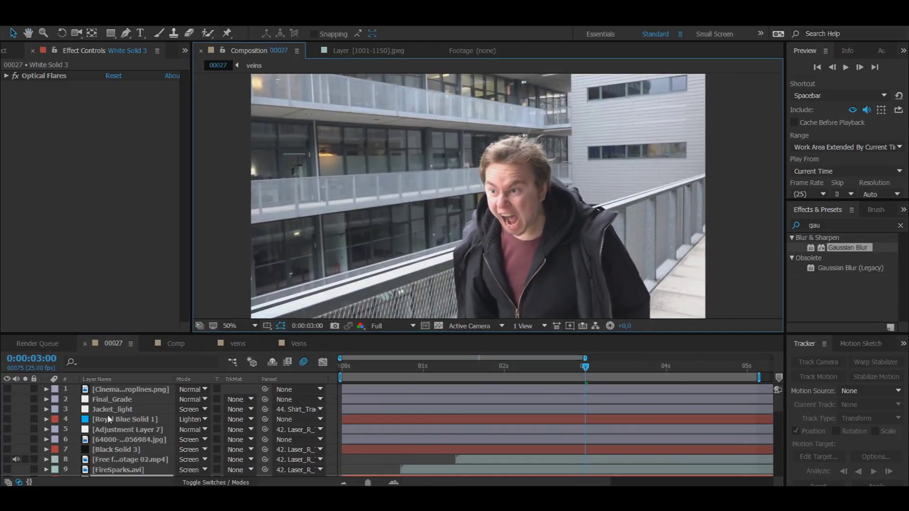
Show the colour, Adjustment Layer 6, Veins_L and veins_R layers over the face.
scroll(76, 444, "down", 6)
scroll(189, 430, "down", 5)
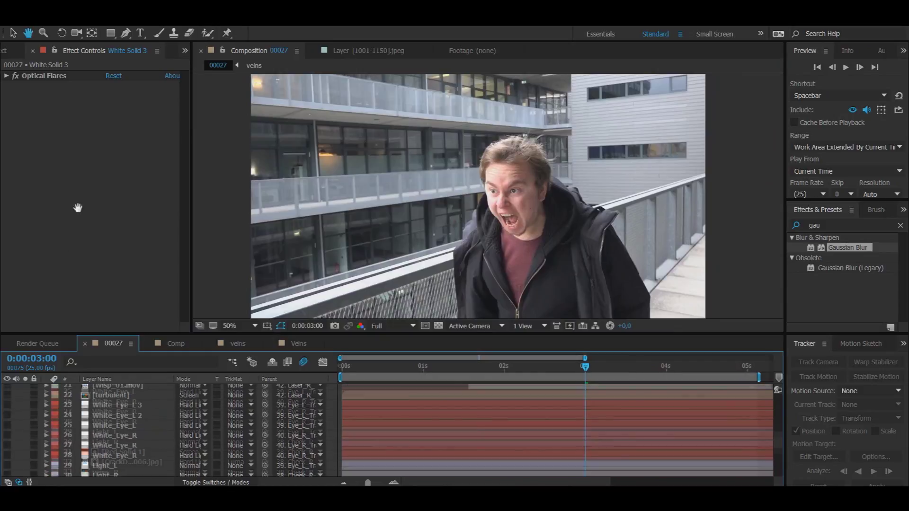
scroll(493, 195, "up", 1)
left_click_drag(502, 198, 472, 229)
scroll(493, 211, "up", 1)
scroll(490, 208, "down", 1)
scroll(106, 462, "down", 3)
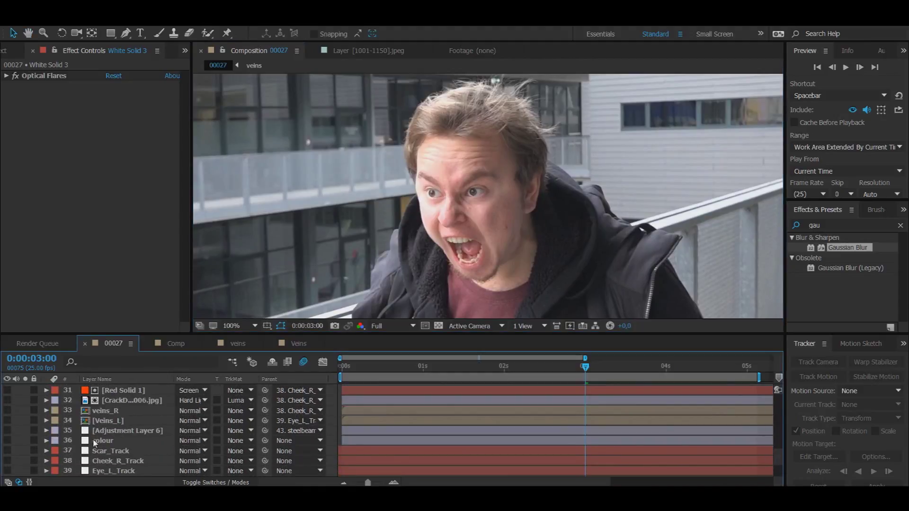
left_click(96, 441)
left_click(6, 441)
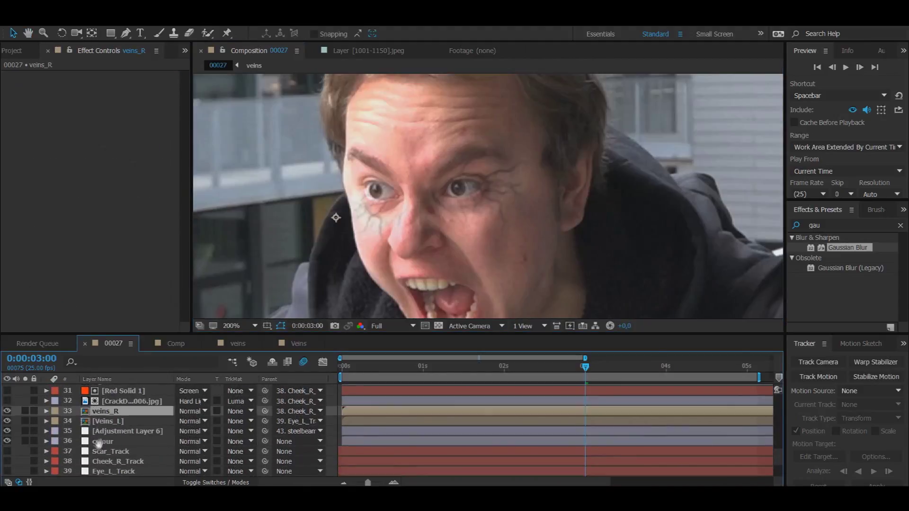
Show the CrackDecay006.jpg and Red Solid 1 layers around the eyes.
scroll(99, 441, "up", 1)
left_click(113, 424)
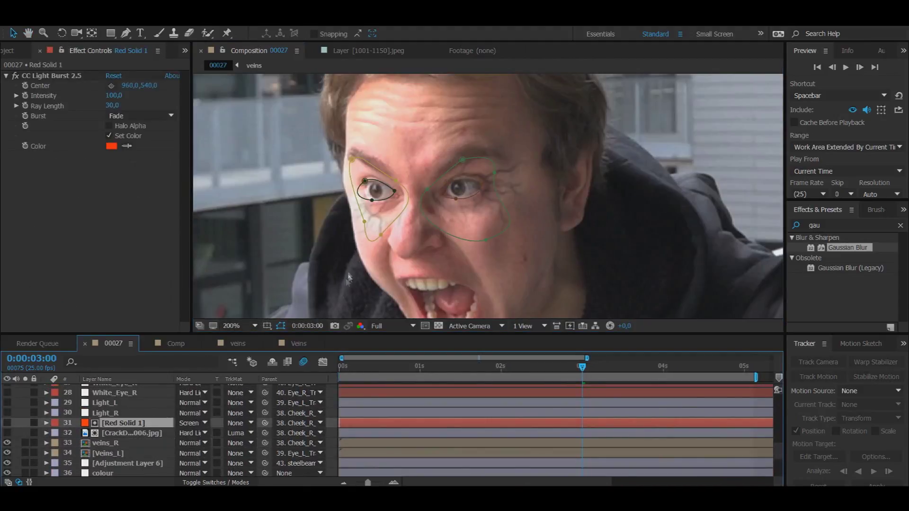
left_click_drag(7, 432, 6, 423)
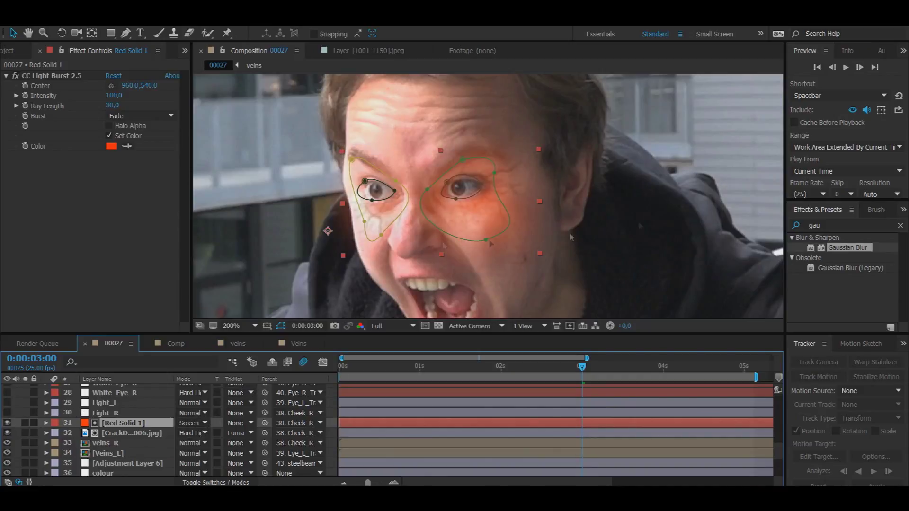
Inspect the eye light adjustment layers and show Light_R and Light_L.
left_click(105, 443)
left_click(101, 413)
left_click(97, 403)
left_click(99, 414)
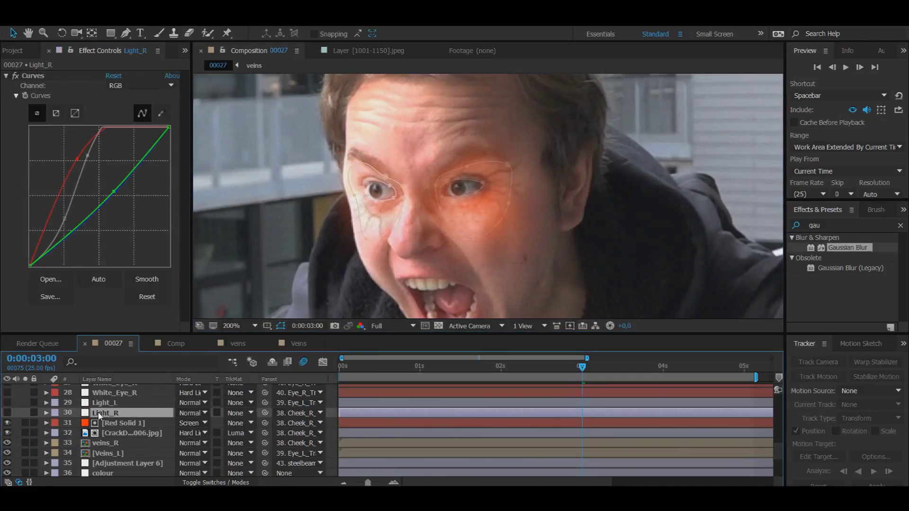
left_click(101, 443)
left_click_drag(7, 413, 7, 405)
Show all the White_Eye_R and White_Eye_L layers to make both eyes glow white.
scroll(96, 444, "up", 3)
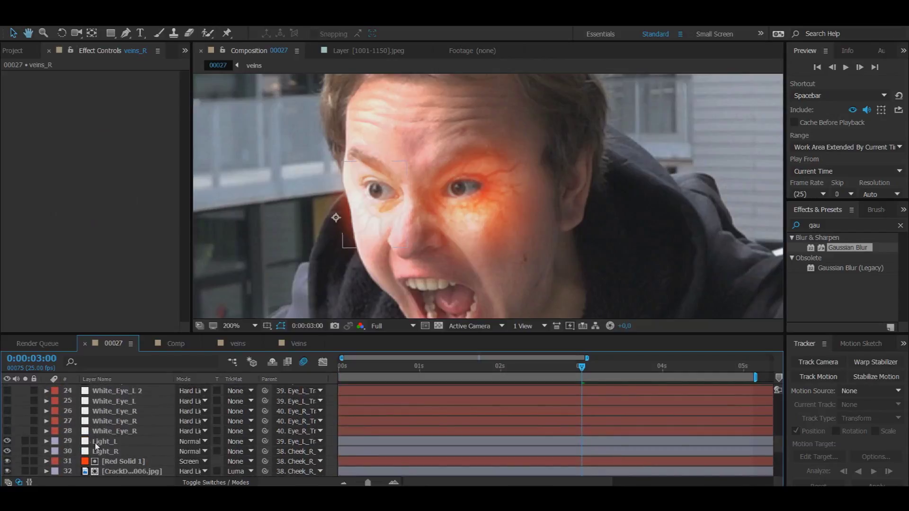
left_click(114, 431)
left_click(7, 430)
mouse_move(8, 421)
left_mouse_down()
mouse_move(8, 411)
mouse_move(9, 421)
left_mouse_up()
scroll(8, 426, "up", 3)
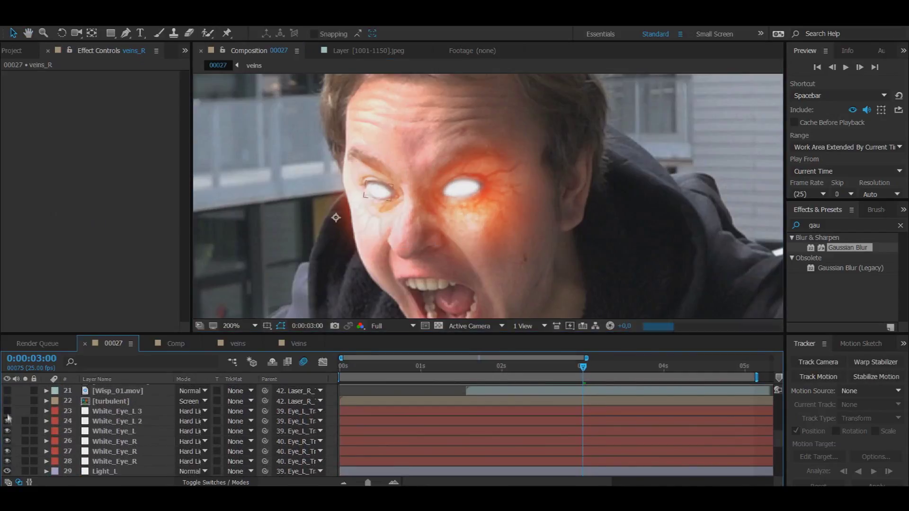
Show the turbulent beam layer and compare its look with its effects switched off and back on.
scroll(95, 435, "up", 6)
left_click(111, 455)
key("comma")
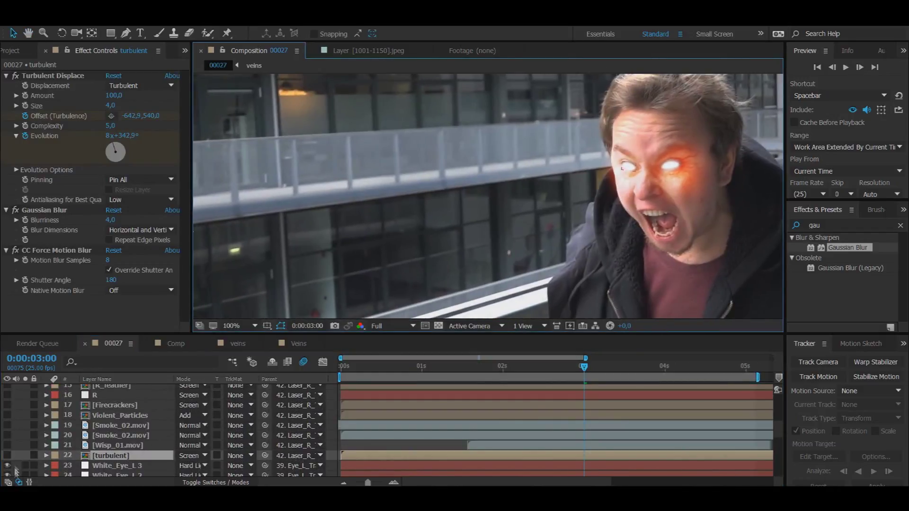
left_click(7, 455)
left_click(16, 250)
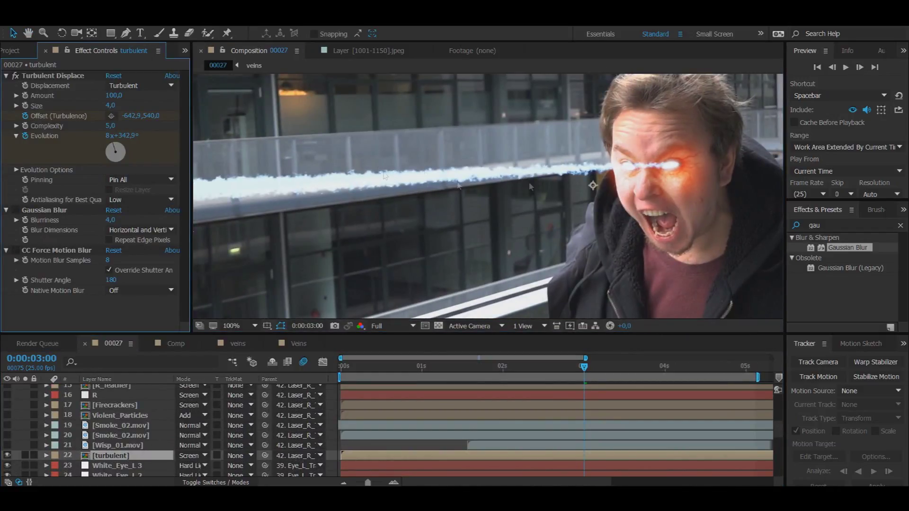
left_click(16, 75)
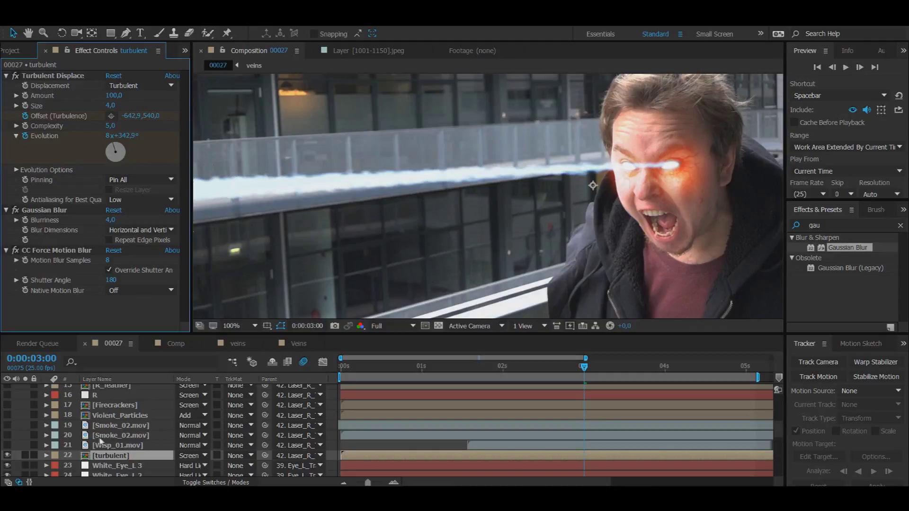
Show the laser core and feather layers R, R_feather, L 2, L_feather and blue_Feather.
scroll(114, 411, "up", 3)
left_click(119, 430)
left_click(9, 430)
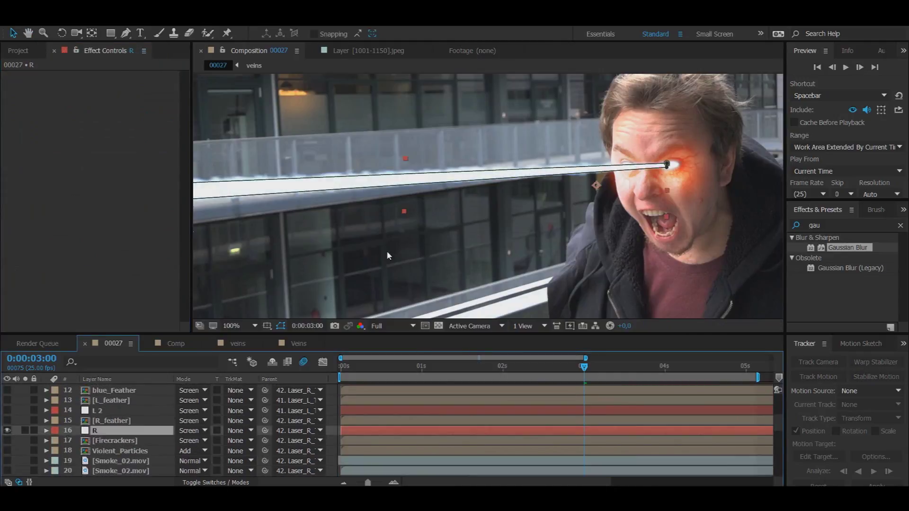
left_click(388, 254)
left_click(7, 431)
left_click(7, 430)
mouse_move(6, 426)
left_mouse_down()
mouse_move(6, 388)
mouse_move(5, 414)
left_mouse_up()
Show the Firecrackers, Violent_Particles, both Smoke_02.mov and the Wisp_01.mov layers along the beam.
scroll(121, 388, "down", 2)
scroll(407, 284, "down", 1)
left_click_drag(407, 284, 458, 287)
scroll(422, 277, "up", 1)
left_click(7, 425)
left_click_drag(4, 434, 6, 444)
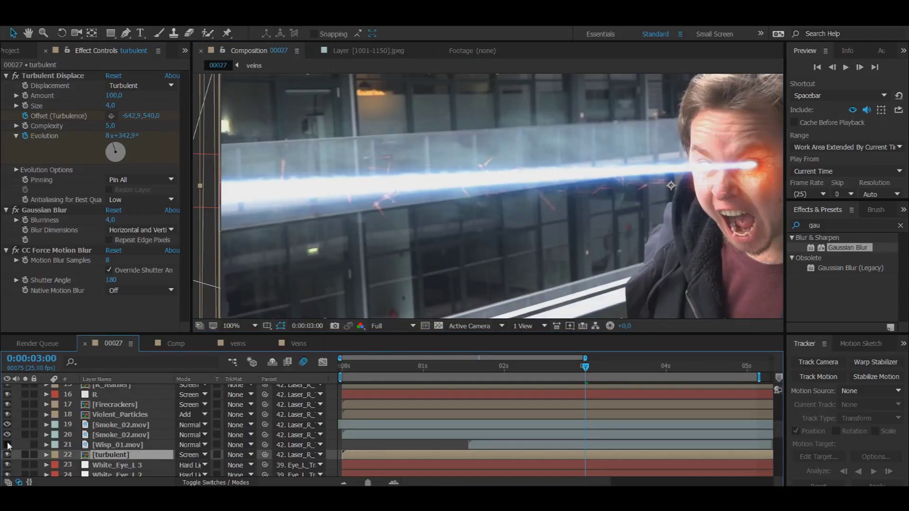
Show both White Solid 3 flare layers, FireSparks.avi, the Free footage 02.mp4 layer and Black Solid 3.
scroll(8, 426, "up", 4)
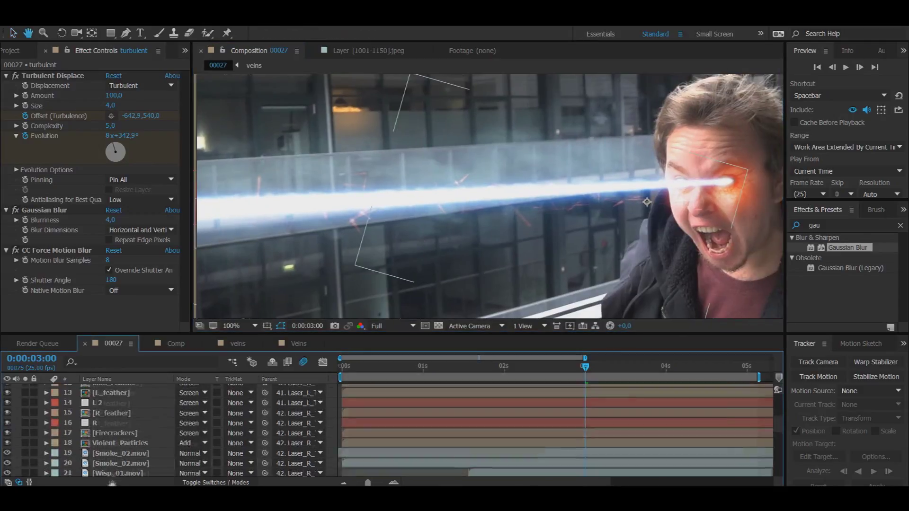
left_click(7, 430)
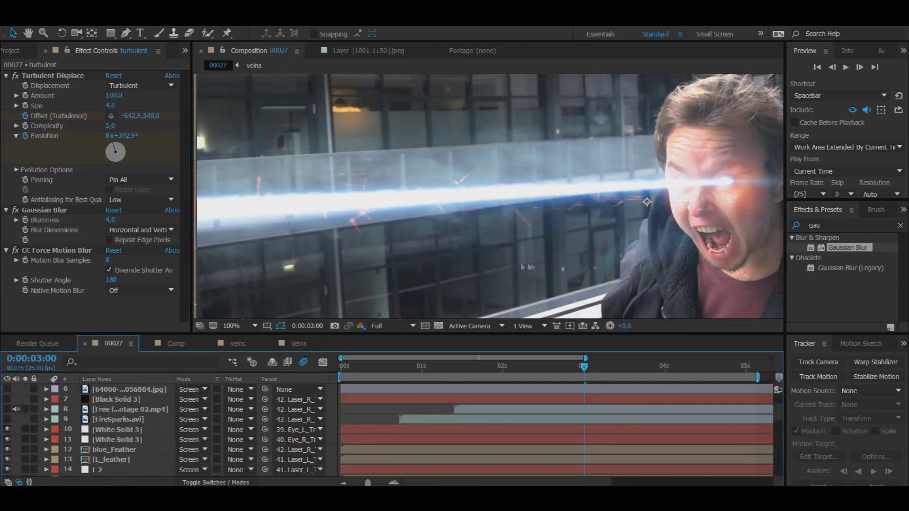
left_click(7, 419)
left_click(8, 409)
scroll(403, 191, "down", 2)
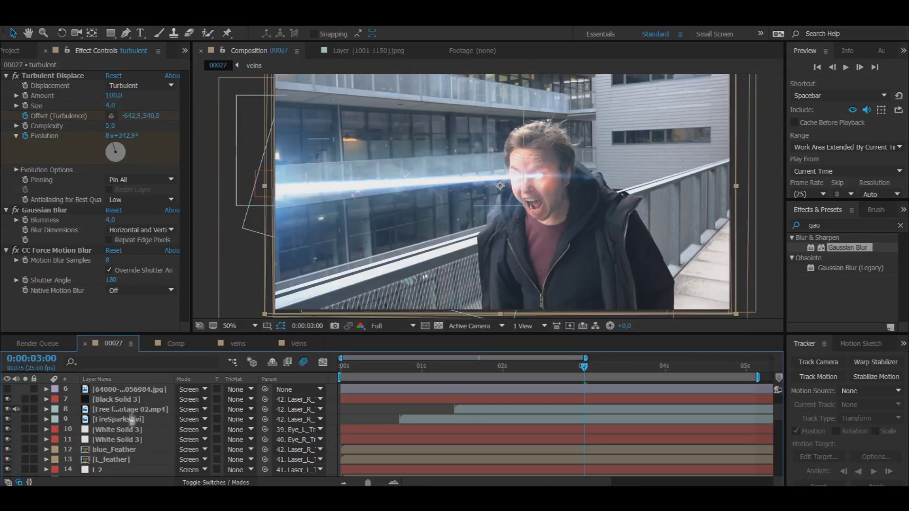
Show the 64000 JPEG overlay, Adjustment Layer 7 and Royal Blue Solid 1.
scroll(8, 416, "up", 3)
left_click(7, 440)
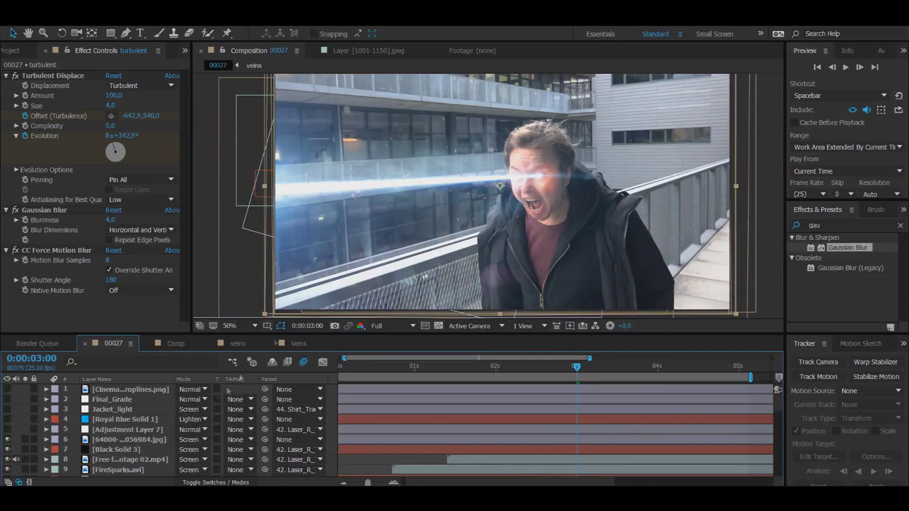
left_click(7, 430)
left_click(8, 419)
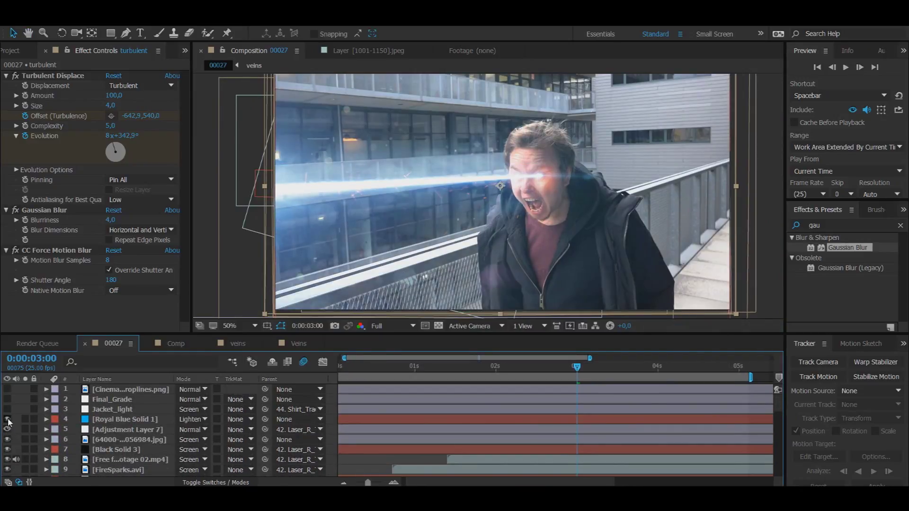
Show the Jacket_light layer, toggling it to compare the light on the jacket.
left_click(7, 411)
left_click(8, 410)
left_click(8, 410)
Select the Final_Grade layer and show it to apply the final colour grade to the shot.
left_click(108, 400)
left_click(24, 124)
left_click(8, 400)
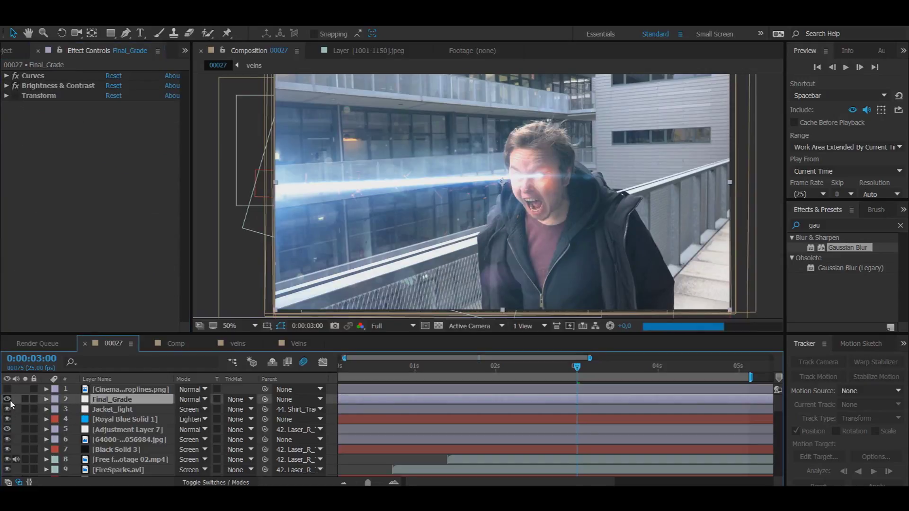
scroll(492, 189, "up", 1)
key("h")
left_click_drag(508, 190, 526, 212)
scroll(524, 217, "down", 1)
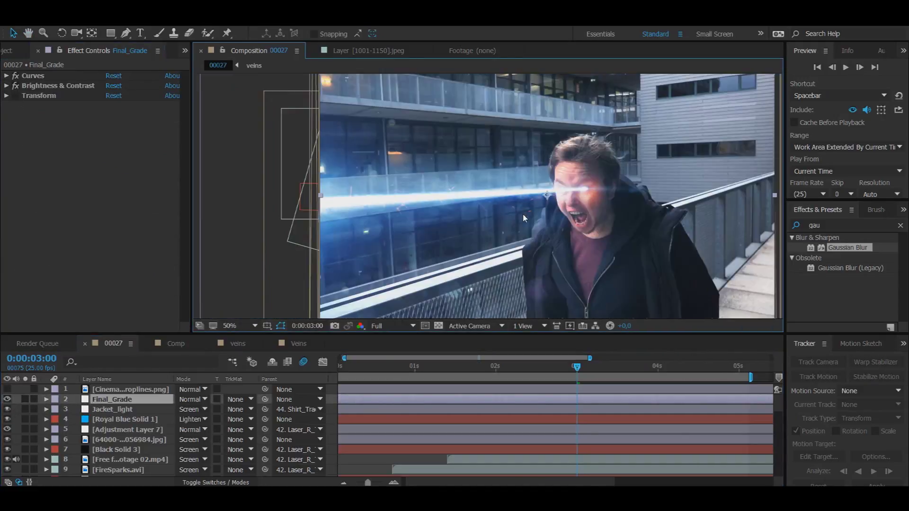
left_click(13, 32)
left_click(15, 95)
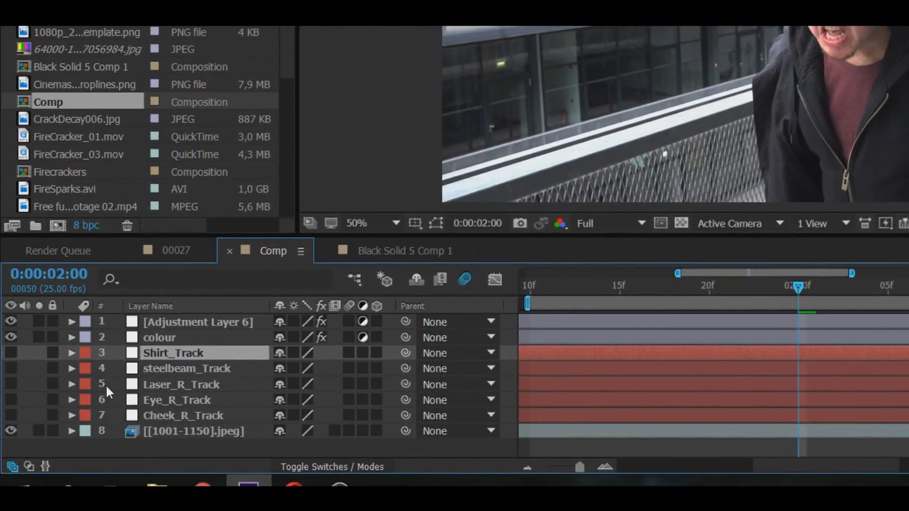
Select the five tracking layers from Shirt_Track to Cheek_R_Track in Comp and bring up the tracker controls.
left_click_drag(117, 320, 120, 334)
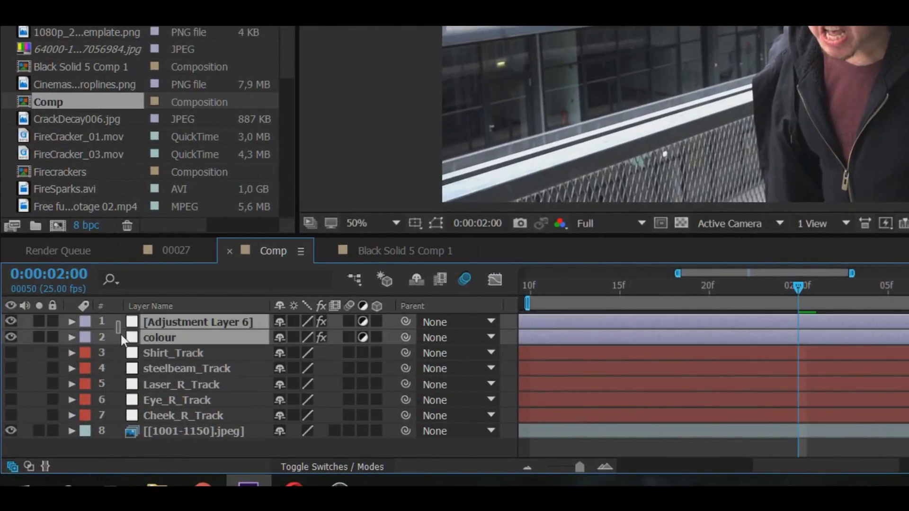
left_click(112, 357)
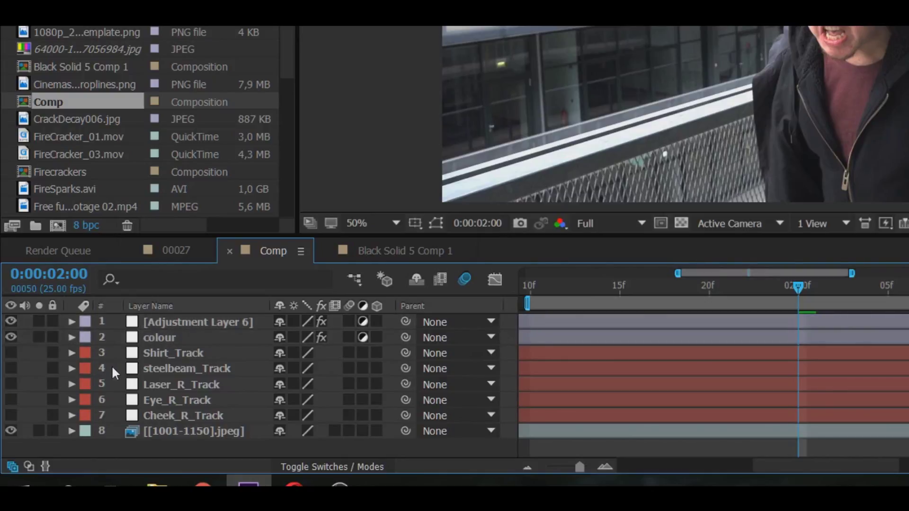
left_click_drag(114, 419, 117, 349)
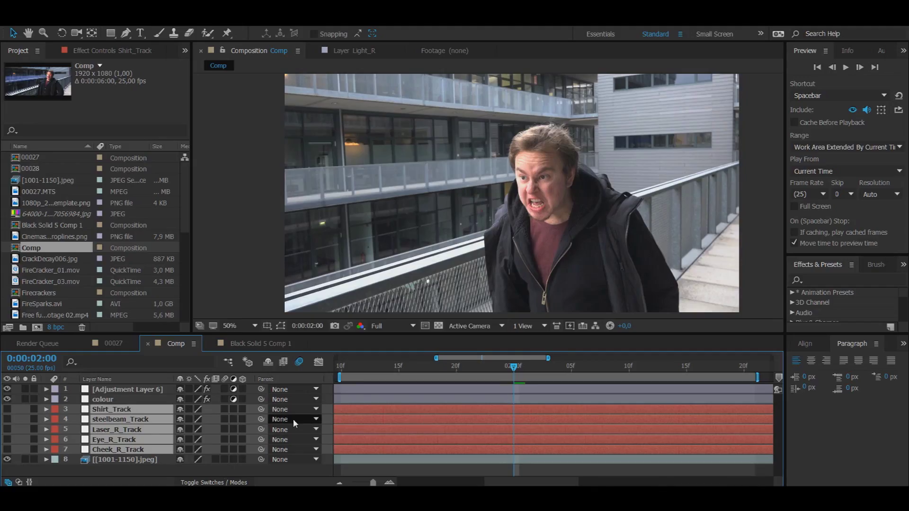
left_click(804, 348)
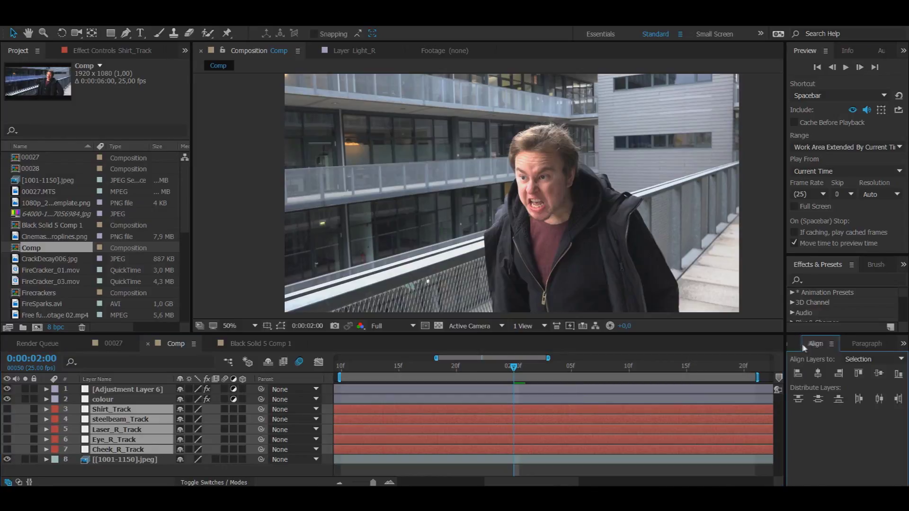
left_click(795, 343)
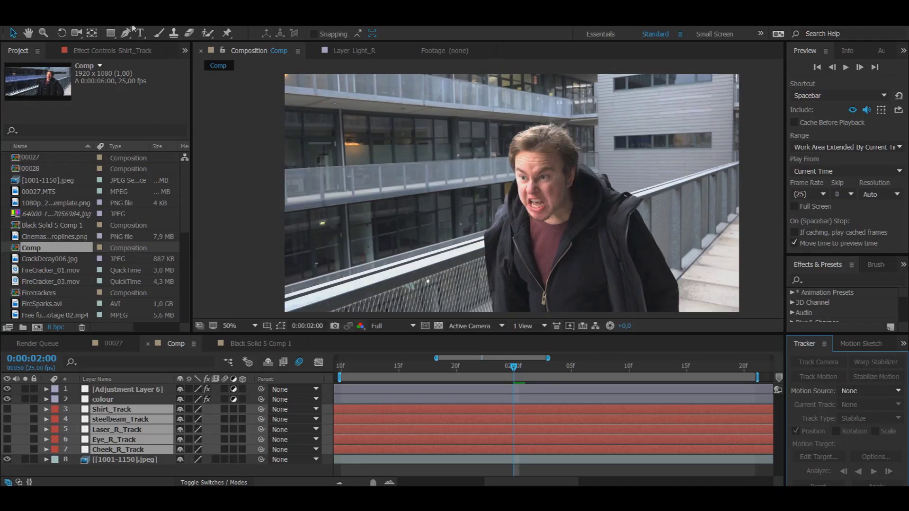
left_click(135, 22)
mouse_move(125, 23)
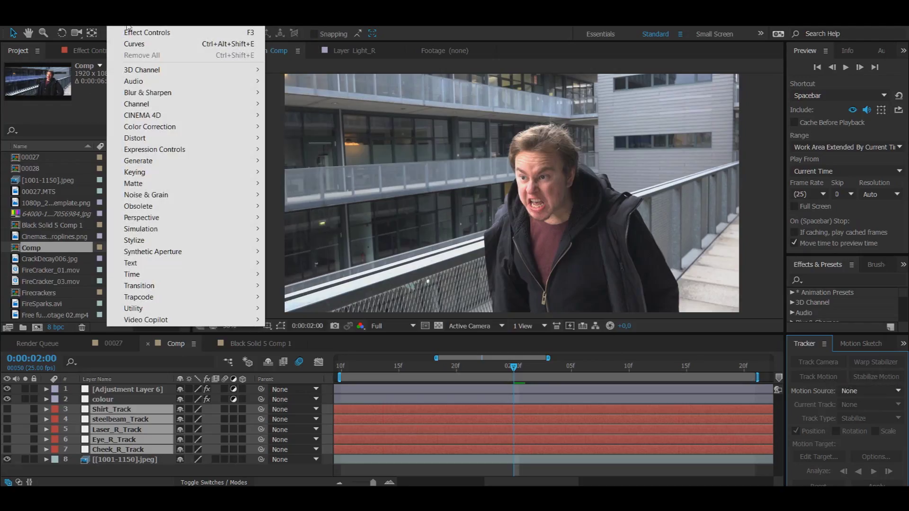
mouse_move(165, 24)
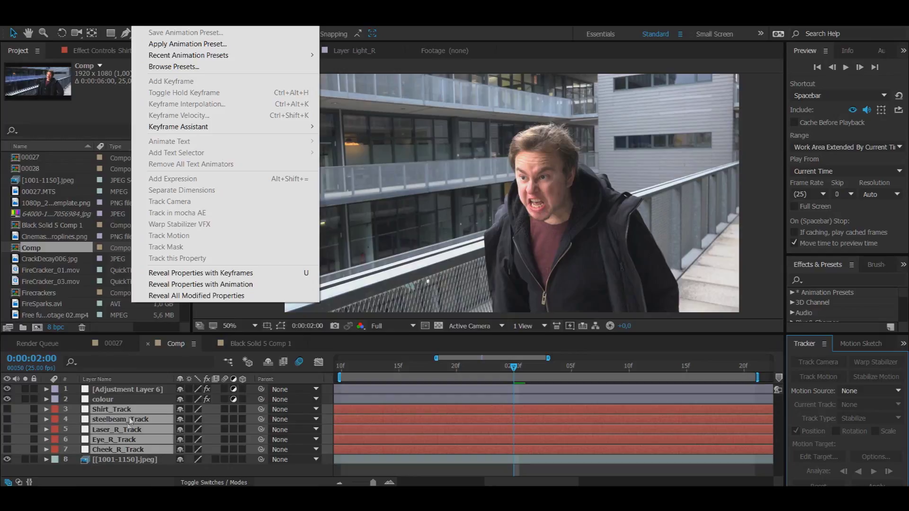
left_click(77, 412)
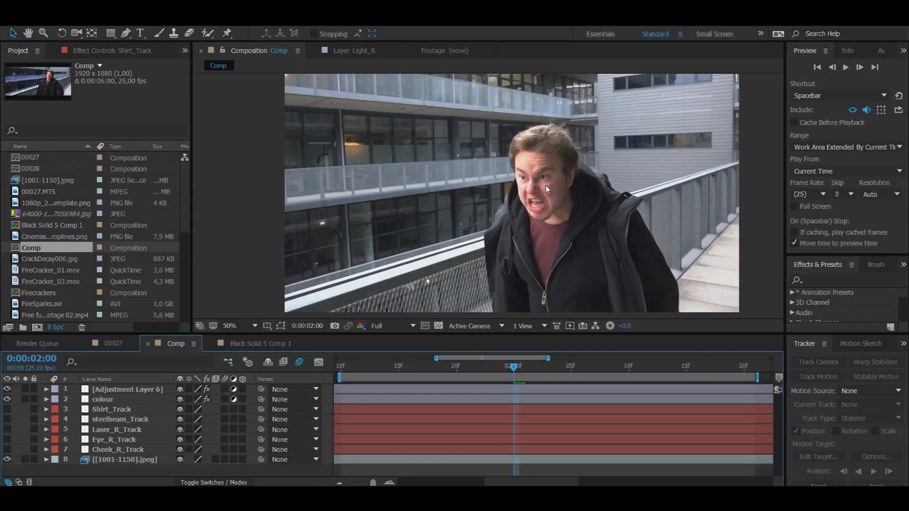
scroll(504, 187, "up", 2)
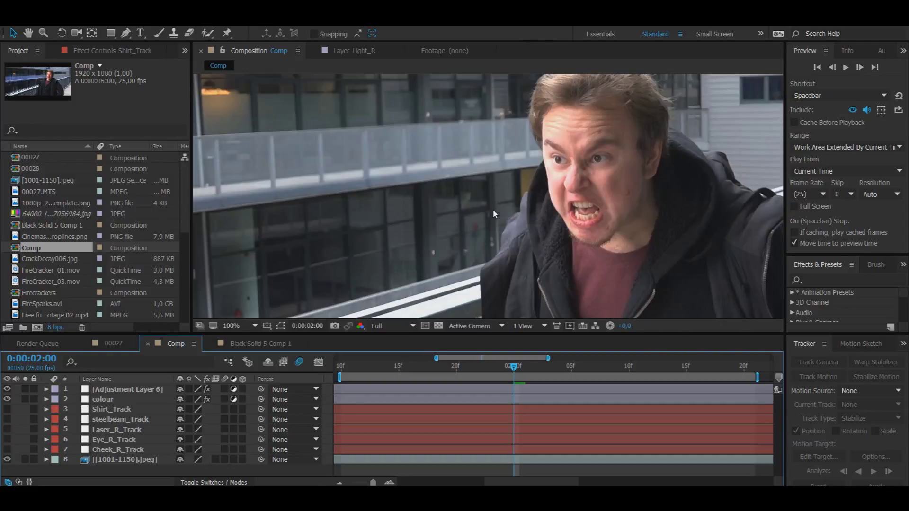
scroll(493, 209, "down", 2)
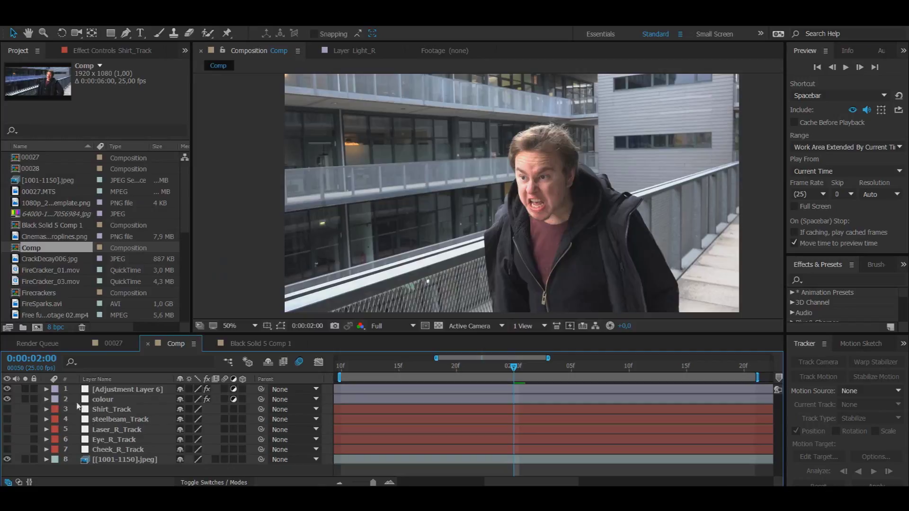
left_click_drag(71, 408, 76, 449)
left_click(75, 443)
left_click_drag(74, 410, 74, 445)
left_click(74, 445)
Add Veins.png from the project files as the topmost layer of Comp, viewing the frame around the face.
scroll(613, 181, "up", 4)
left_click_drag(602, 186, 393, 220)
scroll(396, 224, "down", 1)
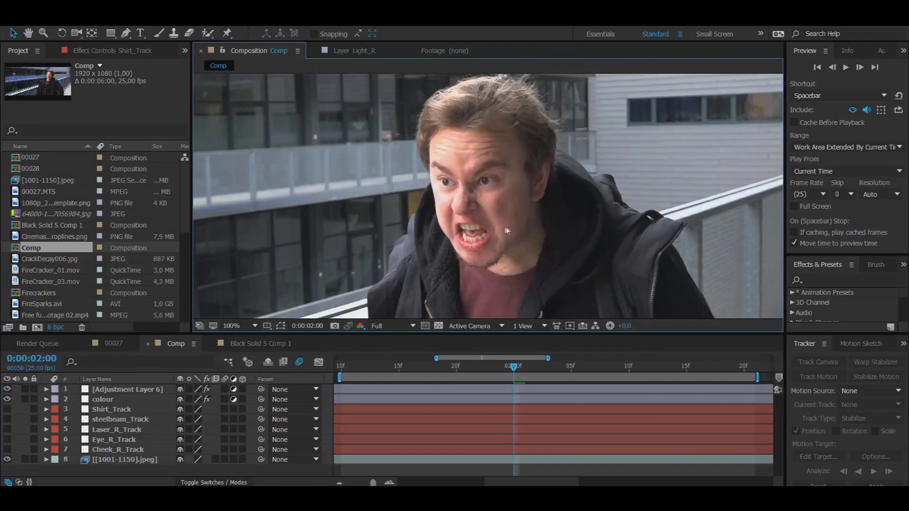
scroll(50, 215, "down", 8)
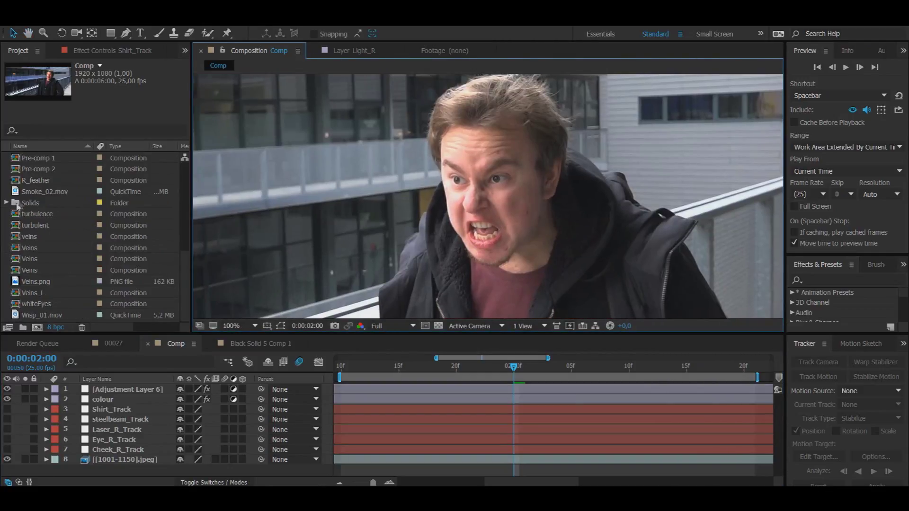
left_click(48, 280)
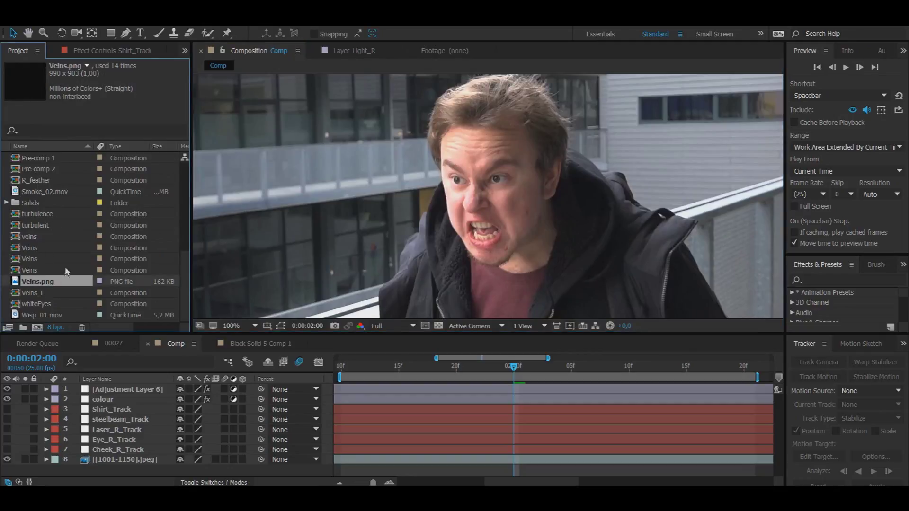
left_click_drag(34, 287, 111, 382)
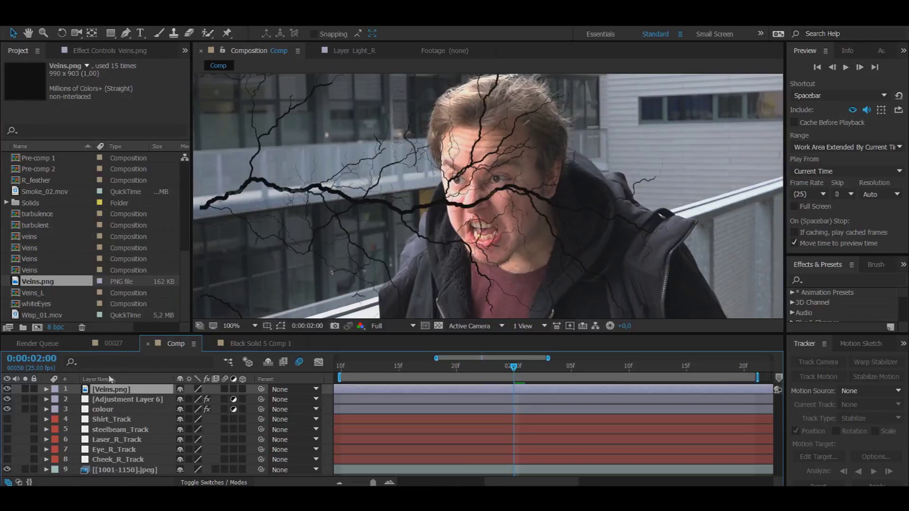
Move the Veins.png layer over the face and rotate it until its main vein runs steeply down past the mouth.
left_click_drag(357, 230, 528, 175)
key("w")
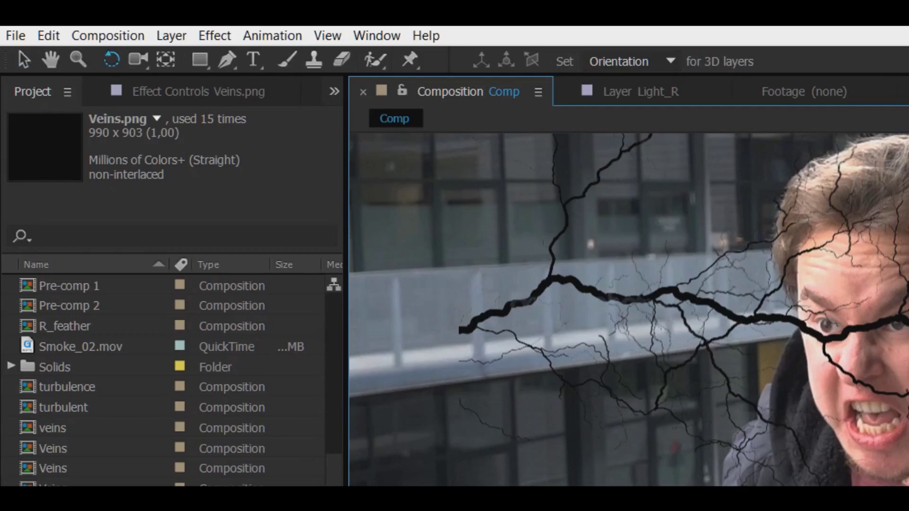
left_click_drag(507, 162, 517, 225)
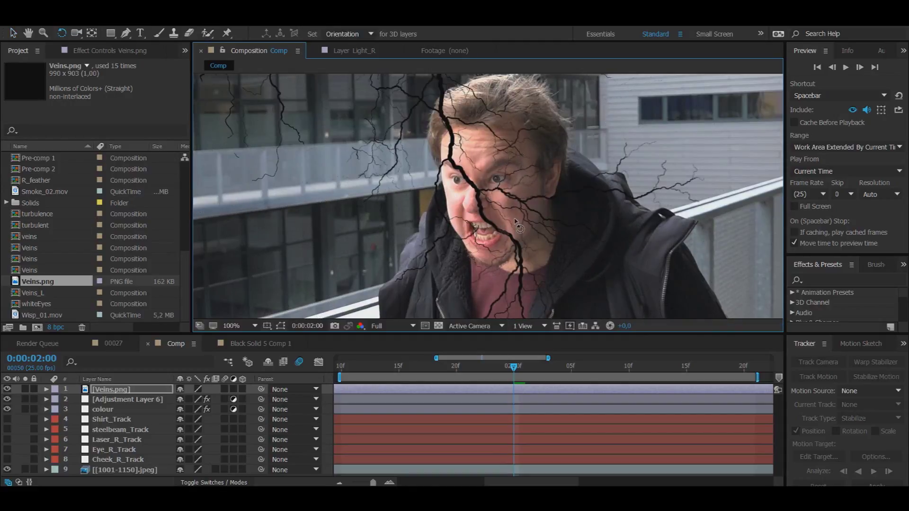
key("v")
left_click_drag(498, 174, 489, 205)
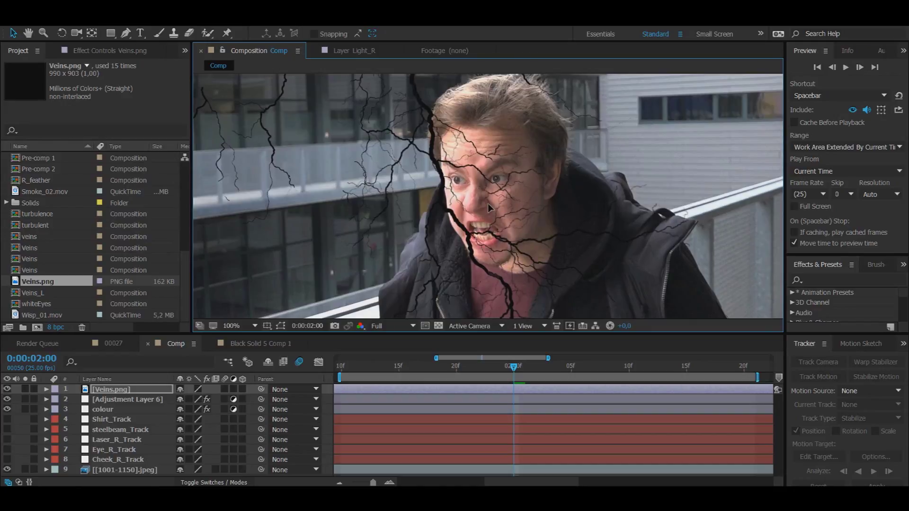
Duplicate the Veins.png layer and rotate the copy so its main vein runs across the forehead.
key("ctrl+d")
key("w")
left_click_drag(529, 234, 518, 154)
key("v")
key("w")
key("v")
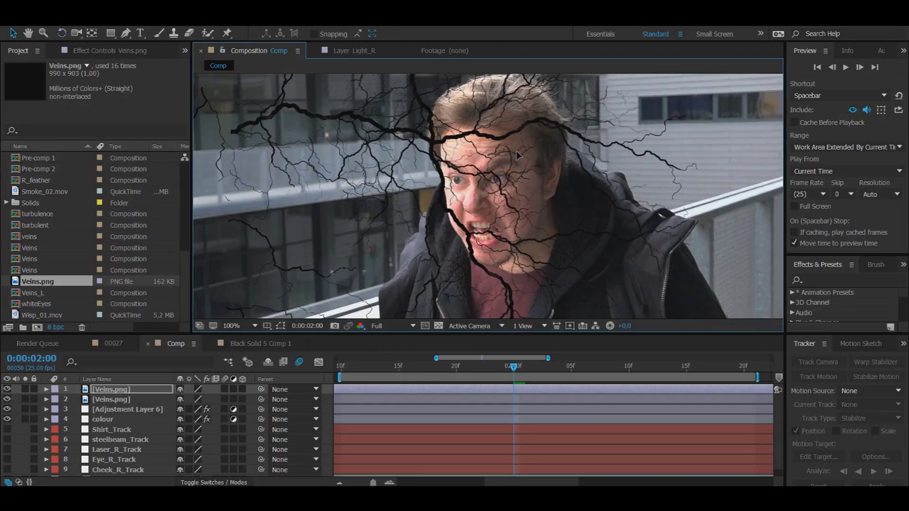
scroll(512, 169, "up", 3)
scroll(503, 177, "down", 3)
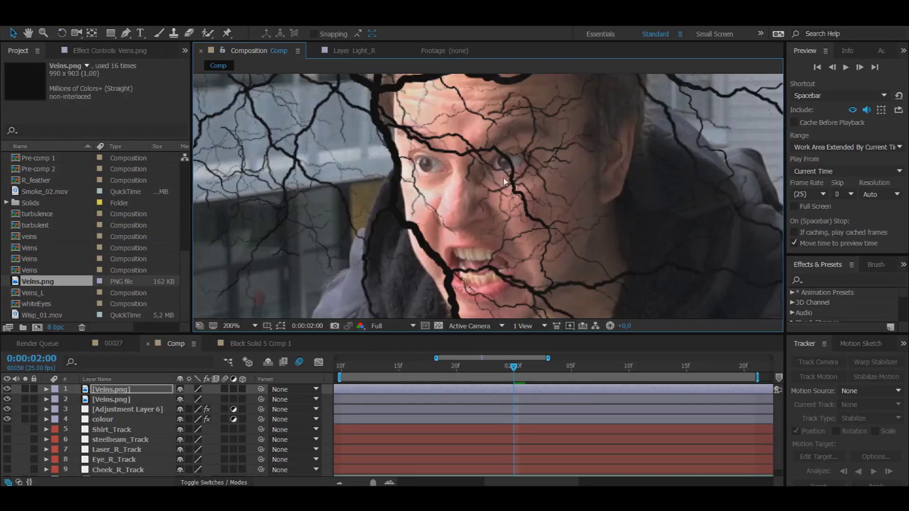
Pre-compose both Veins.png layers into a new composition named veins_R, moving all attributes into it.
left_click_drag(73, 391, 95, 401)
right_click(96, 400)
left_click(120, 396)
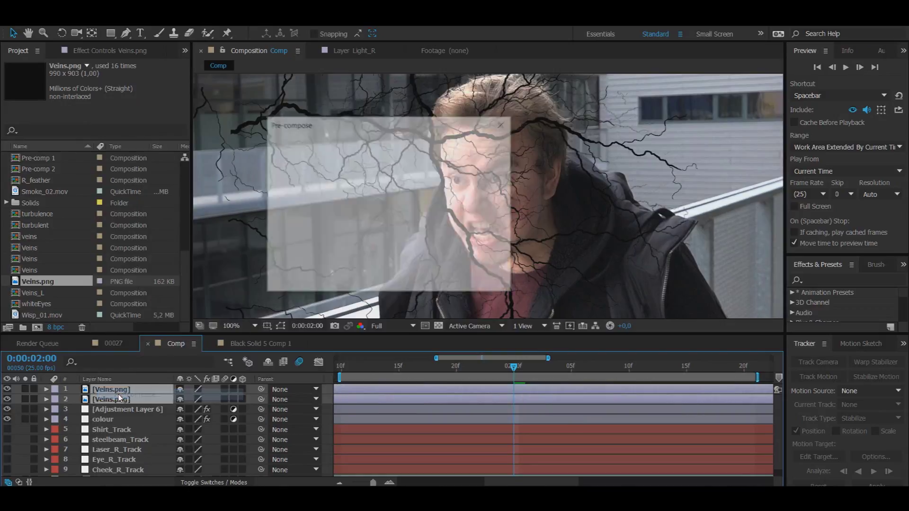
type("veins_R")
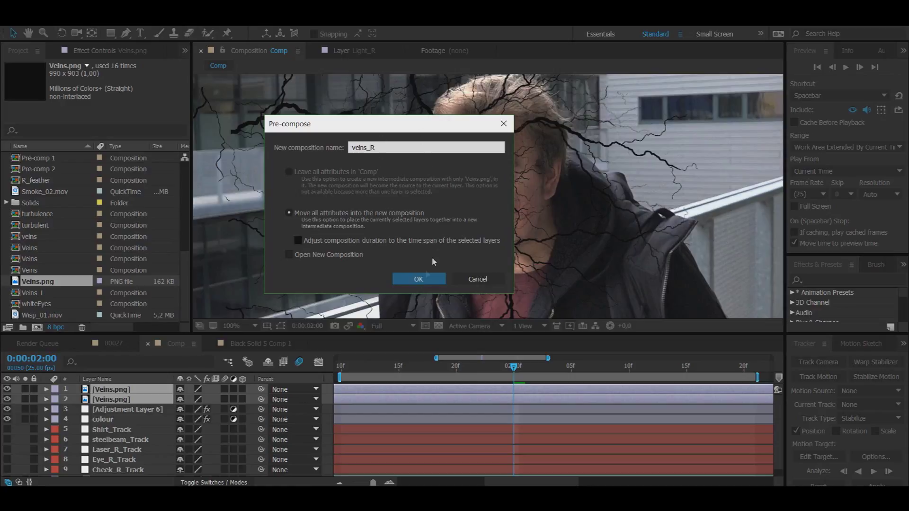
Draw a closed, rounded Pen tool mask on veins_R around the eye nearest the visible ear.
left_click(127, 34)
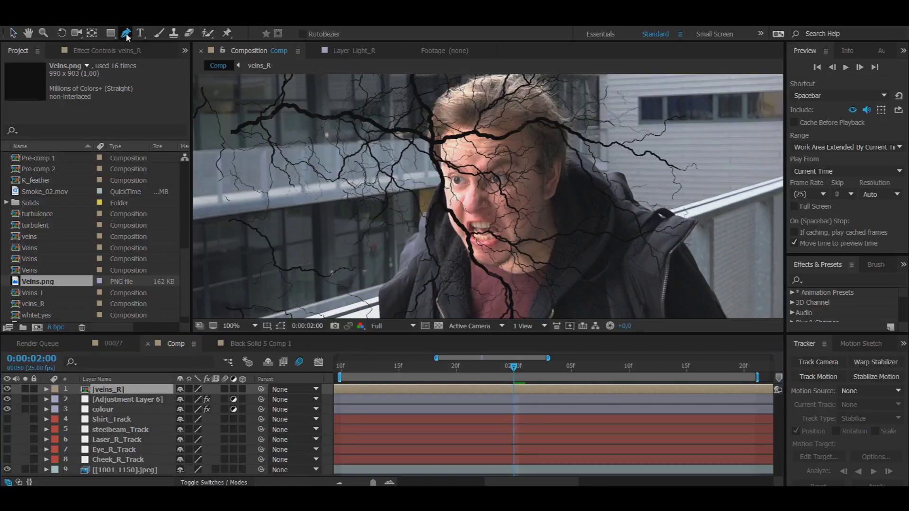
key("v")
key("g")
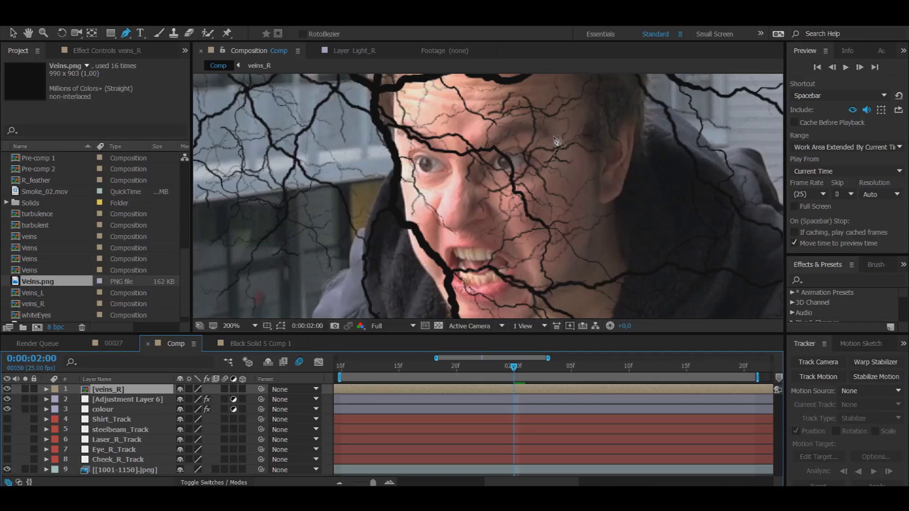
left_click_drag(542, 132, 547, 185)
left_click(560, 157)
left_click(541, 133)
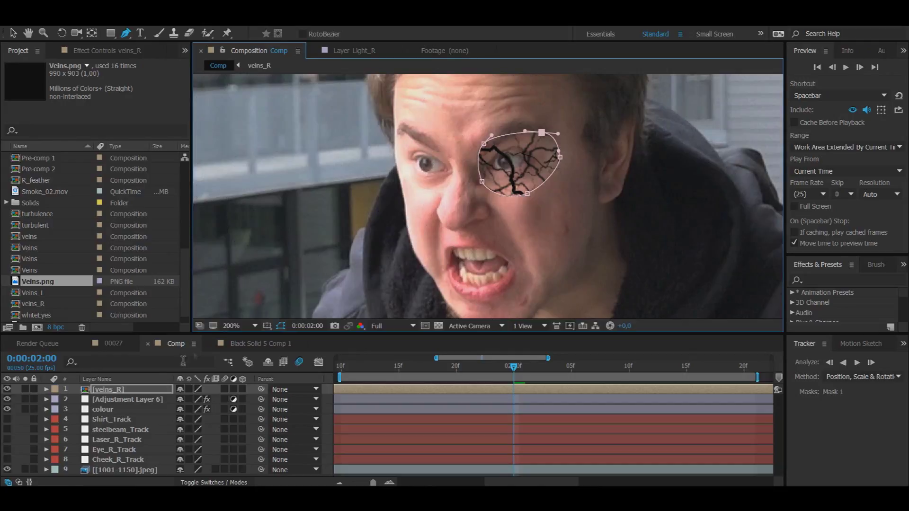
Soften the eye mask on veins_R with a 50-pixel feather and set the mask opacity to 70%.
left_click(150, 393)
key("f")
left_click(191, 409)
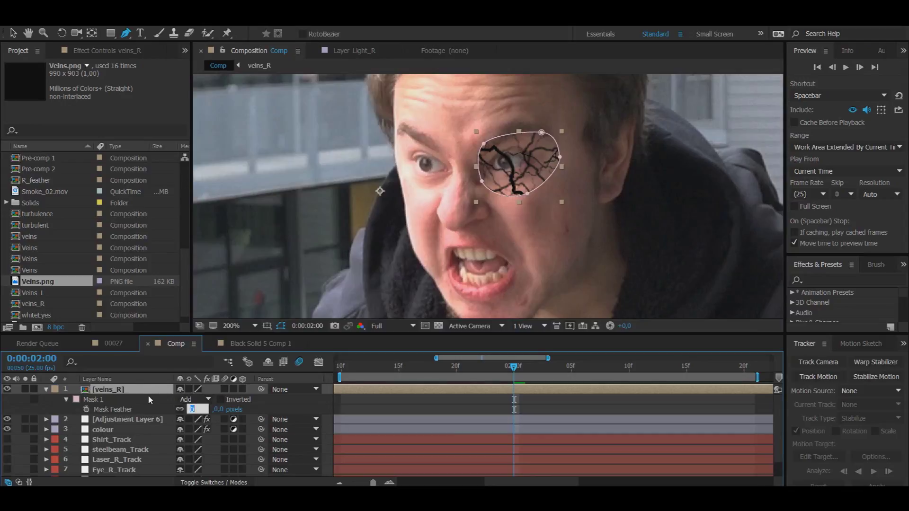
type("2")
key("Return")
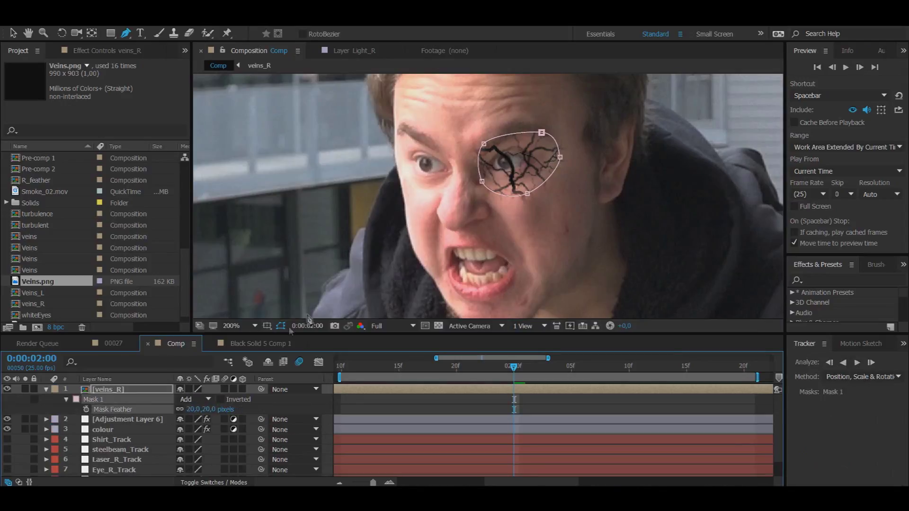
left_click(191, 409)
type("50")
key("Return")
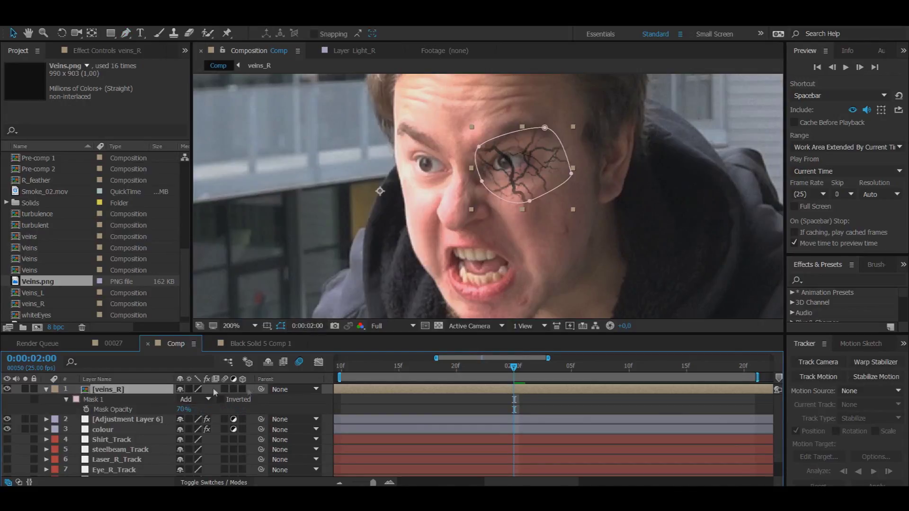
Parent veins_R to Cheek_R_Track and scrub through the shot to check the tracking, undoing the accidental work area change.
left_click(292, 388)
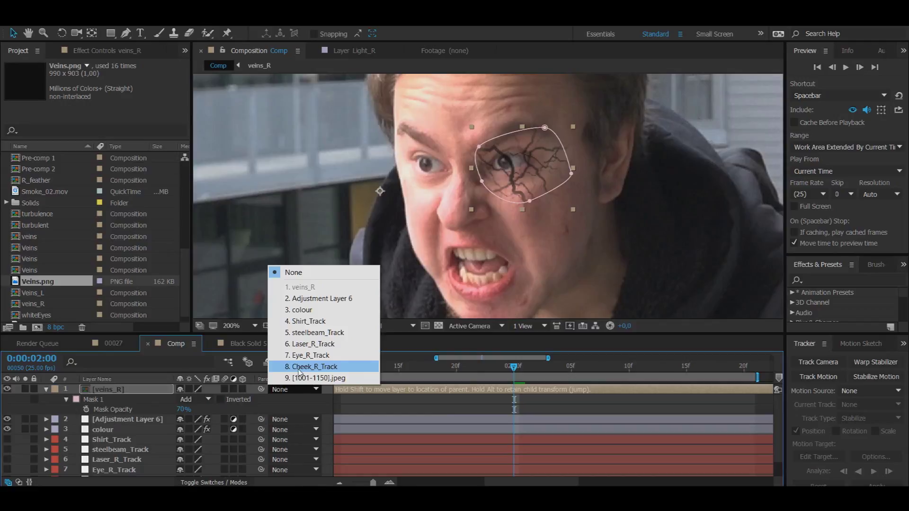
left_click(298, 367)
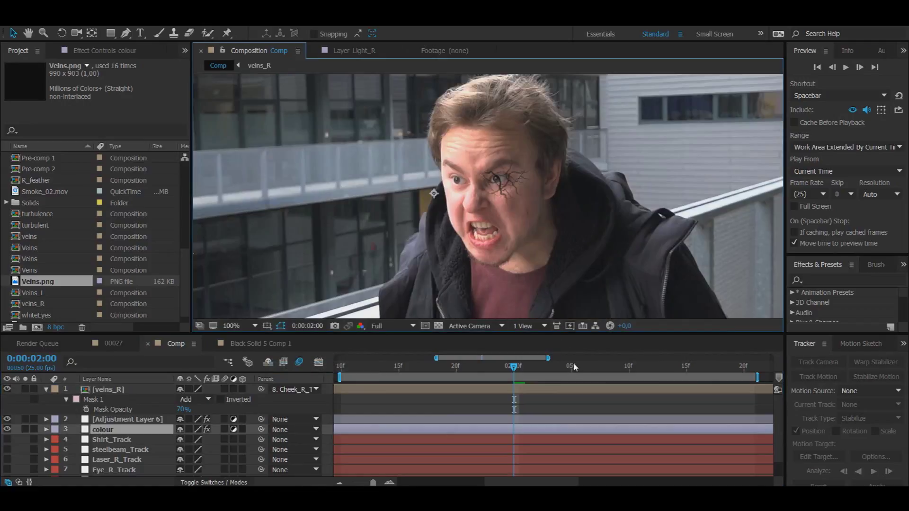
left_click_drag(604, 369, 507, 375)
left_click_drag(686, 369, 439, 372)
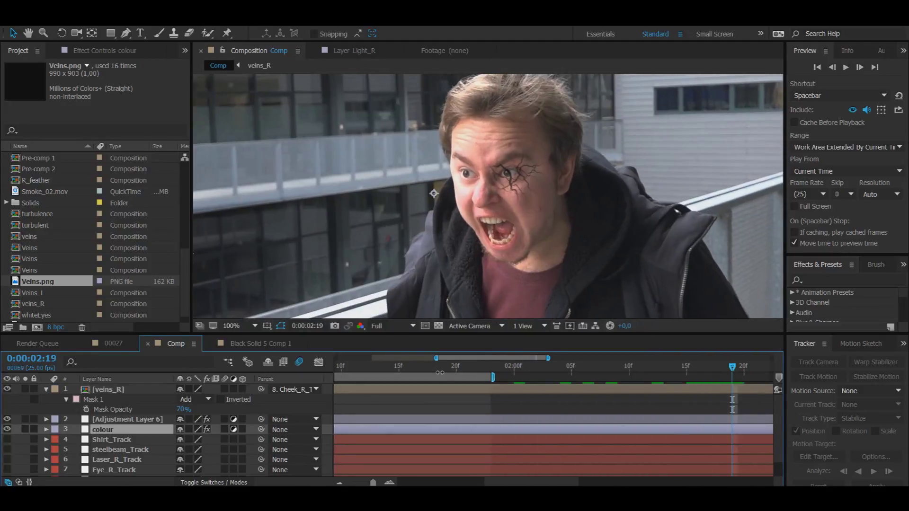
key("ctrl+z")
Turn on opacity keyframing for veins_R and place a 0% keyframe at 0:00:01:09.
left_click(502, 370)
left_click(467, 372)
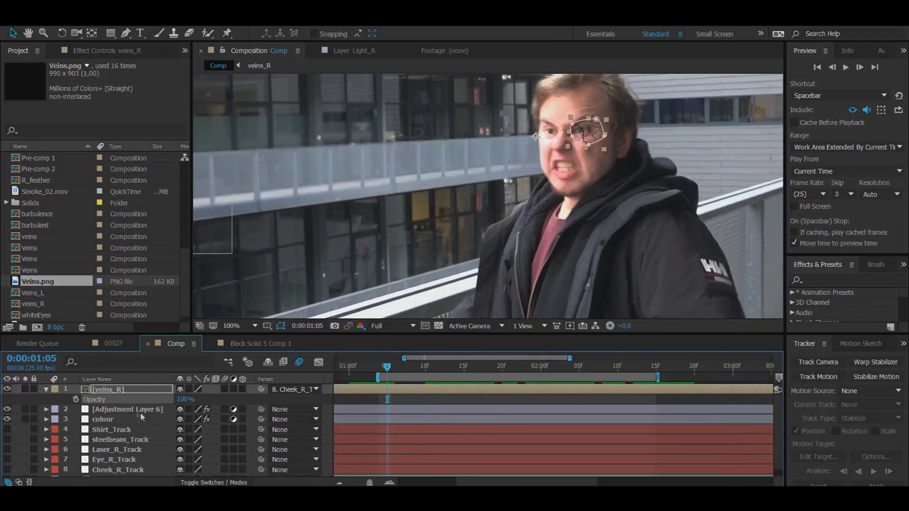
left_click(101, 391)
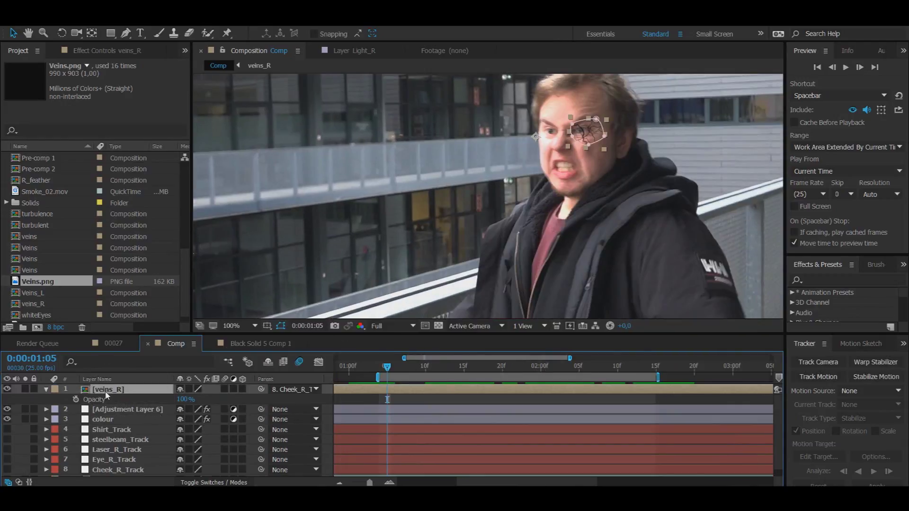
key("t")
key("t")
key("t")
key("t")
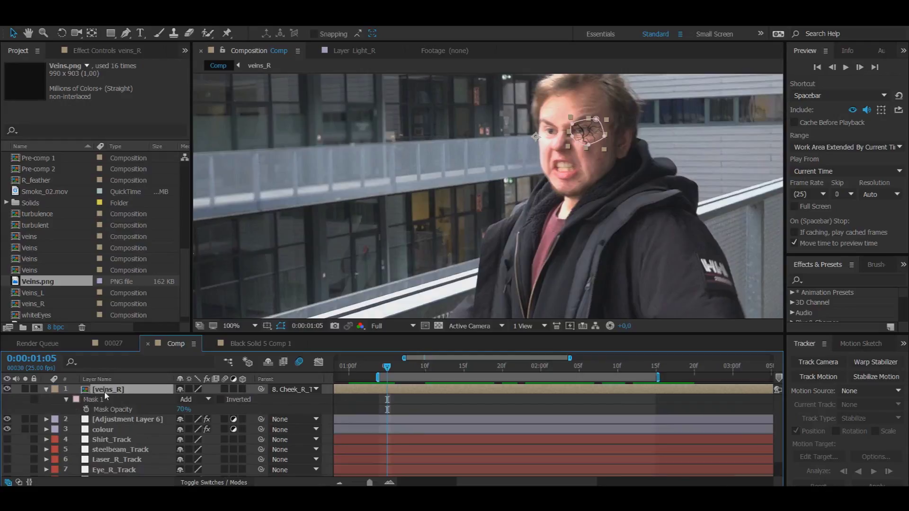
left_click(77, 400)
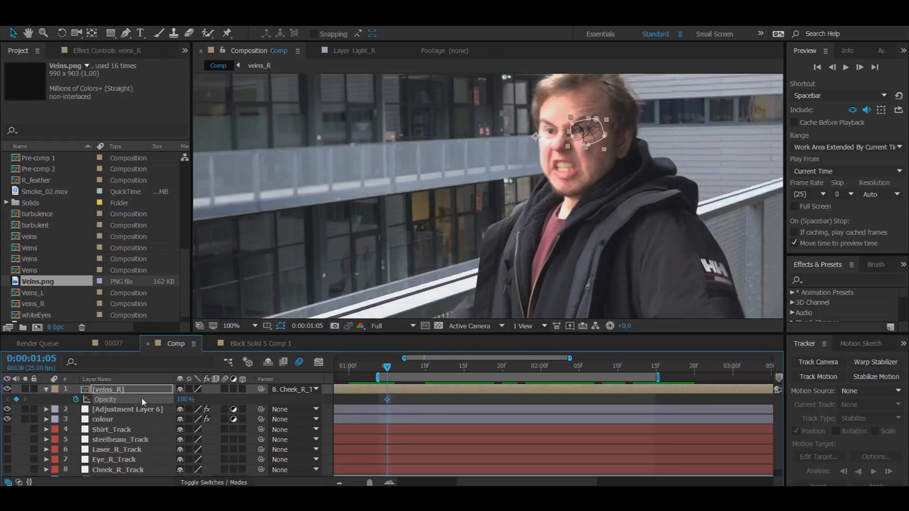
left_click_drag(183, 401, 46, 401)
left_click_drag(388, 371, 430, 369)
left_click_drag(387, 400, 420, 397)
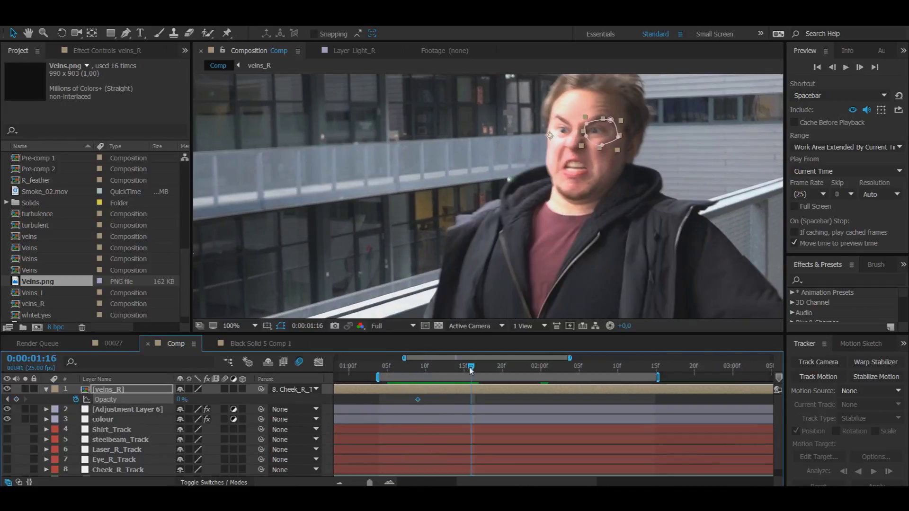
Add a 70% opacity keyframe to veins_R at 0:00:01:16 and check the fade-in on the timeline.
left_click(180, 399)
key("Return")
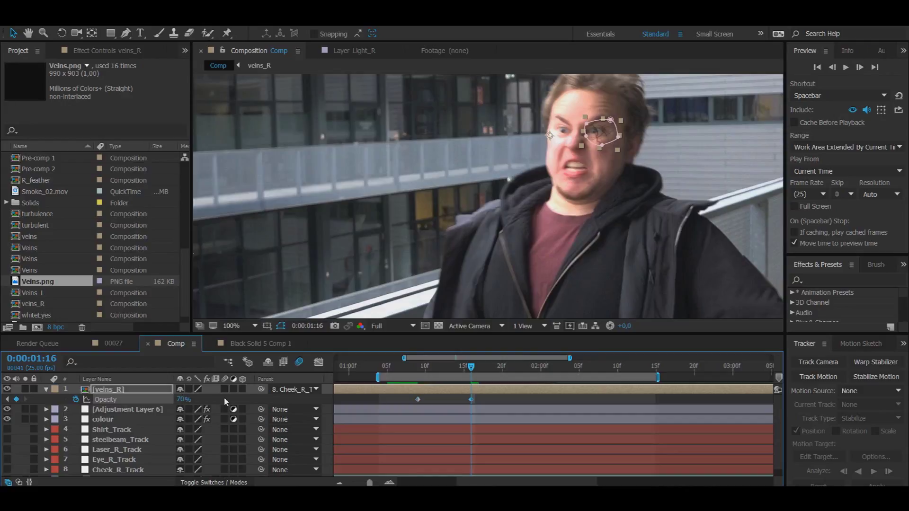
left_click(419, 368)
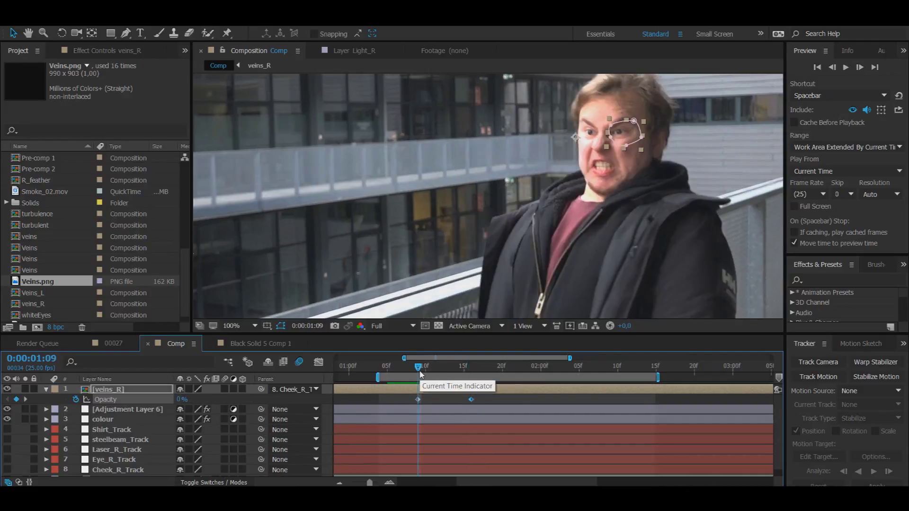
left_click(398, 370)
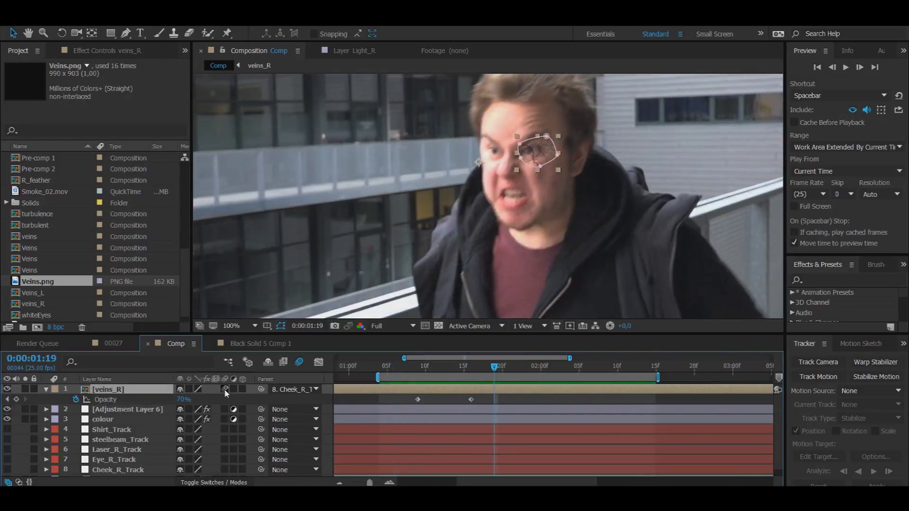
Enable motion blur on veins_R and play back the vein fade-in from 0:00:01:07.
left_click(225, 389)
left_click(537, 184)
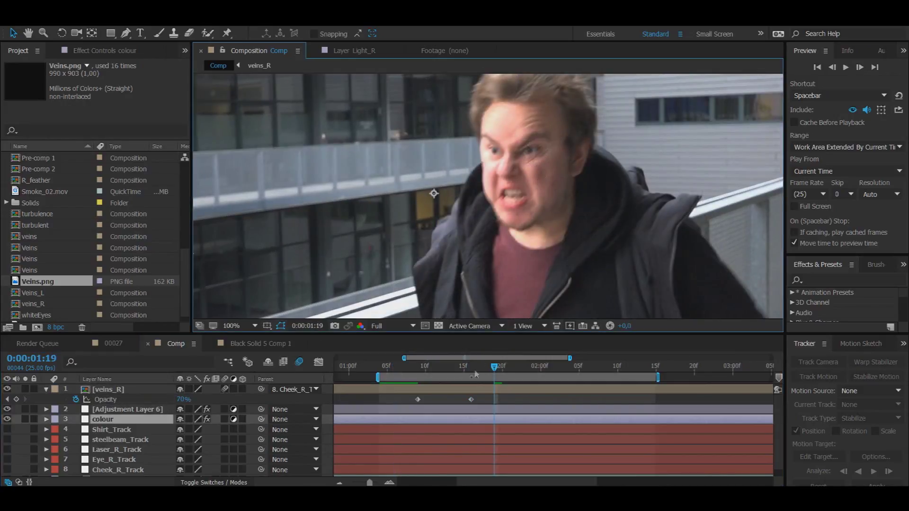
left_click(401, 368)
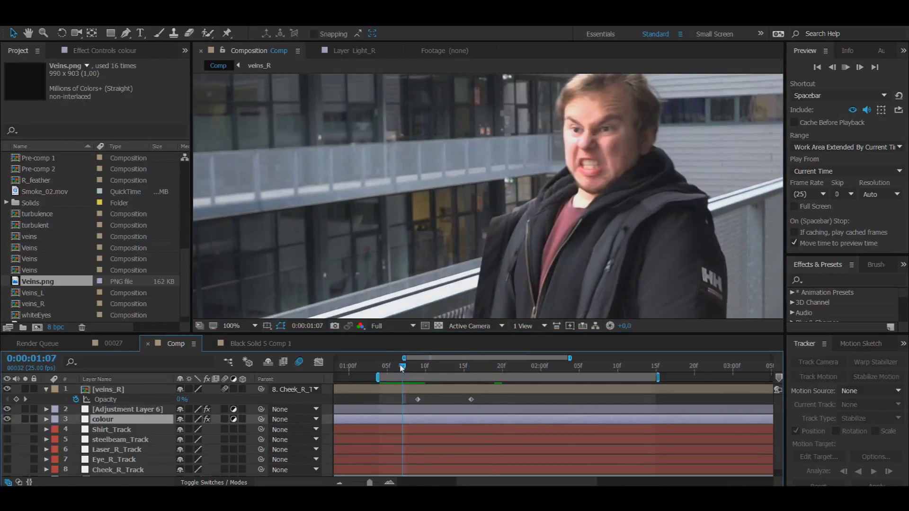
key("space")
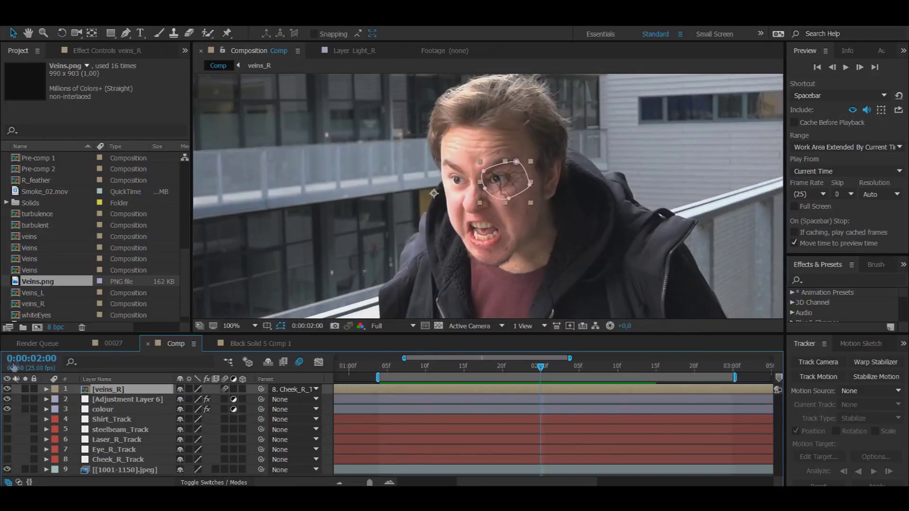
Hide the veins_R layer and create a 1920 x 1080 px orange-red solid with the colour FF290C.
left_click(7, 389)
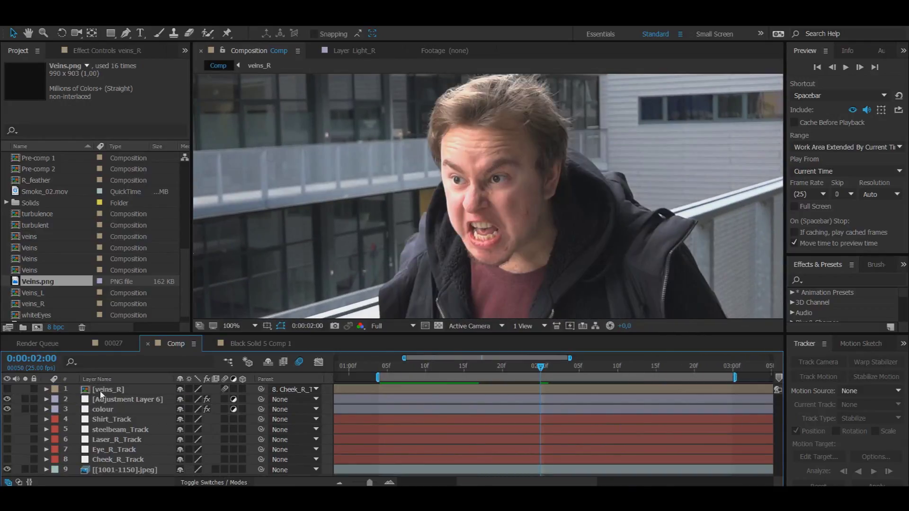
left_click(65, 389)
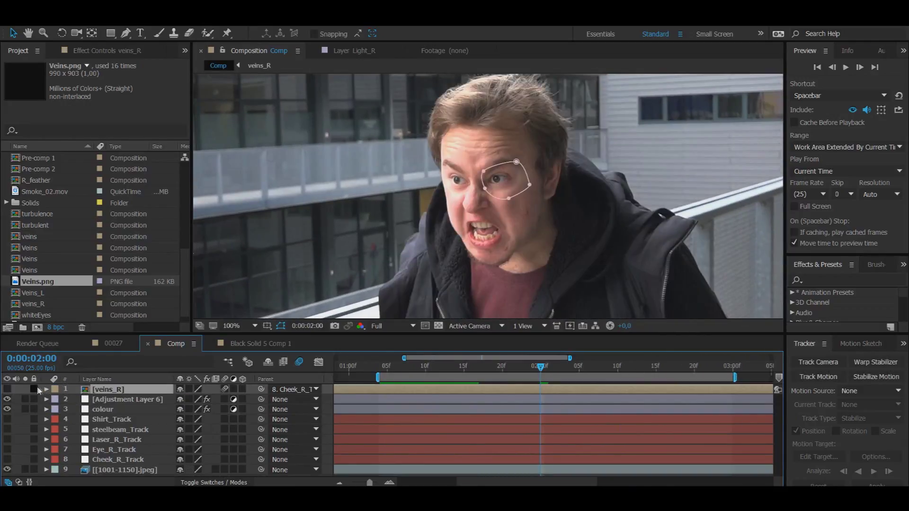
right_click(73, 389)
mouse_move(146, 293)
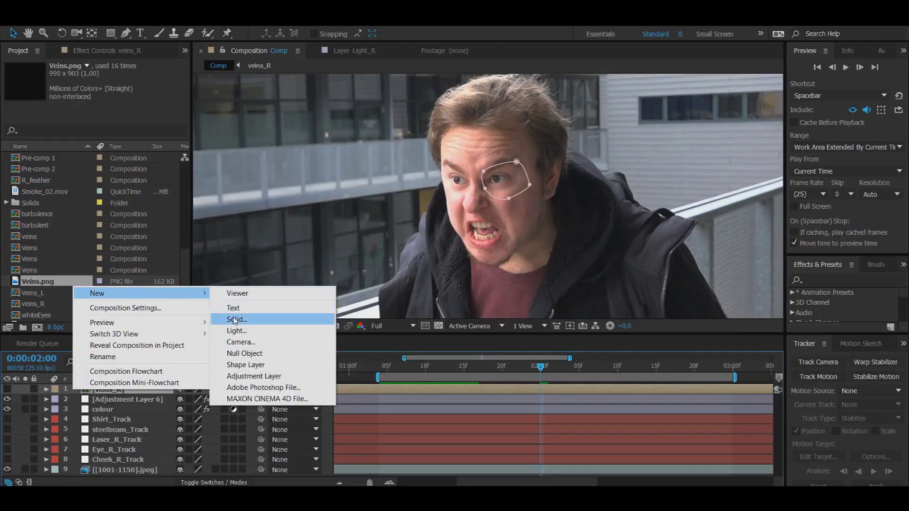
left_click(233, 321)
left_click(314, 299)
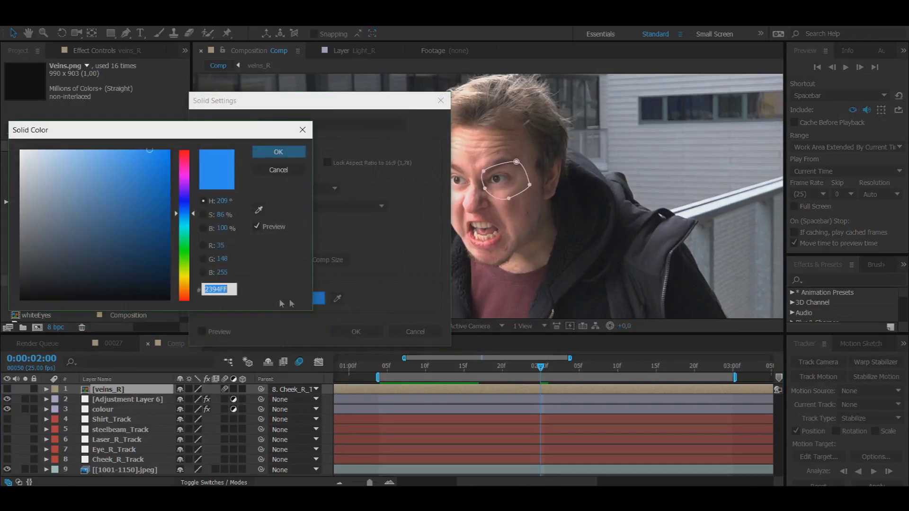
left_click_drag(153, 156, 163, 150)
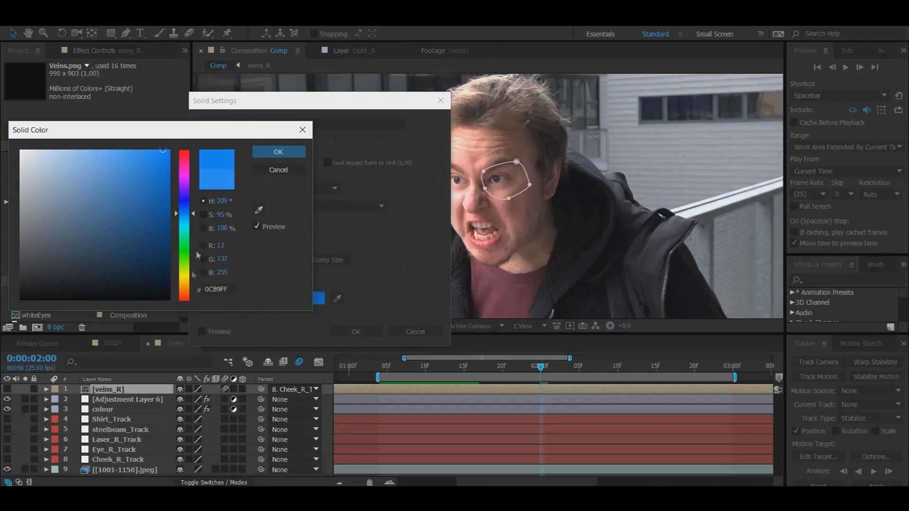
left_click(183, 299)
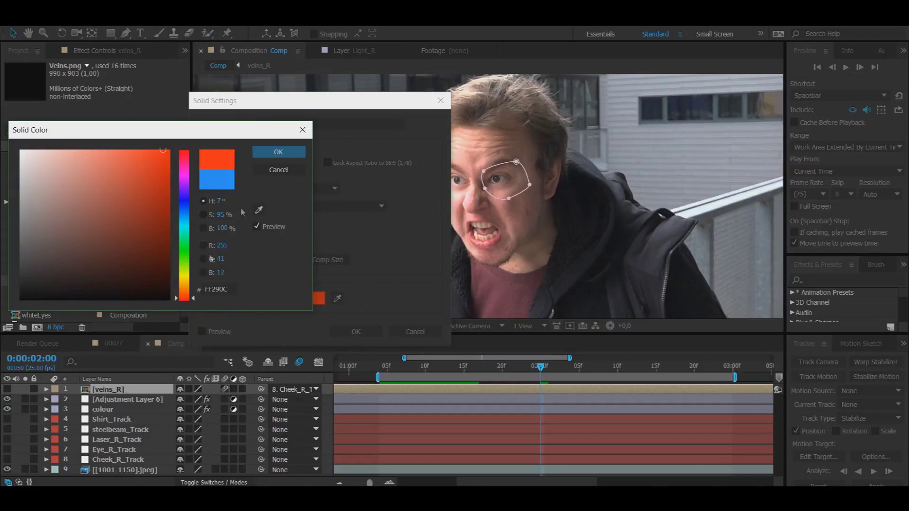
left_click(279, 152)
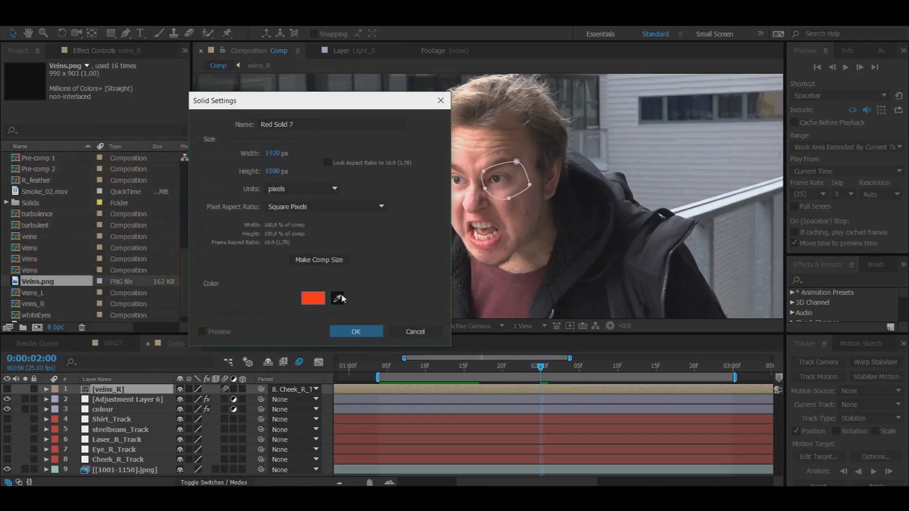
left_click(357, 330)
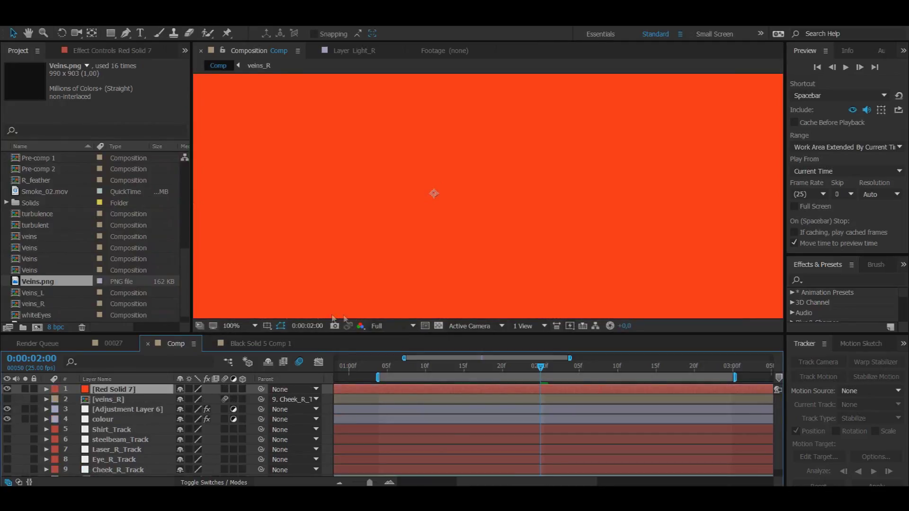
Hide the new solid and draw a closed, rounded Pen tool mask on it around the whole eye area.
left_click(7, 389)
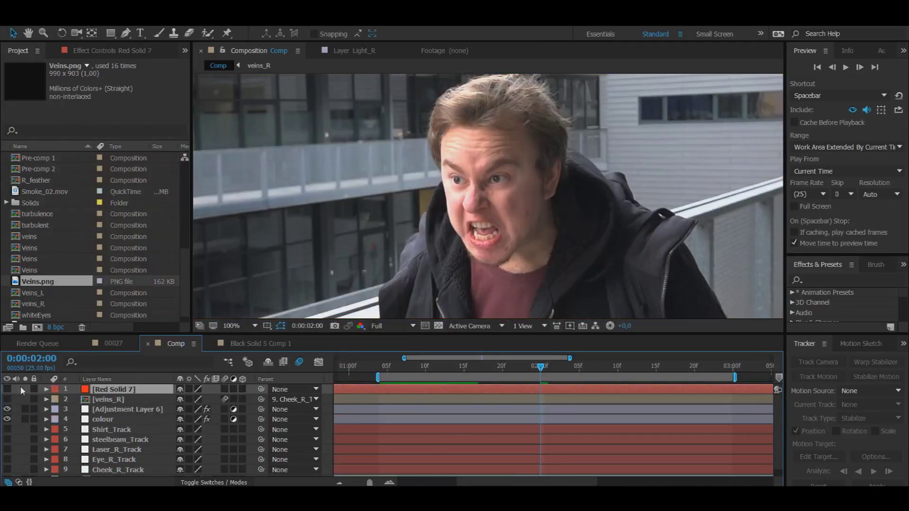
scroll(519, 202, "up", 1)
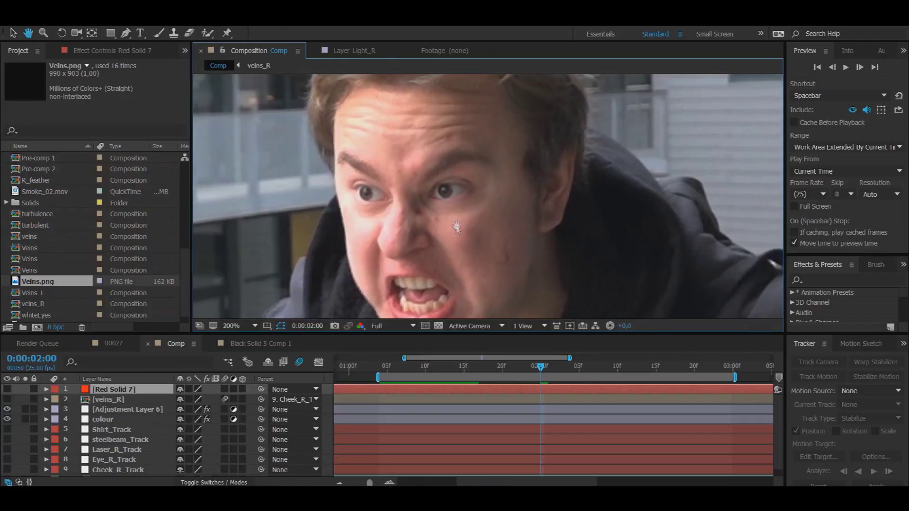
left_click(126, 33)
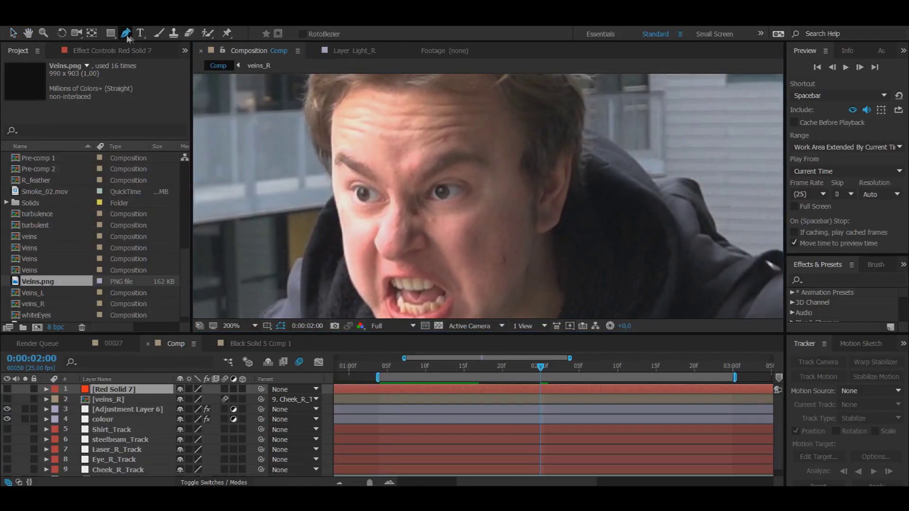
mouse_move(410, 200)
left_mouse_down()
mouse_move(419, 182)
mouse_move(465, 163)
mouse_move(507, 183)
left_mouse_up()
mouse_move(494, 225)
left_mouse_down()
mouse_move(479, 241)
mouse_move(435, 240)
mouse_move(416, 210)
mouse_move(374, 191)
mouse_move(401, 176)
left_mouse_up()
left_click(411, 199)
Draw a second, smaller closed mask on the red solid tightly around the opening of the eye.
scroll(442, 194, "up", 1)
key("ctrl+z")
left_click(434, 177)
left_click(417, 201)
left_click(390, 202)
left_click(373, 193)
mouse_move(384, 182)
left_mouse_down()
mouse_move(395, 176)
mouse_move(386, 186)
left_mouse_up()
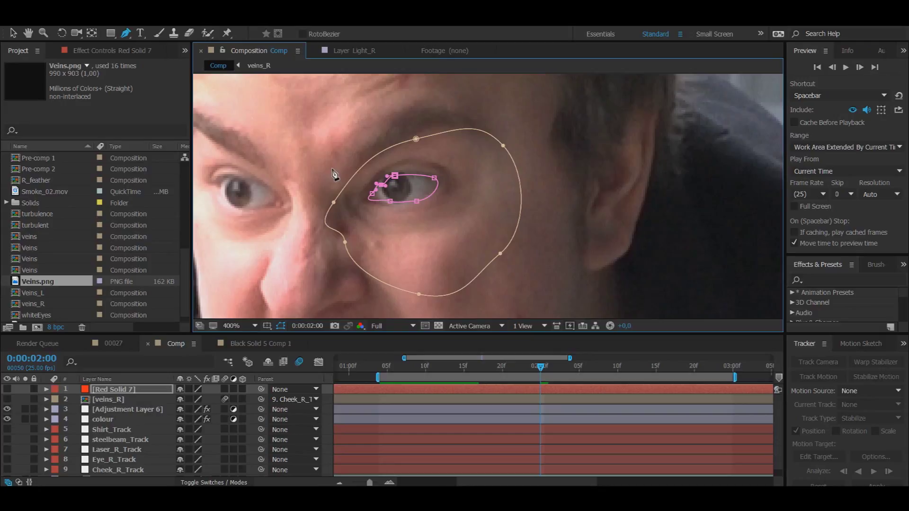
key("v")
Show the red solid again and set Mask 2 to Subtract so the eye is cut out.
left_click(129, 389)
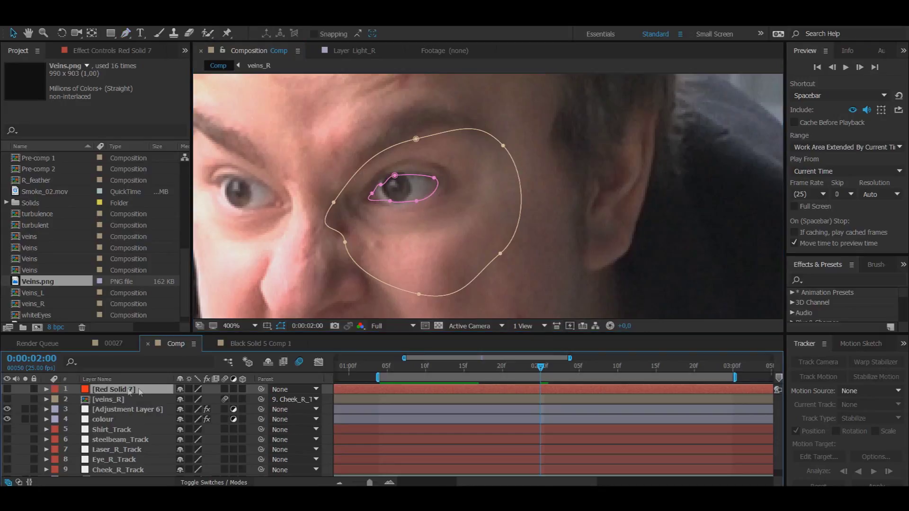
left_click(6, 392)
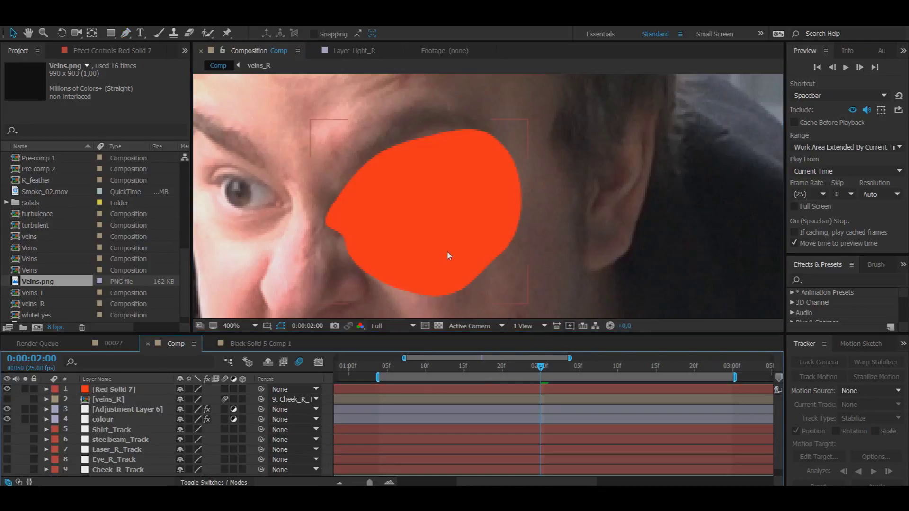
scroll(448, 255, "down", 1)
left_click(117, 389)
key("f")
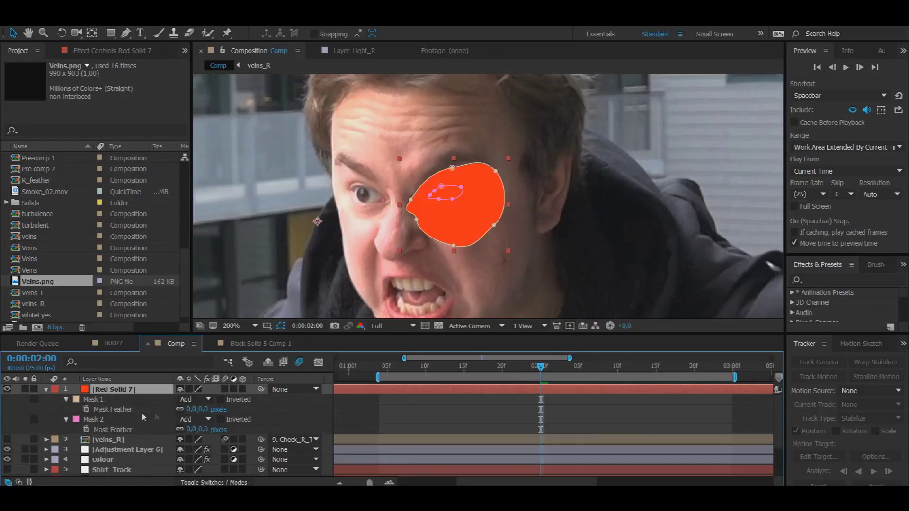
left_click(95, 421)
left_click(186, 420)
left_click(206, 362)
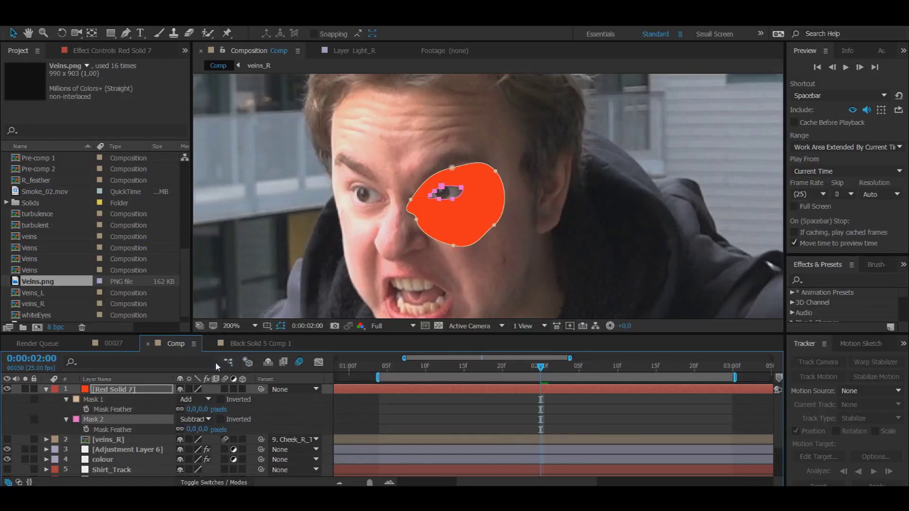
Set the mask feather to 10 pixels for Mask 2 and 50 pixels for Mask 1.
left_click(191, 429)
type("10")
left_click(149, 409)
left_click(190, 410)
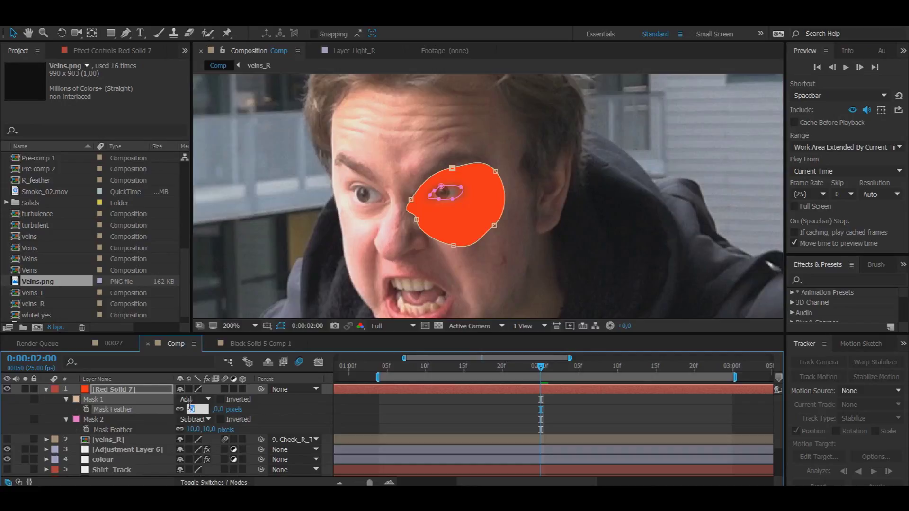
type("50")
key("Return")
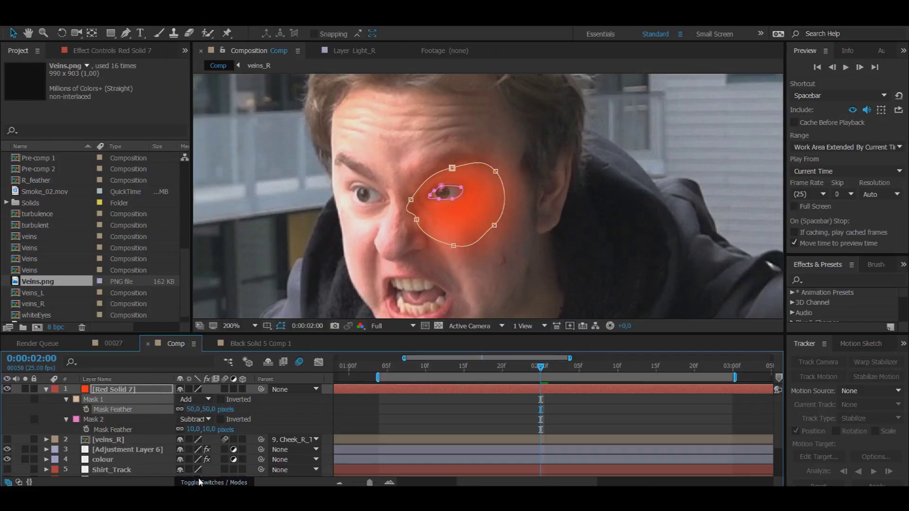
Set the red solid's blending mode to Screen and deselect it to view the glow on the skin.
left_click(213, 482)
left_click(190, 388)
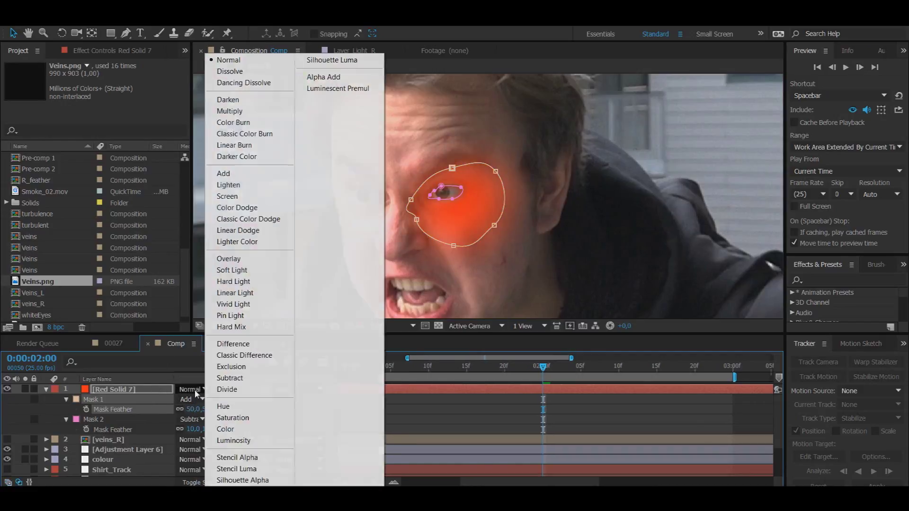
left_click(231, 196)
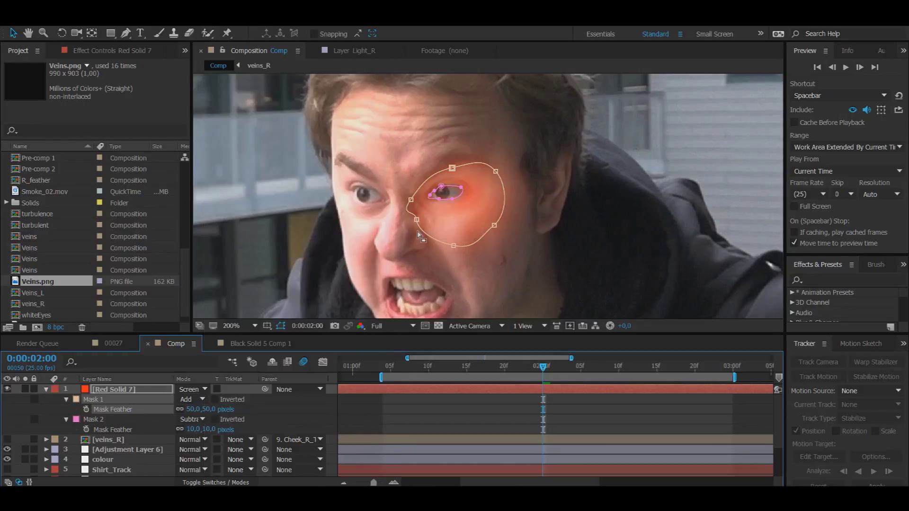
left_click(595, 204)
key("comma")
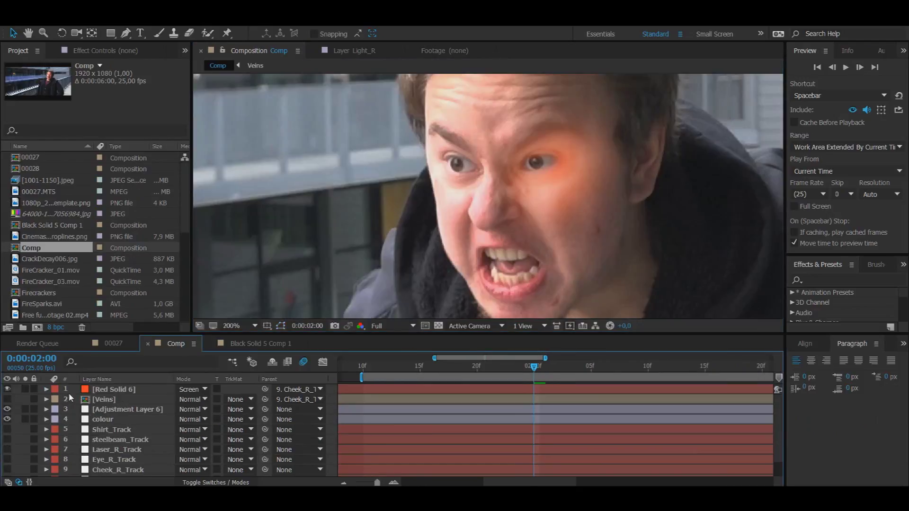
Create an adjustment layer above the red solid and copy both of the solid's masks onto it.
right_click(71, 394)
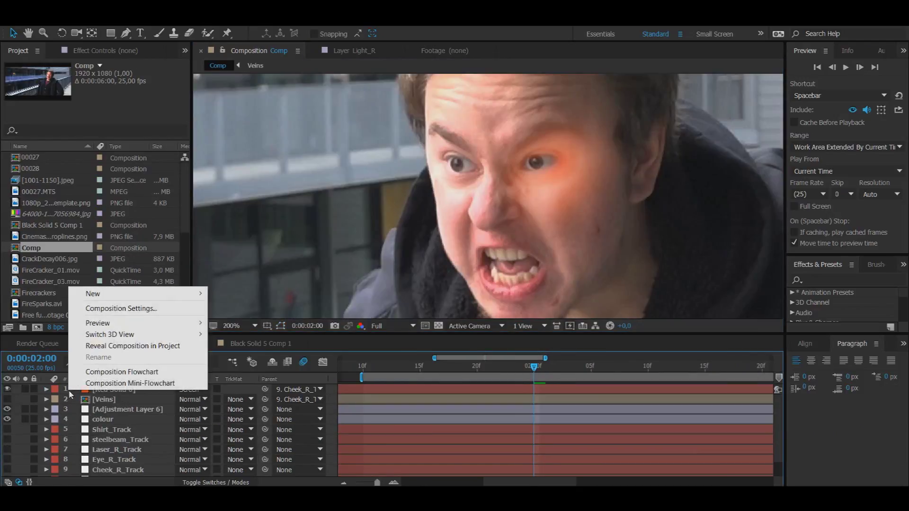
mouse_move(135, 296)
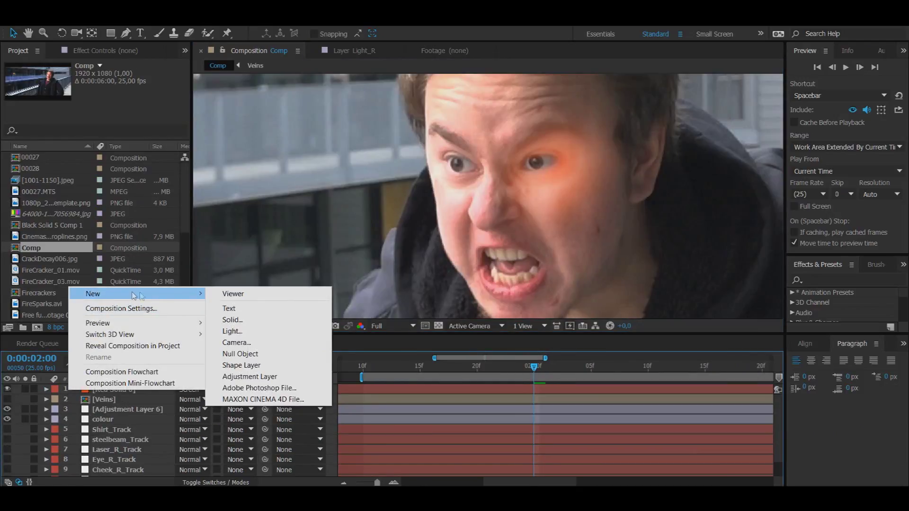
left_click(247, 376)
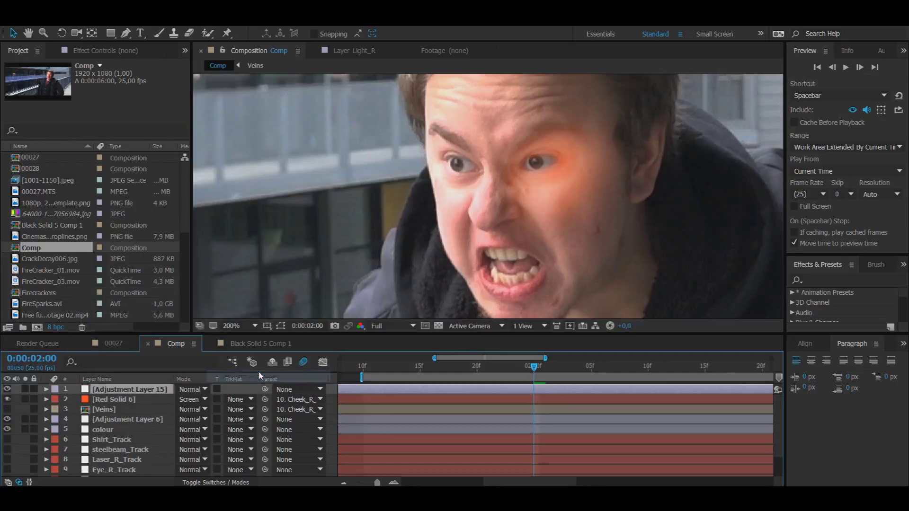
left_click(119, 400)
key("m")
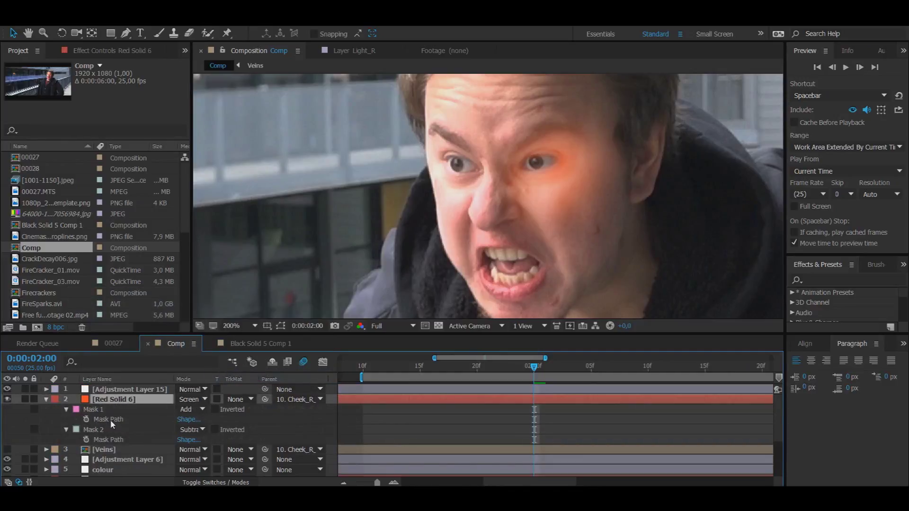
left_click(97, 411)
left_click(94, 430, "shift")
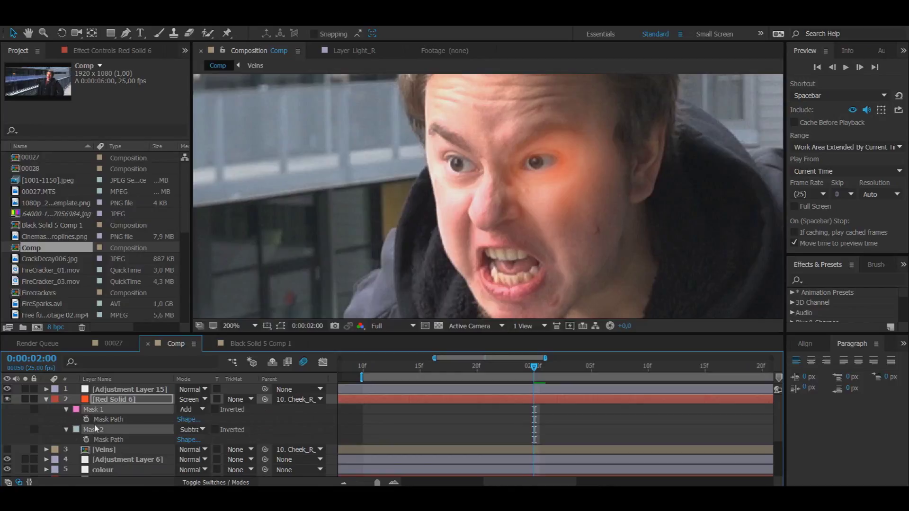
left_click(96, 390)
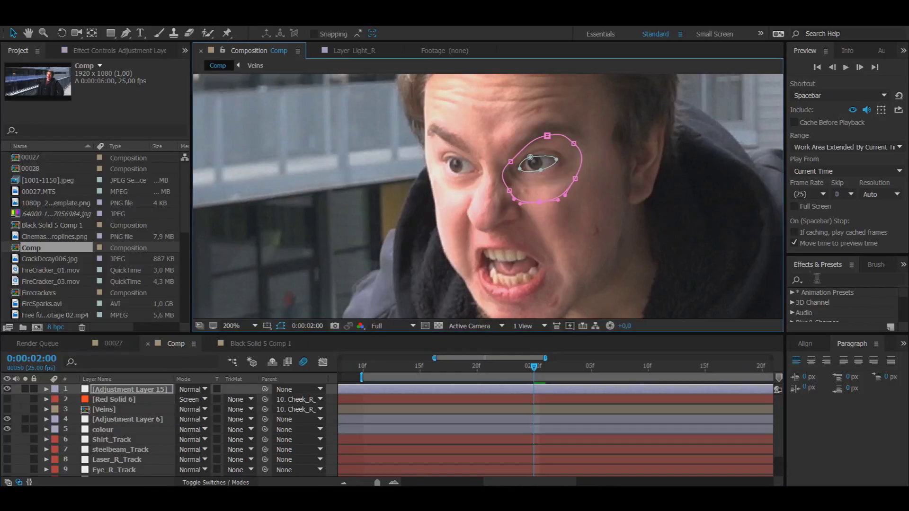
Find the Curves effect and apply it to the masked adjustment layer.
left_click(824, 278)
type("curv")
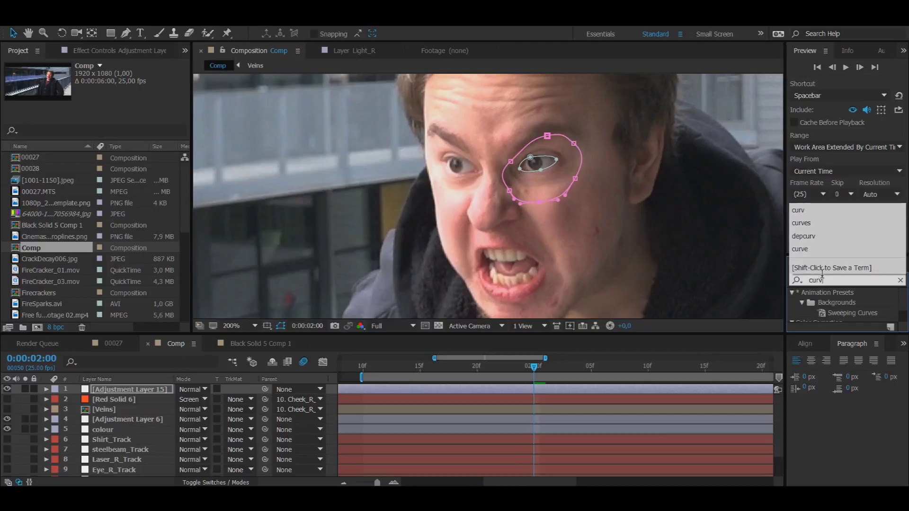
scroll(857, 310, "down", 1)
double_click(835, 316)
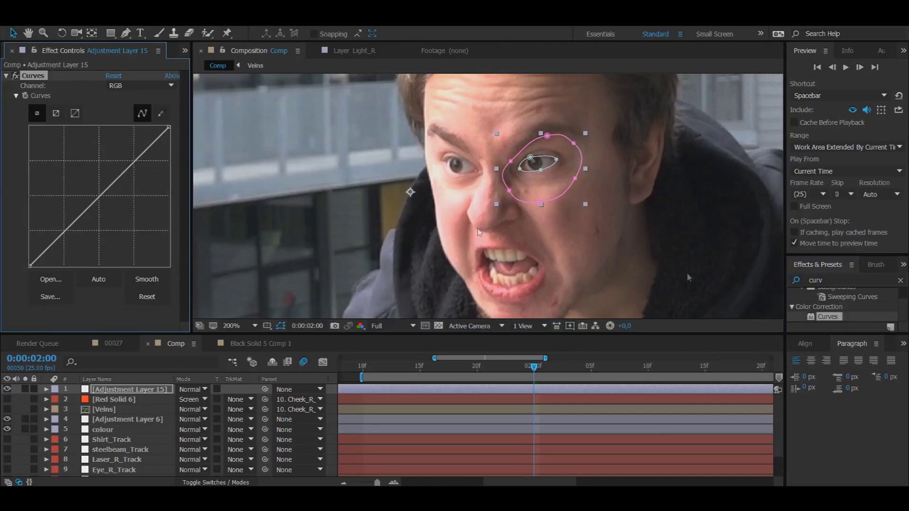
Raise the RGB curve to brighten the eye area and set the adjustment layer's blending mode to Hard Light.
left_click_drag(138, 174, 100, 147)
left_click_drag(63, 198, 59, 219)
left_click(190, 389)
left_click(238, 280)
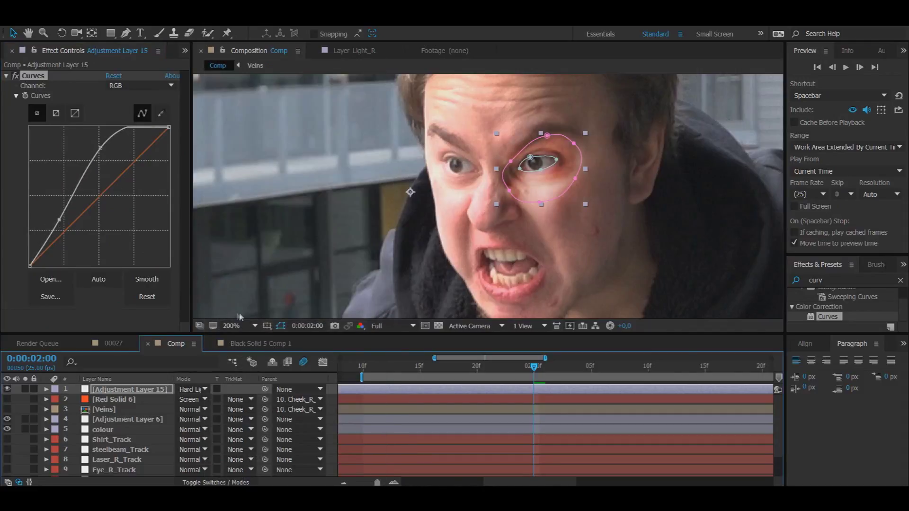
Tint the eye area warm in Curves by raising Red strongly, lifting Green slightly and lowering Blue slightly.
left_click(142, 85)
left_click(124, 107)
left_click_drag(113, 183, 84, 172)
left_click_drag(108, 179, 108, 183)
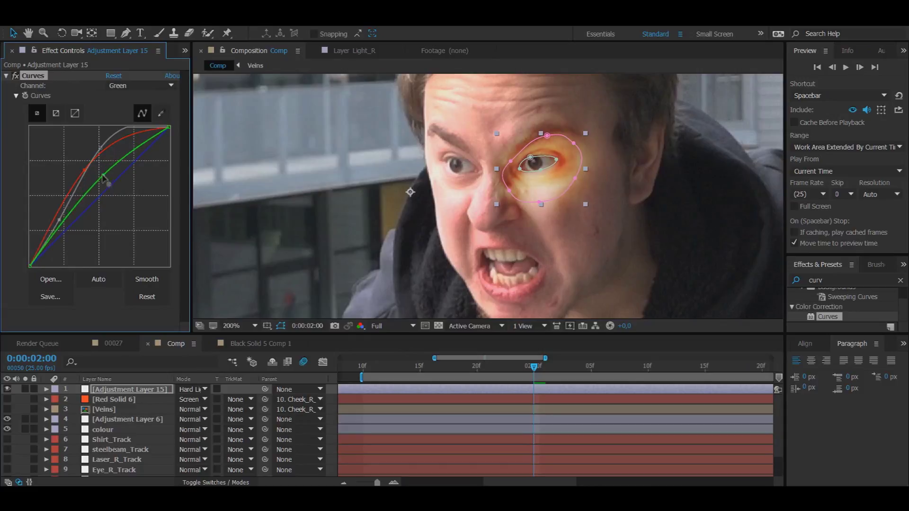
key("Down")
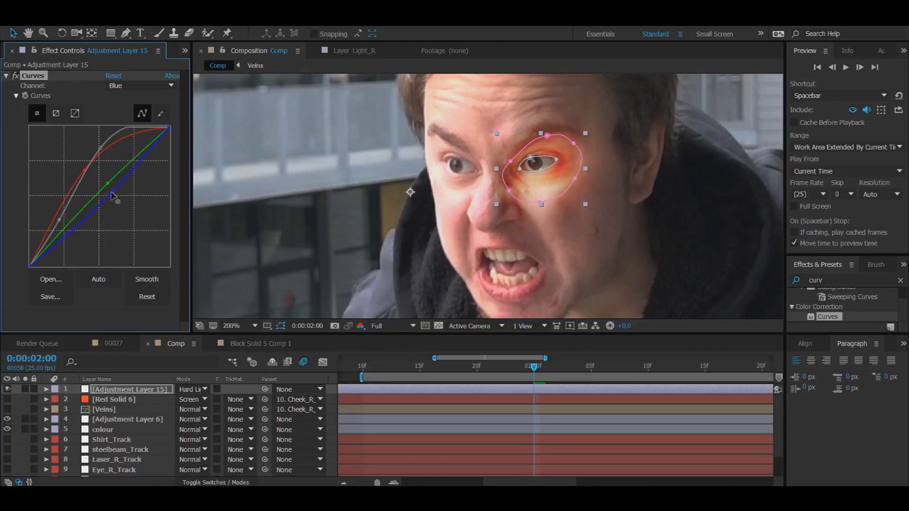
Turn the red solid and Veins layers back on and lower the RGB curve slightly to soften the glow.
left_click(8, 400)
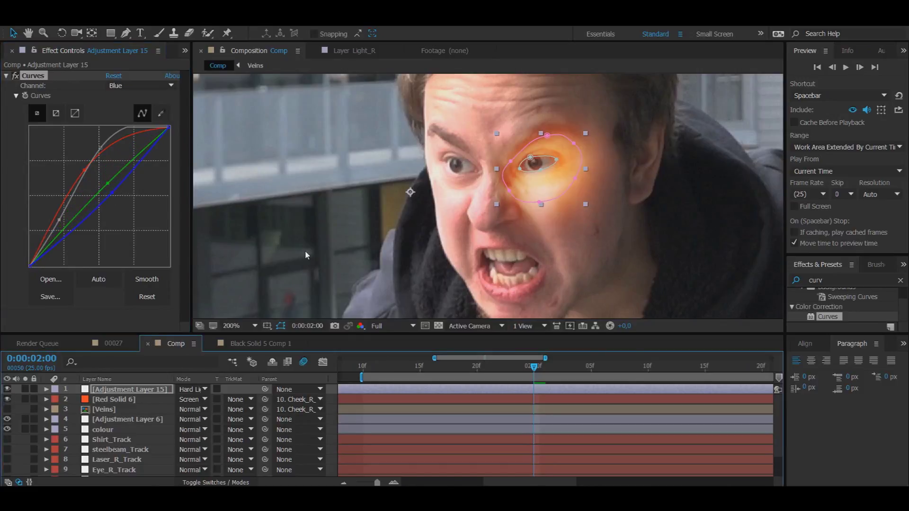
left_click_drag(59, 220, 64, 226)
left_click_drag(100, 148, 103, 160)
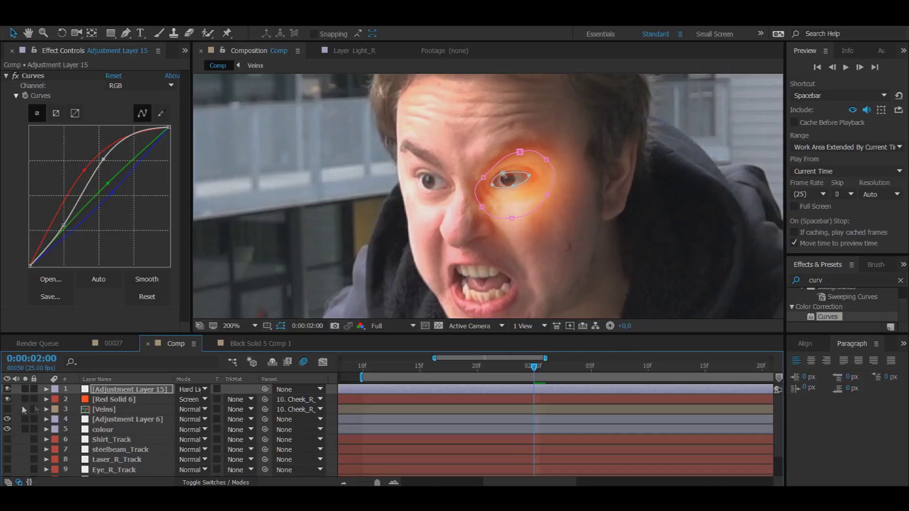
left_click(7, 409)
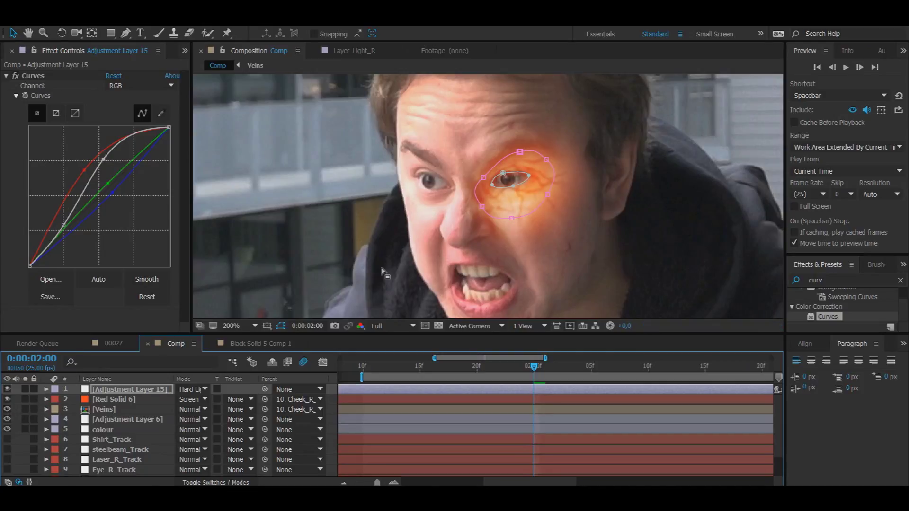
Parent the eye's Curves adjustment layer to Cheek_R_Track.
scroll(342, 230, "down", 2)
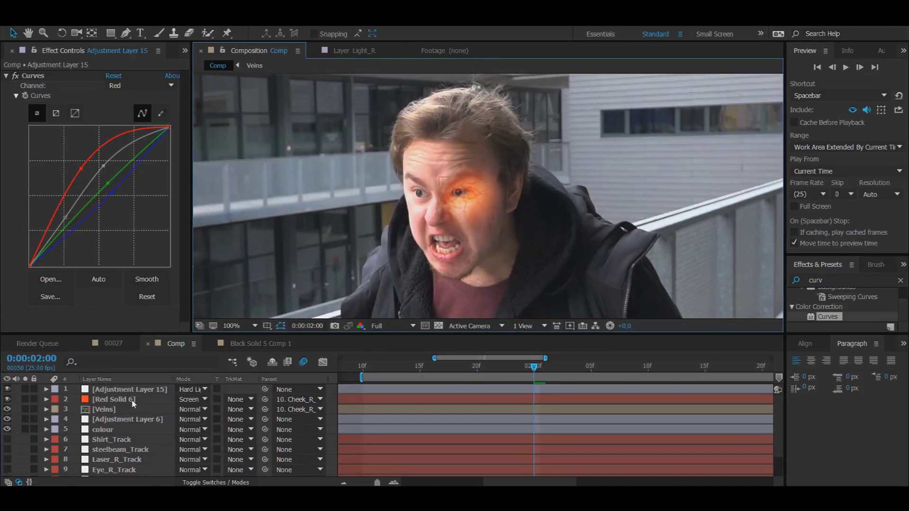
left_click(135, 405)
left_click(156, 391, "shift")
left_click(156, 393)
left_click(291, 389)
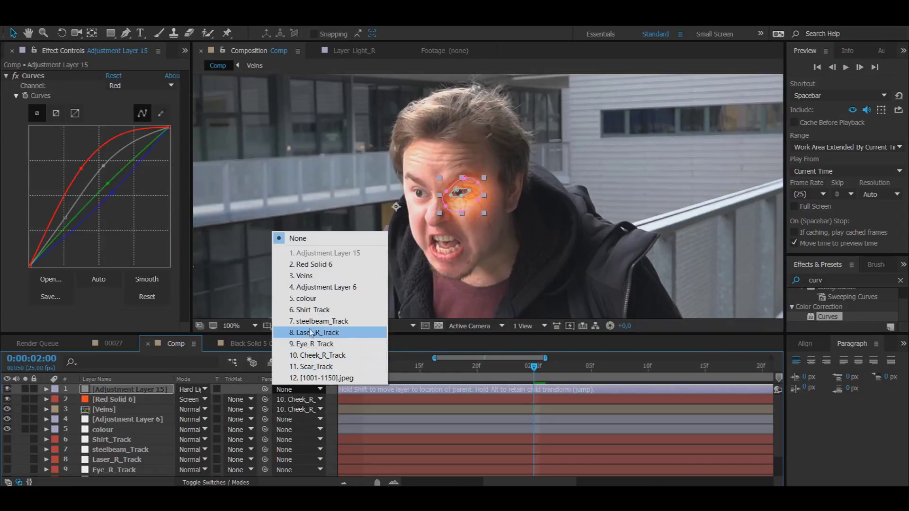
left_click(313, 354)
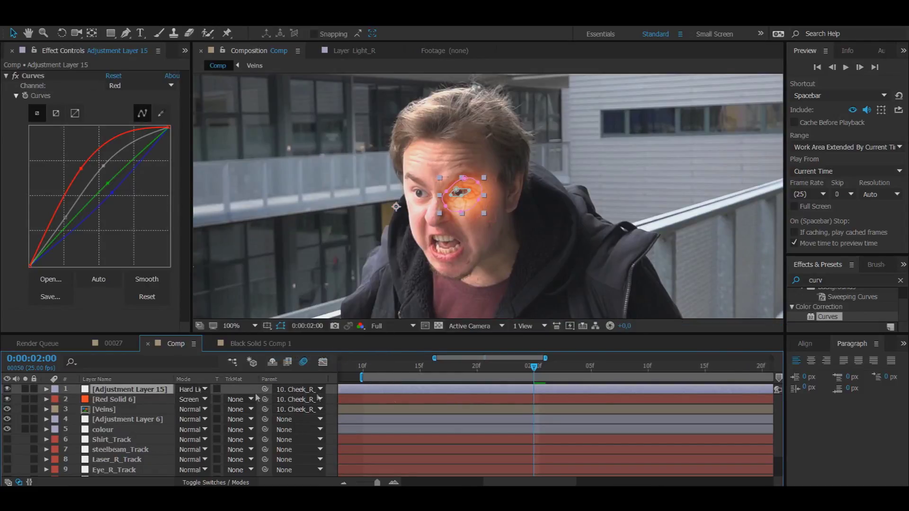
Scrub through the shot to examine how the glow and veins follow the moving face.
left_click(88, 400, "shift")
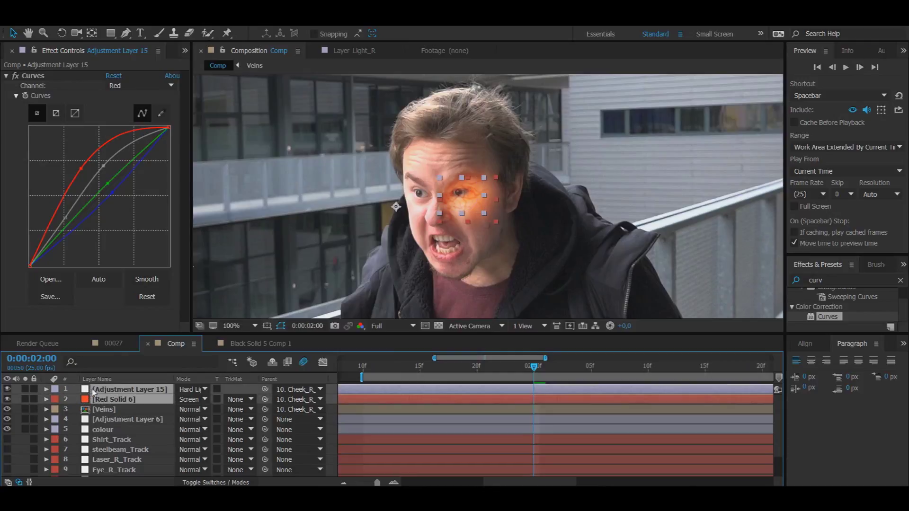
left_click_drag(534, 370, 625, 370)
key("ctrl+Down")
left_click(750, 366)
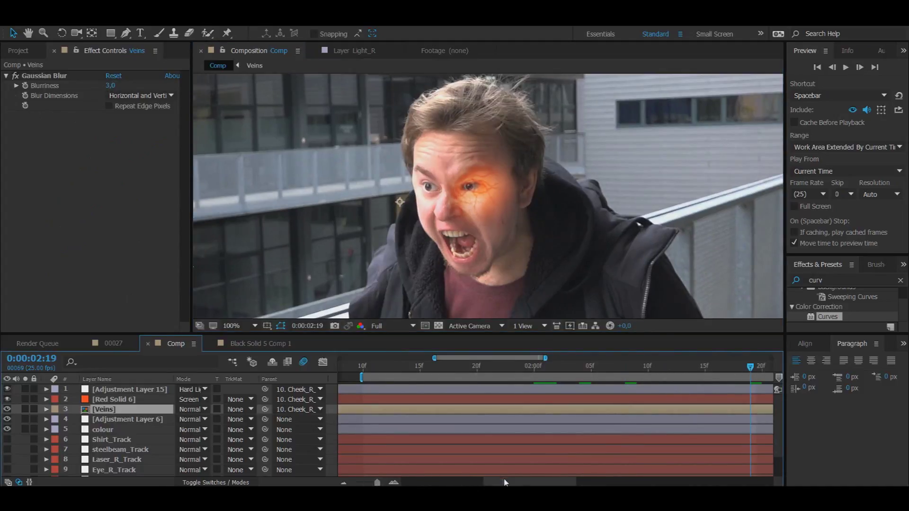
left_click_drag(503, 482, 513, 483)
left_click_drag(633, 369, 597, 370)
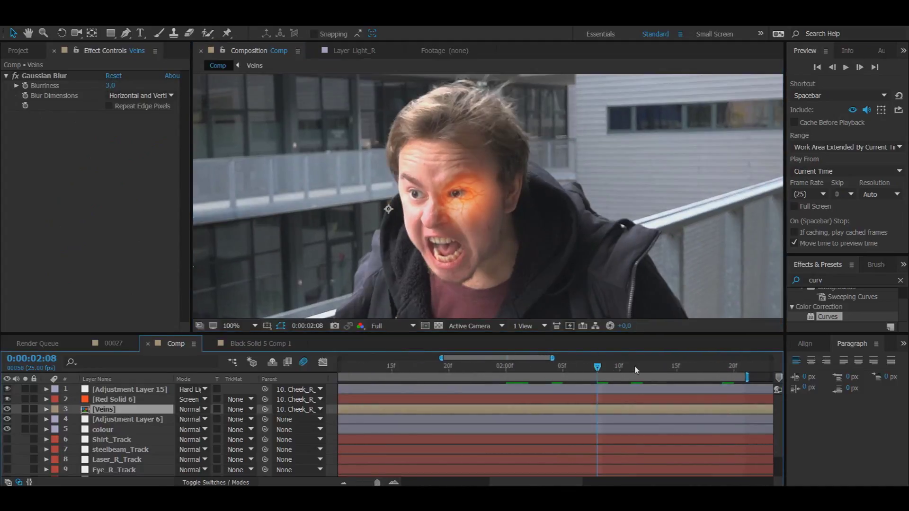
left_click(733, 368)
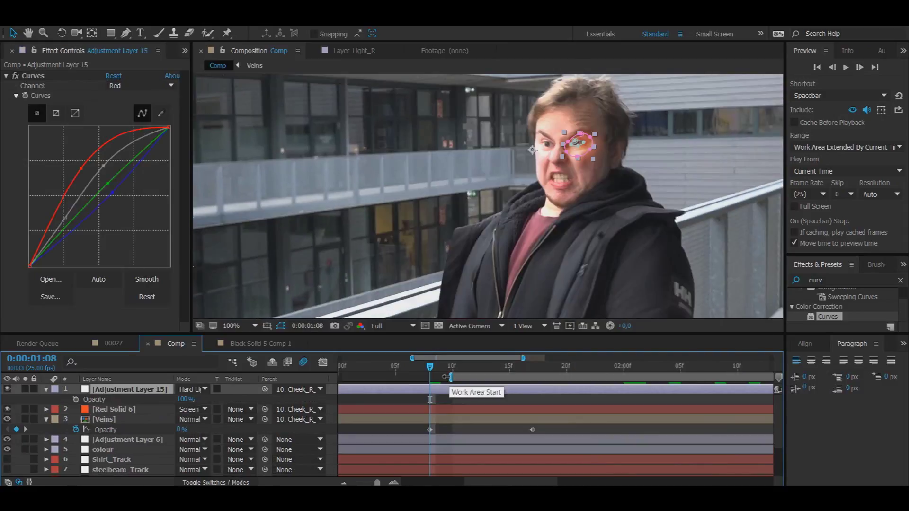
Extend the work area start earlier and keyframe Adjustment Layer 15's opacity from 0% at 0:00:01:08 to 100% at 0:00:01:17.
left_click_drag(403, 377, 382, 377)
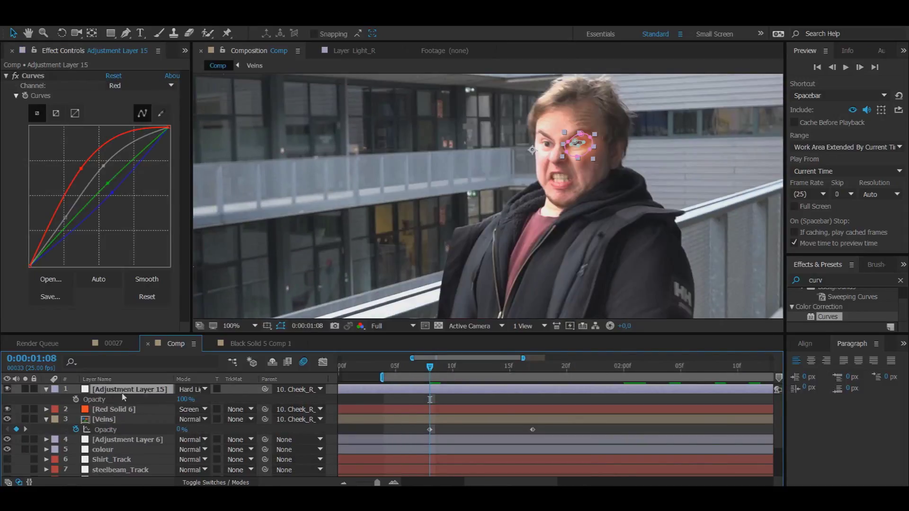
left_click(76, 399)
left_click_drag(109, 400, 97, 401)
left_click(532, 369)
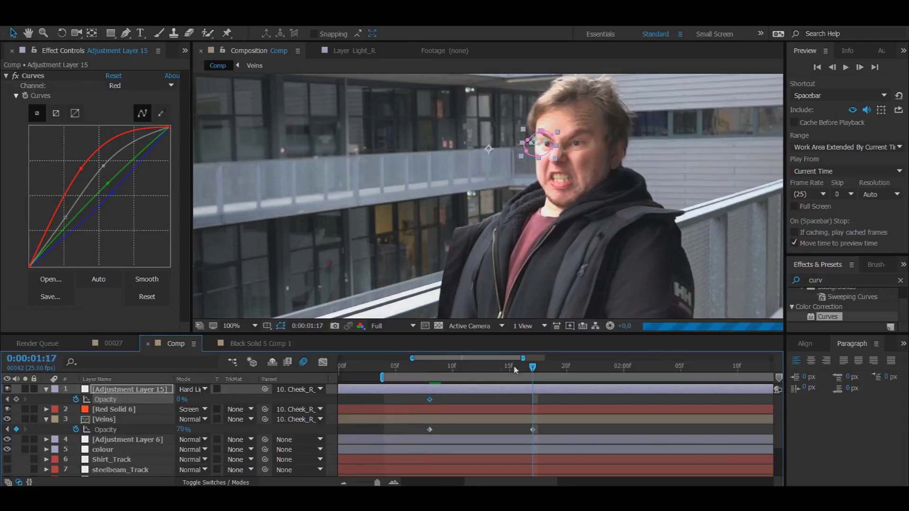
left_click_drag(180, 400, 247, 402)
Shift the red solid's first opacity keyframe about one frame forward in time and collapse the layer properties.
left_click(120, 410)
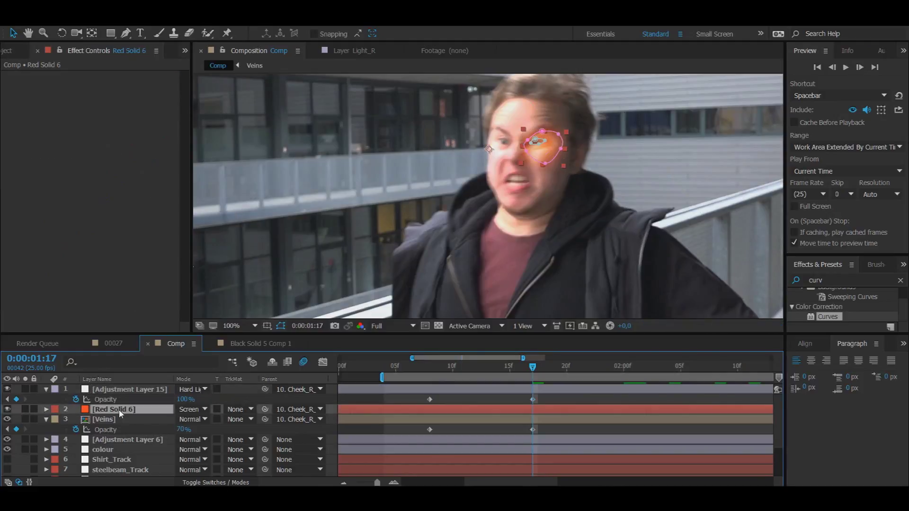
key("t")
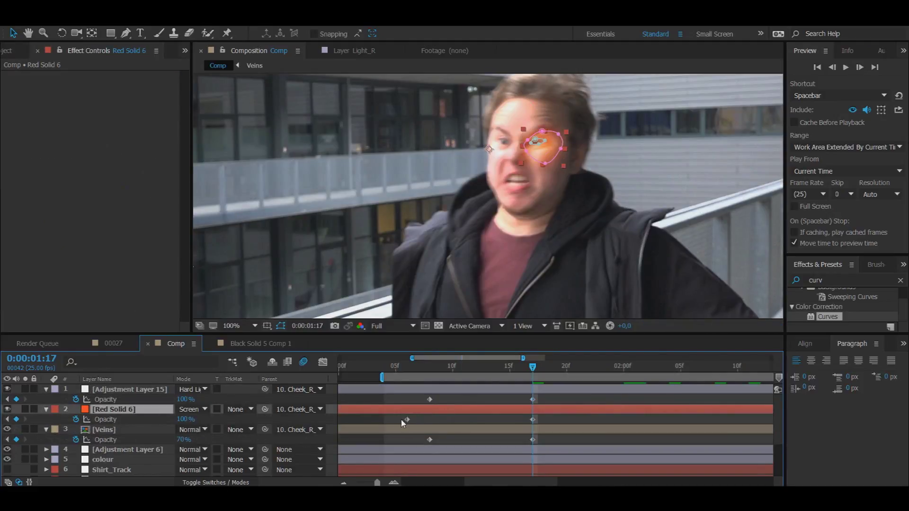
left_click_drag(408, 420, 418, 421)
left_click(46, 389)
left_click(46, 398)
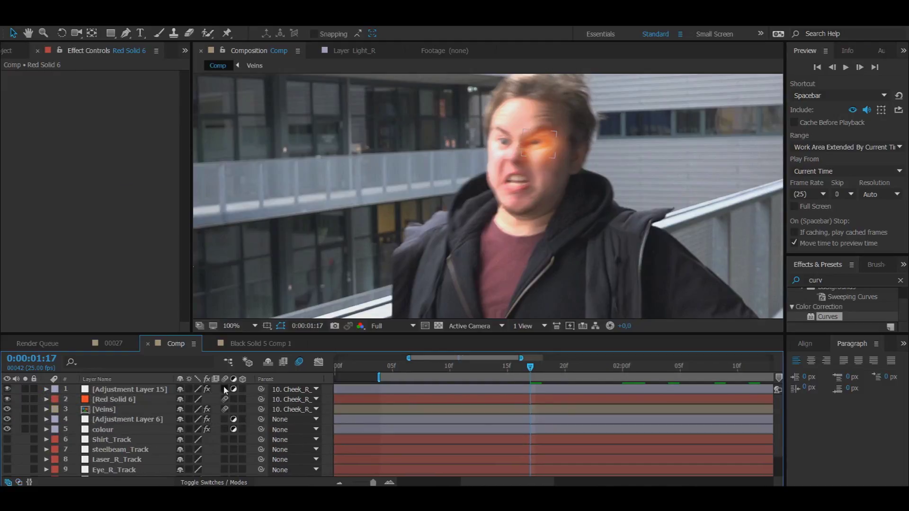
Enable motion blur on Adjustment Layer 15 and extend the work area end to about 3 seconds for a preview.
left_click(226, 389)
left_click(621, 366)
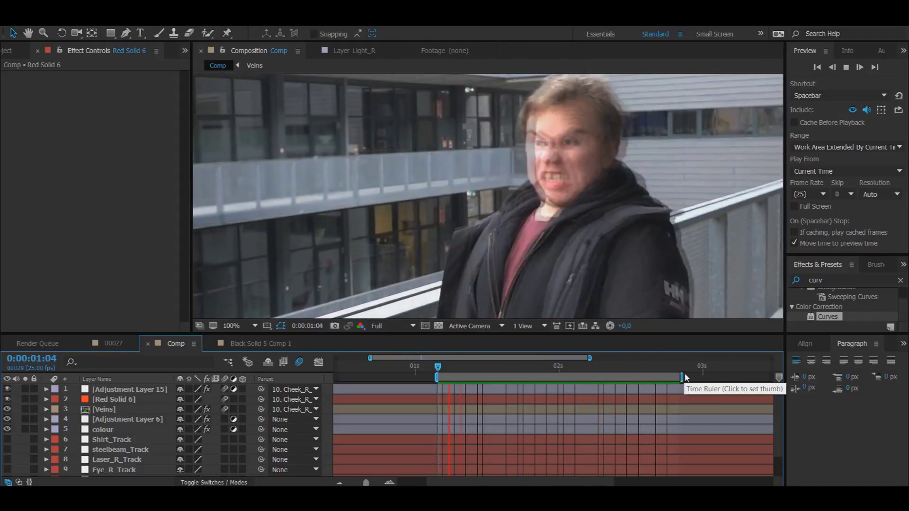
left_click_drag(683, 376, 698, 376)
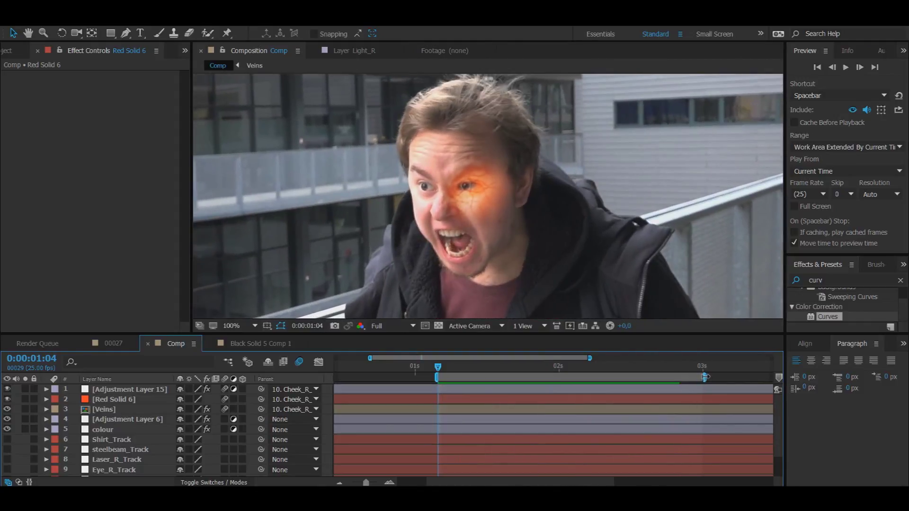
key("space")
Create a white 1920 x 1080 px solid named White_Eye_R.
right_click(73, 286)
mouse_move(142, 290)
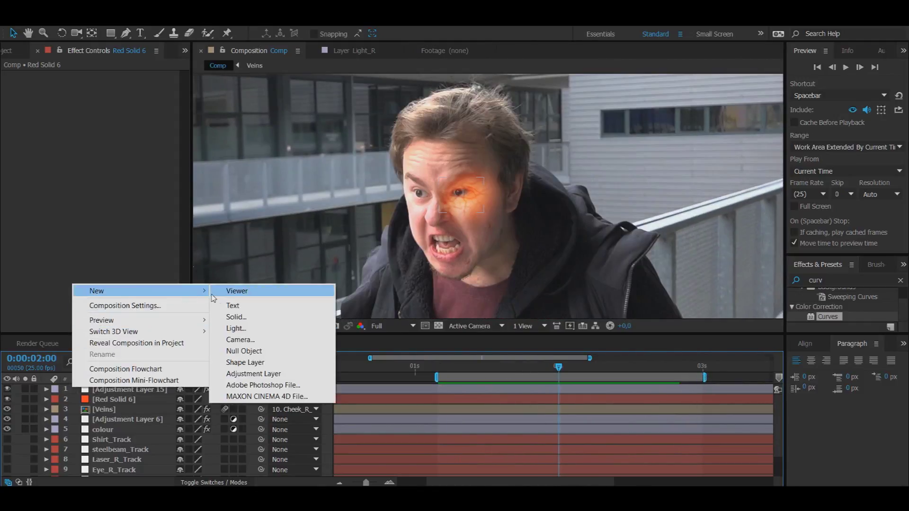
left_click(240, 314)
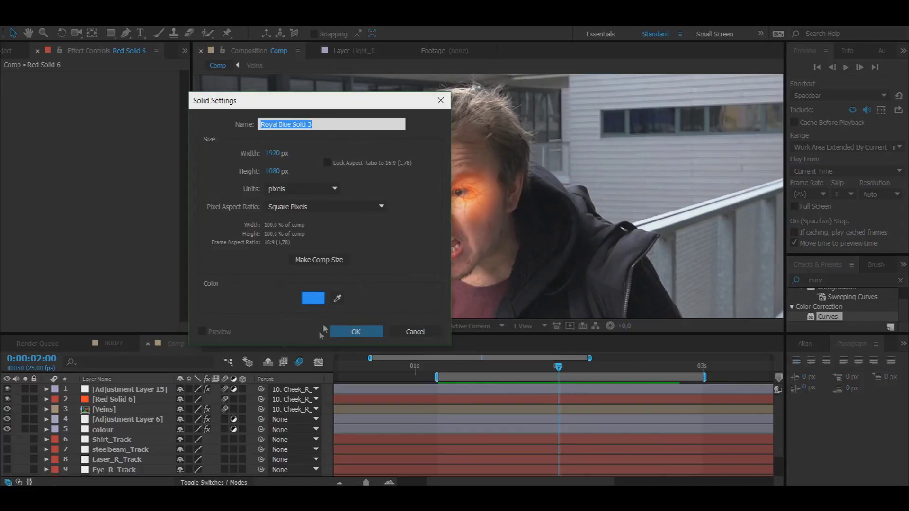
left_click(313, 298)
left_click(22, 150)
left_click(278, 153)
left_click(319, 124)
type("White_Eye")
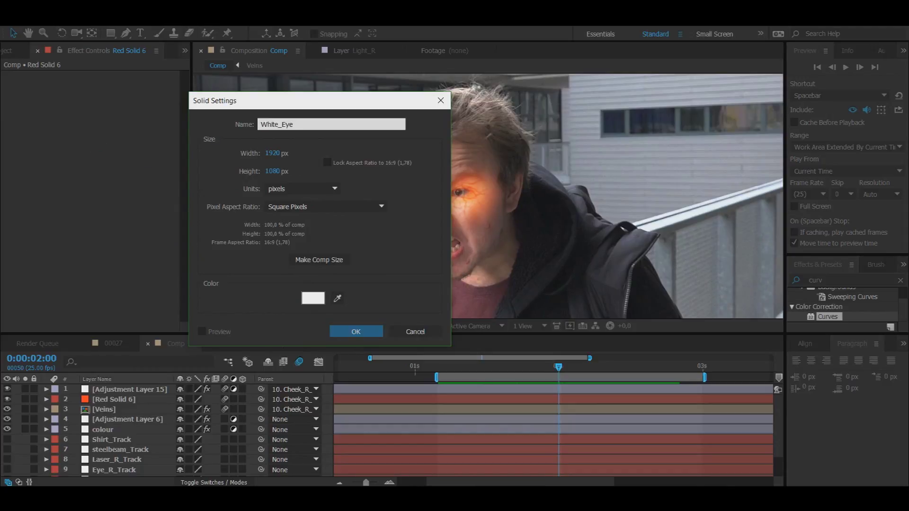
type("_R")
key("Return")
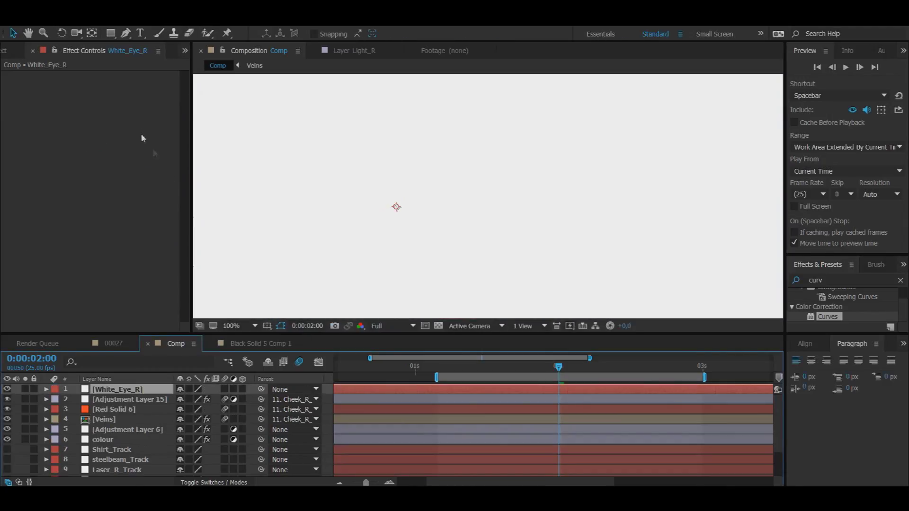
Hide the white solid and the glow and vein layers, and draw a Pen mask on White_Eye_R around the eye opening.
left_click_drag(7, 389, 6, 419)
scroll(396, 189, "up", 5)
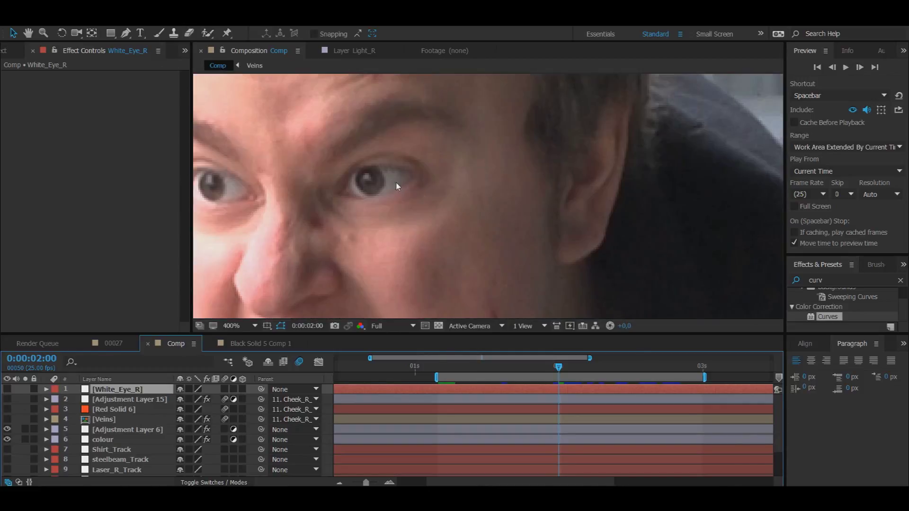
key("ctrl+t")
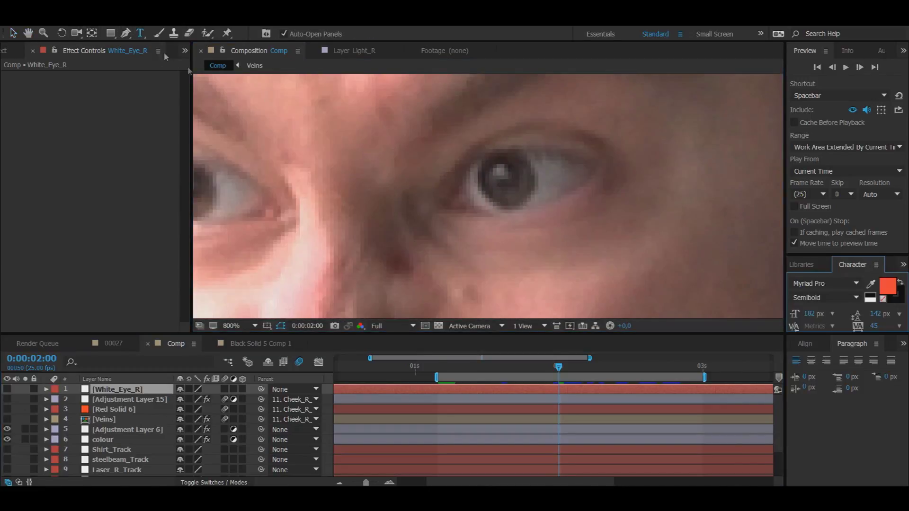
left_click(126, 33)
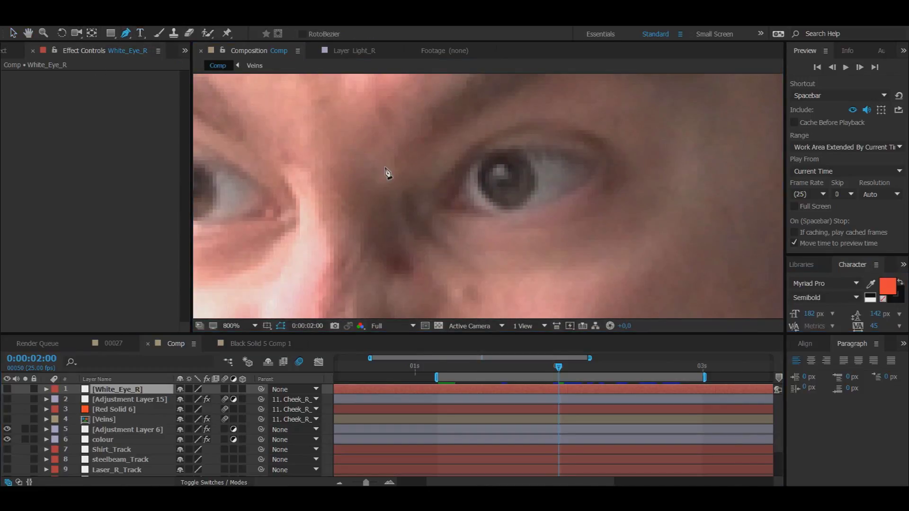
left_click_drag(460, 194, 523, 152)
left_click_drag(579, 166, 588, 171)
left_click_drag(525, 208, 467, 180)
left_click(461, 194)
Correct the eye mask's points near the inner corner and make the White_Eye_R layer visible.
key("ctrl+z")
key("v")
left_click(395, 154)
left_click(469, 187)
scroll(493, 184, "down", 1)
left_click(7, 389)
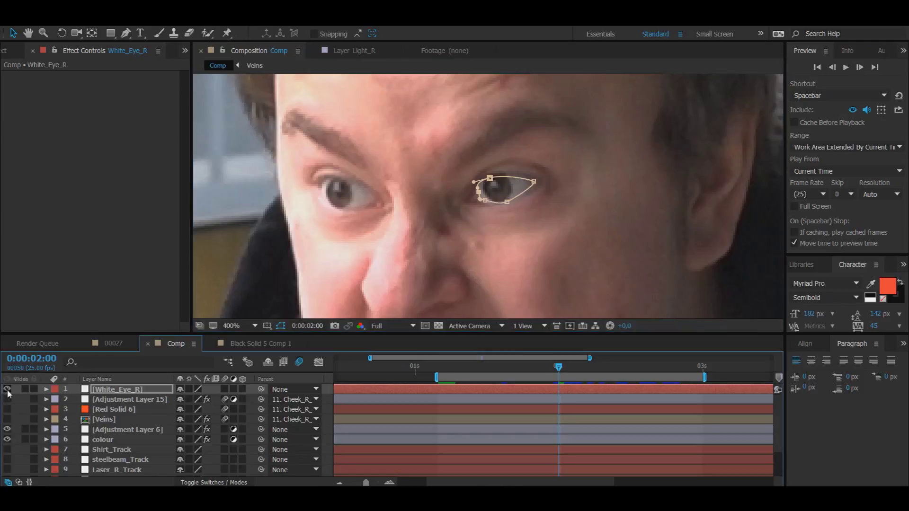
Set White_Eye_R's mask feather to 3 pixels.
key("f")
left_click(191, 410)
type("3")
key("Return")
Duplicate White_Eye_R twice, set the middle copy's mask feather to 6 pixels, and reveal the uppermost copy's mask feather.
key("ctrl+d")
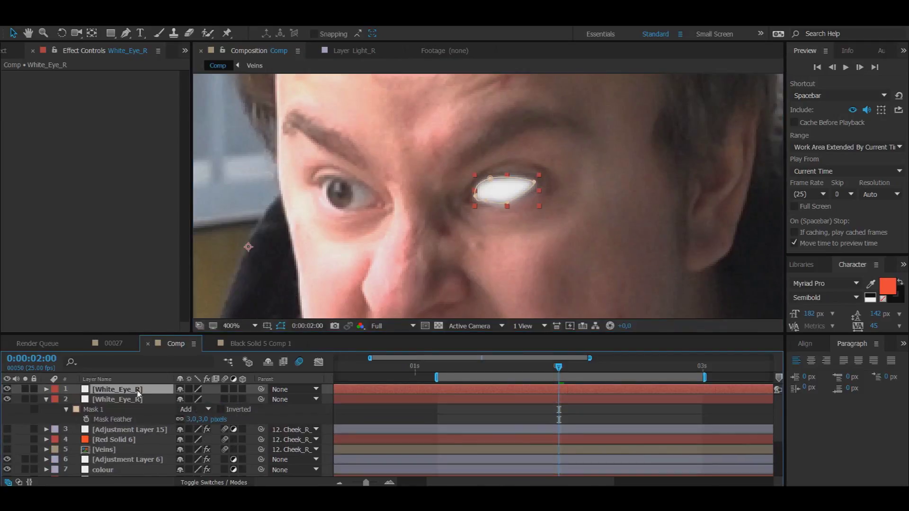
key("ctrl+d")
left_click(142, 400)
key("f")
left_click(191, 419)
type("6")
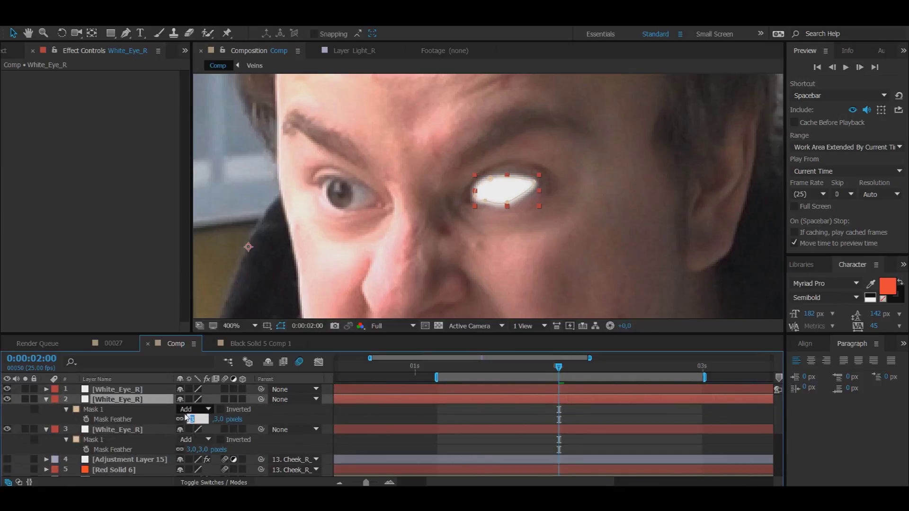
key("Return")
left_click(126, 379)
left_click(126, 389)
key("f")
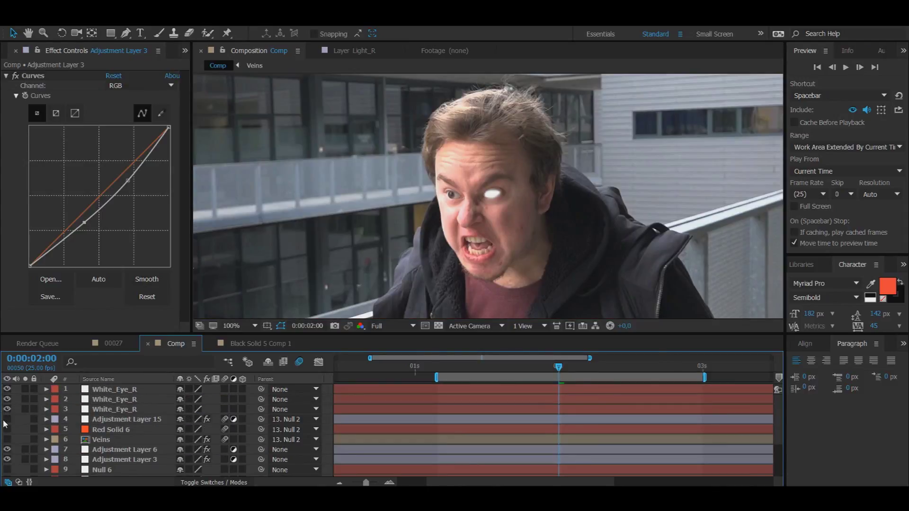
Turn the glow and Veins layers back on and pre-compose the three White_Eye_R layers as white_eye_R.
left_click_drag(5, 424, 8, 438)
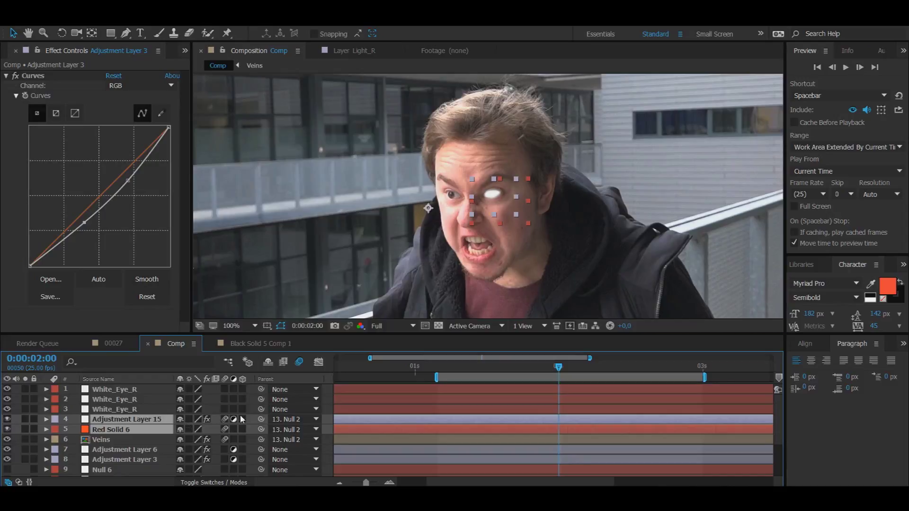
left_click(323, 227)
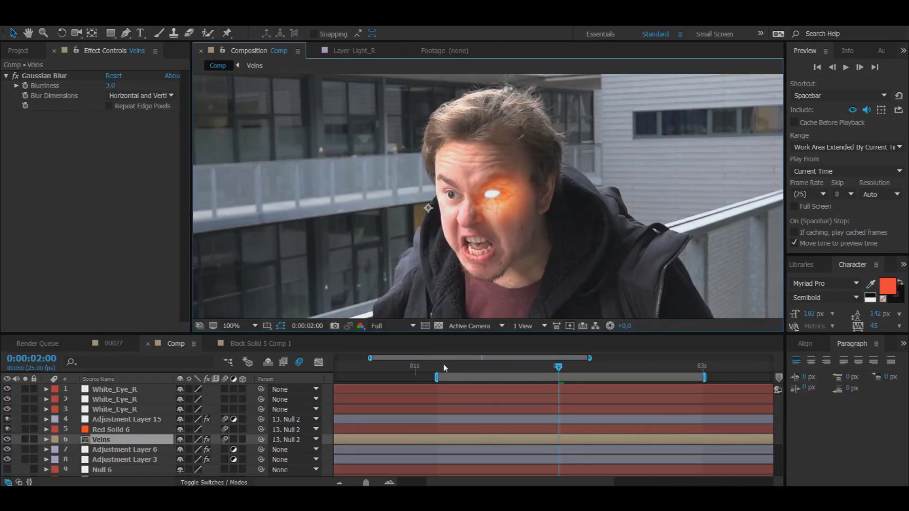
left_click_drag(72, 389, 112, 407)
right_click(113, 407)
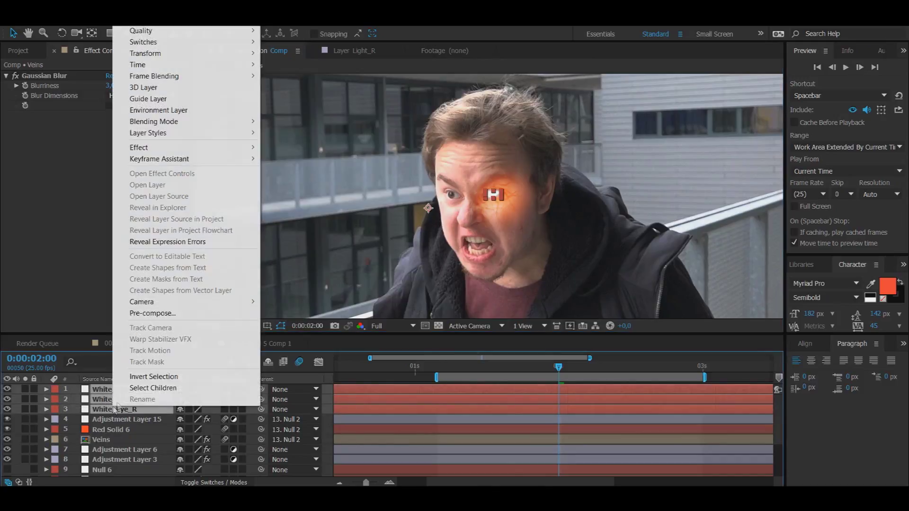
left_click(154, 318)
type("white_eye_R")
key("Return")
Parent the white_eye_R pre-comp to Cheek_R_Track and scrub through the shot to check its tracking.
scroll(492, 215, "up", 4)
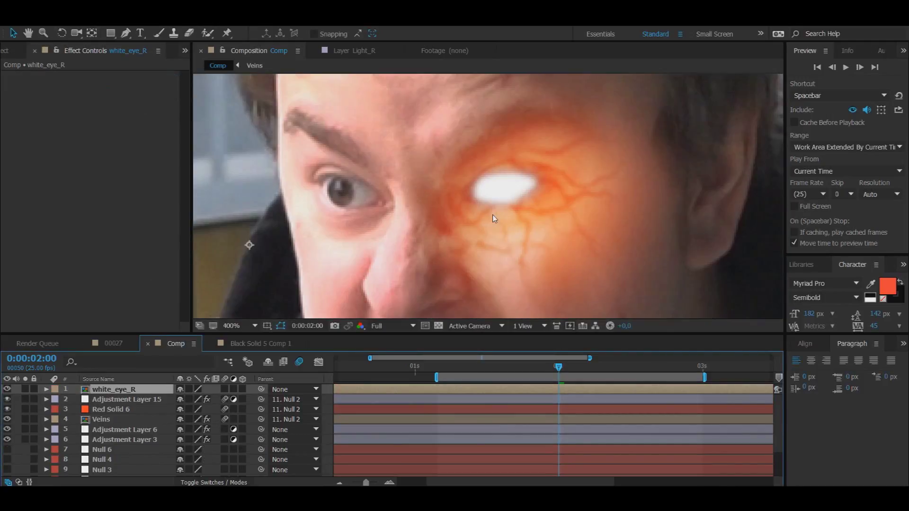
left_click(287, 387)
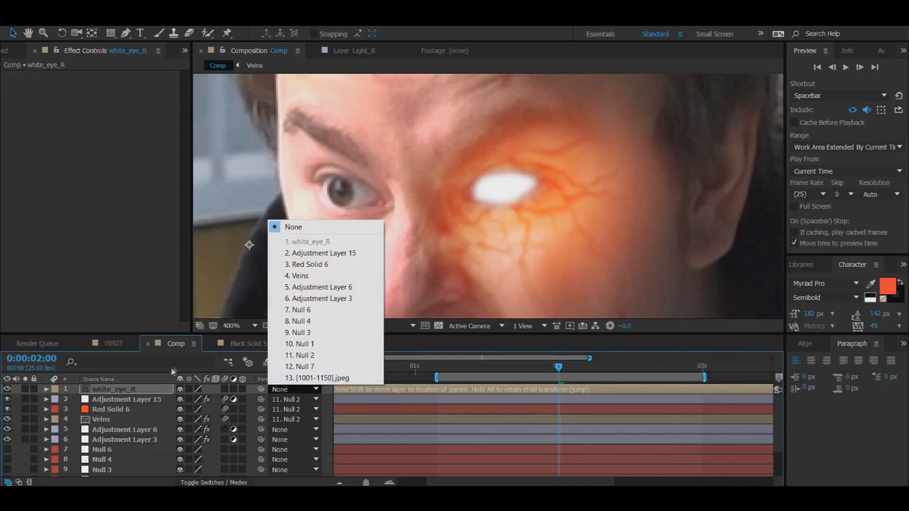
left_click(127, 381)
left_click(288, 389)
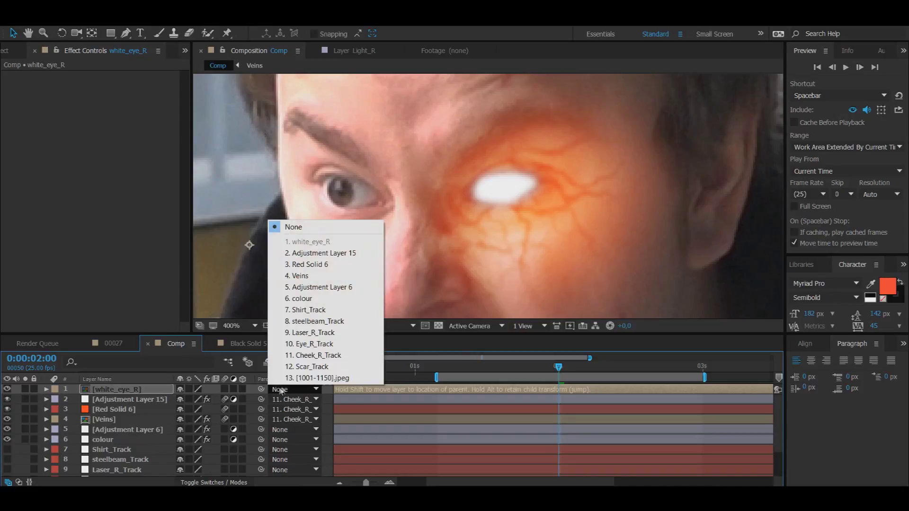
left_click(308, 355)
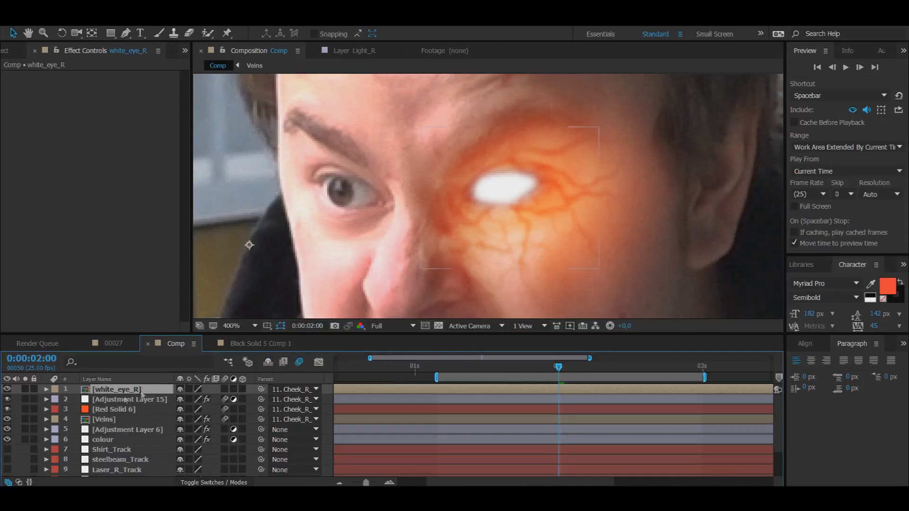
left_click_drag(616, 368, 662, 368)
scroll(494, 266, "down", 2)
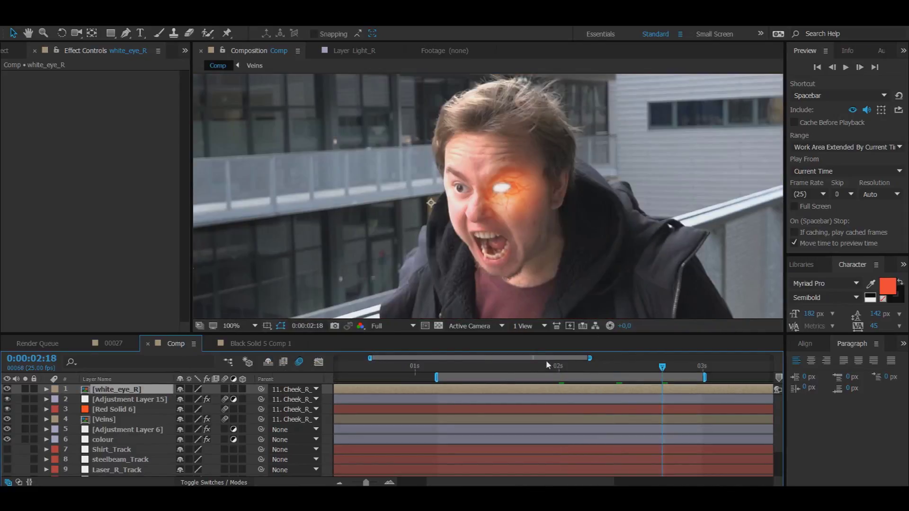
left_click(559, 368)
left_click(749, 367)
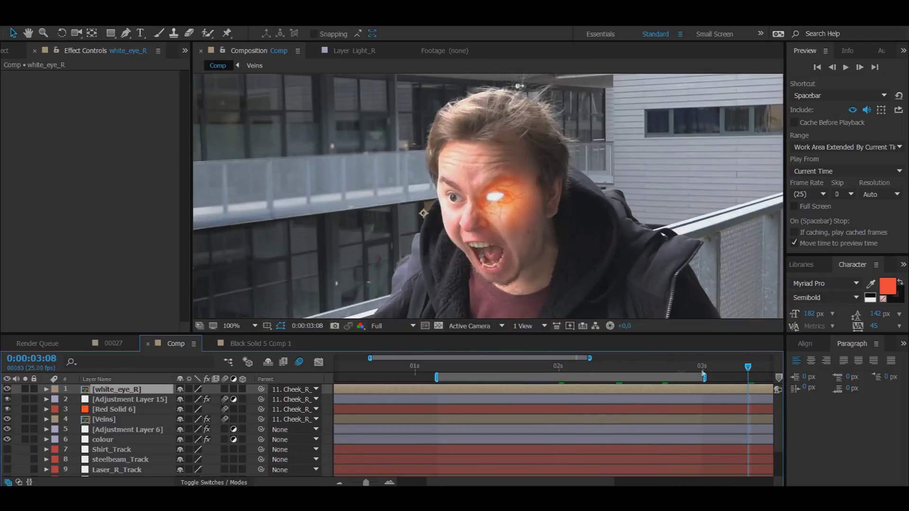
left_click(559, 368)
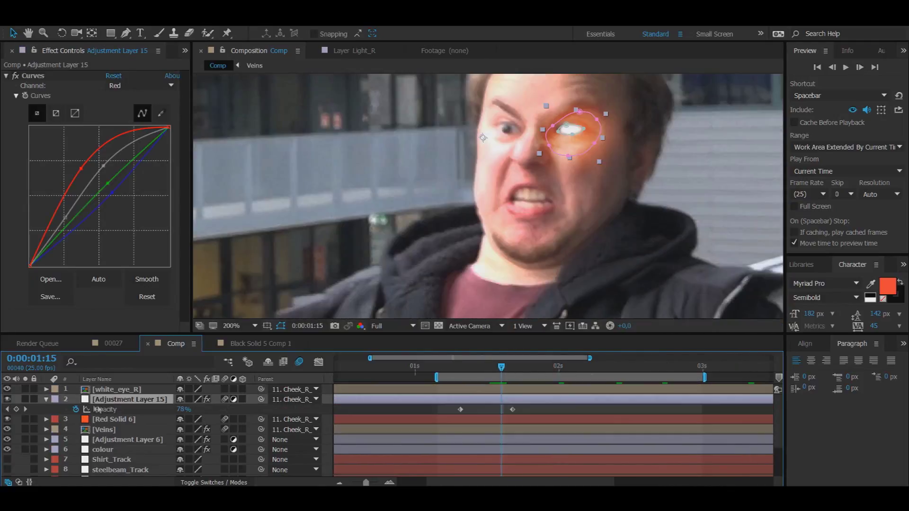
Keyframe the white_eye_R layer's opacity from 0% at about 0:00:01:15 to 100% at 0:00:01:21.
left_click(117, 388)
key("t")
left_click(75, 399)
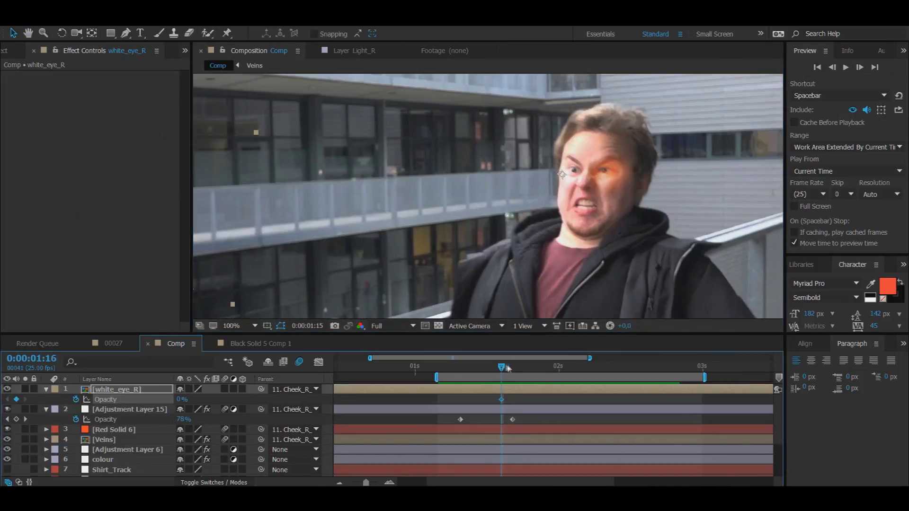
left_click_drag(506, 368, 535, 368)
left_click(182, 400)
type("100")
key("Return")
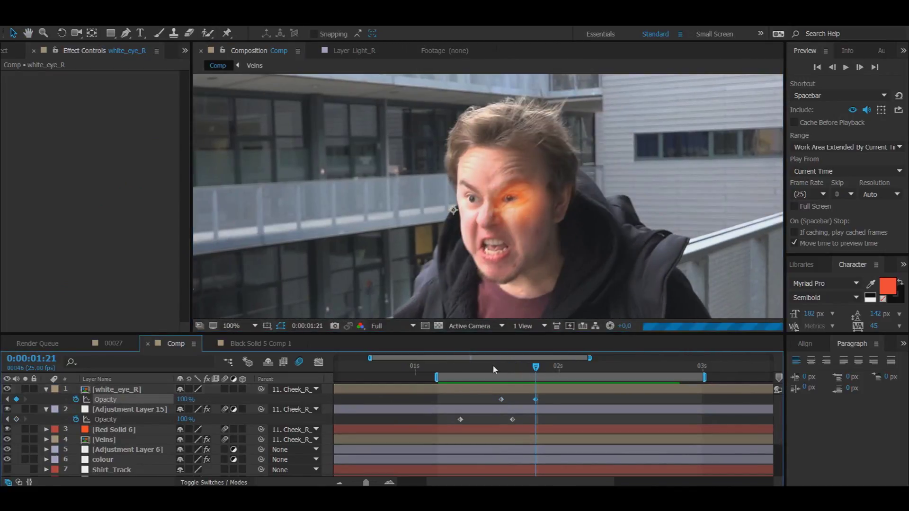
Play back the shot around the eye's opacity keyframes to check the fade-in.
left_click(495, 368)
key("space")
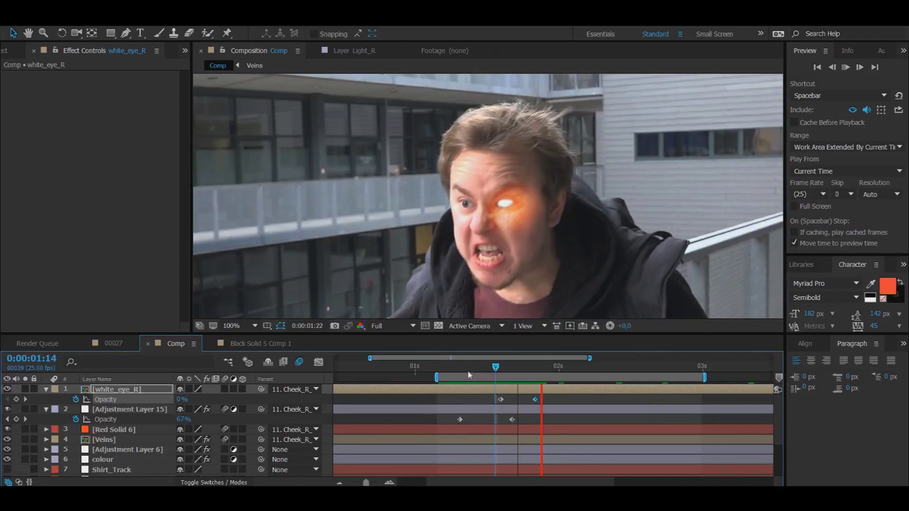
left_click(467, 366)
key("space")
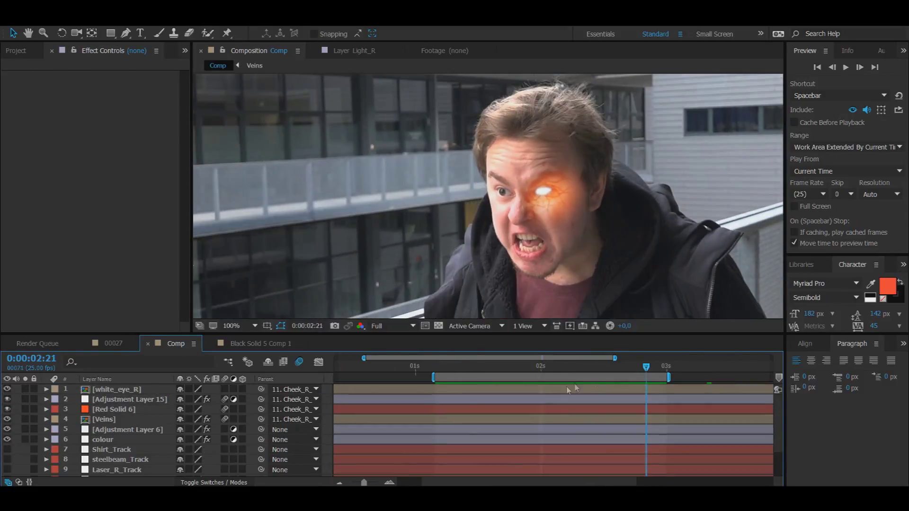
At 0:00:02:00, create a white 1920 x 1080 solid named Heatvision_R.
left_click(541, 368)
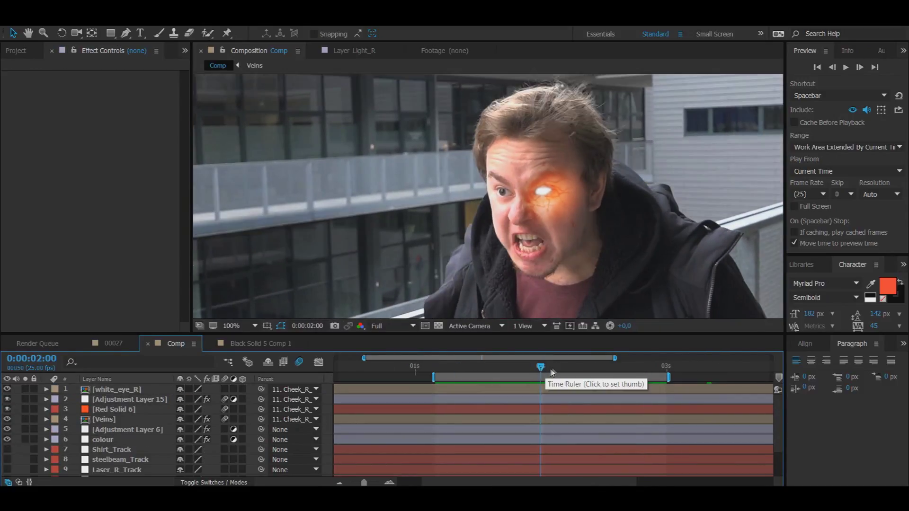
right_click(75, 393)
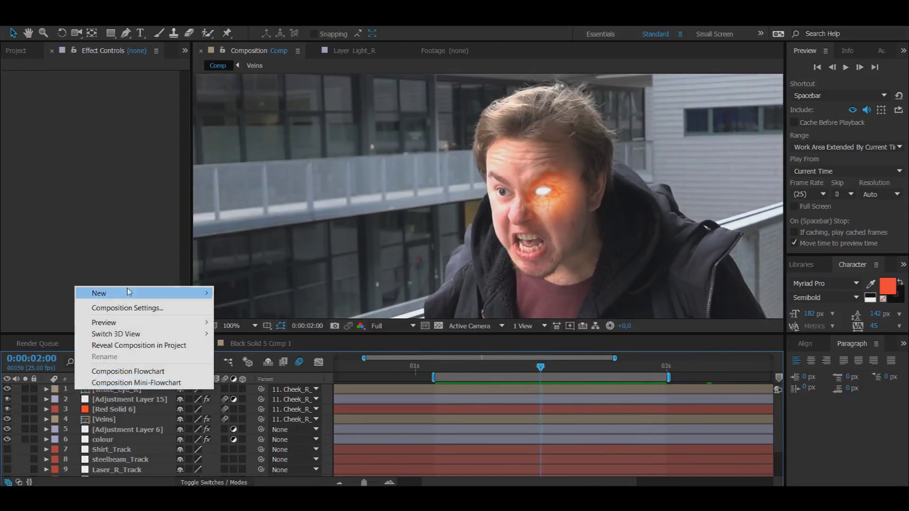
mouse_move(190, 293)
left_click(265, 320)
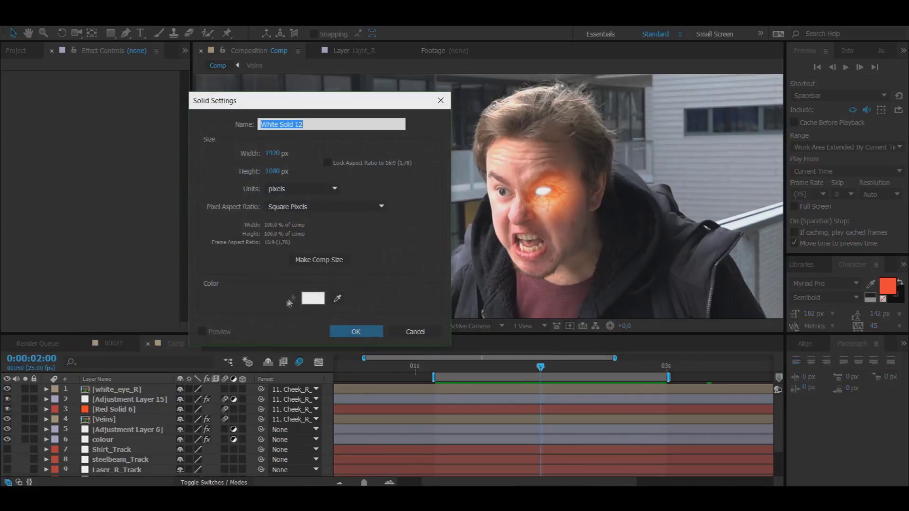
type("Heatvision_R")
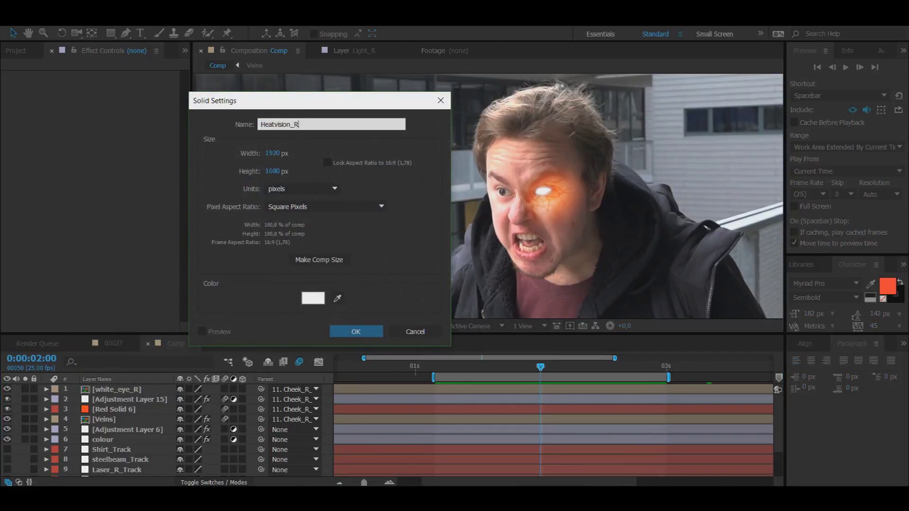
key("Return")
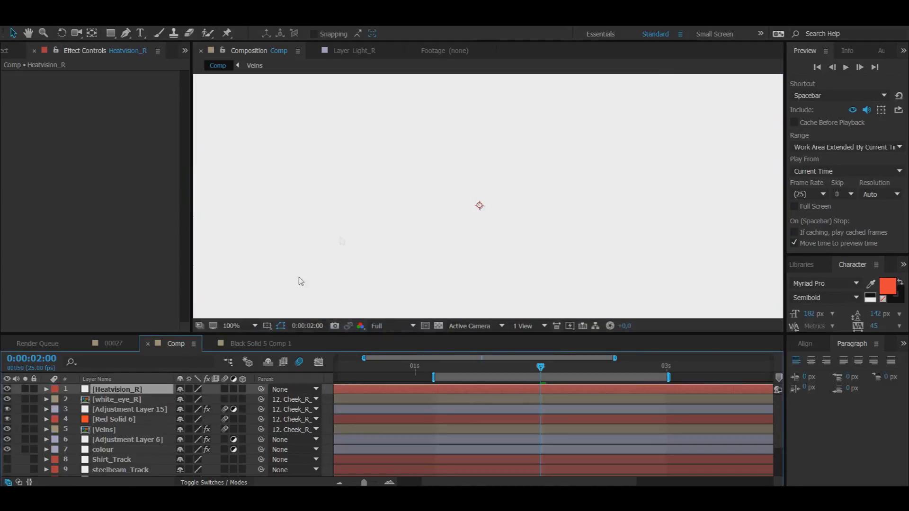
Hide Heatvision_R, draw a beam-shaped mask on it widening from the white eye to beyond the frame's left edge, and show the layer again.
left_click(7, 389)
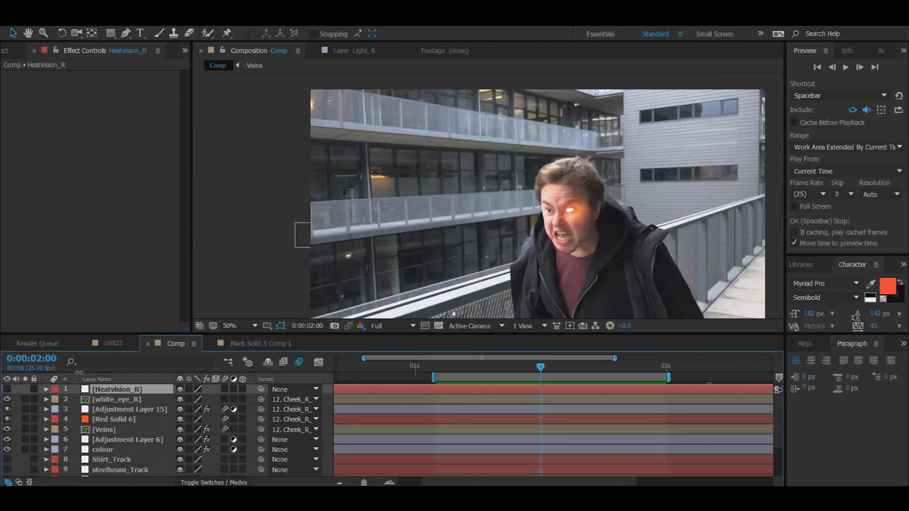
scroll(340, 241, "up", 1)
scroll(482, 233, "up", 2)
left_click_drag(644, 248, 432, 195)
left_click(126, 33)
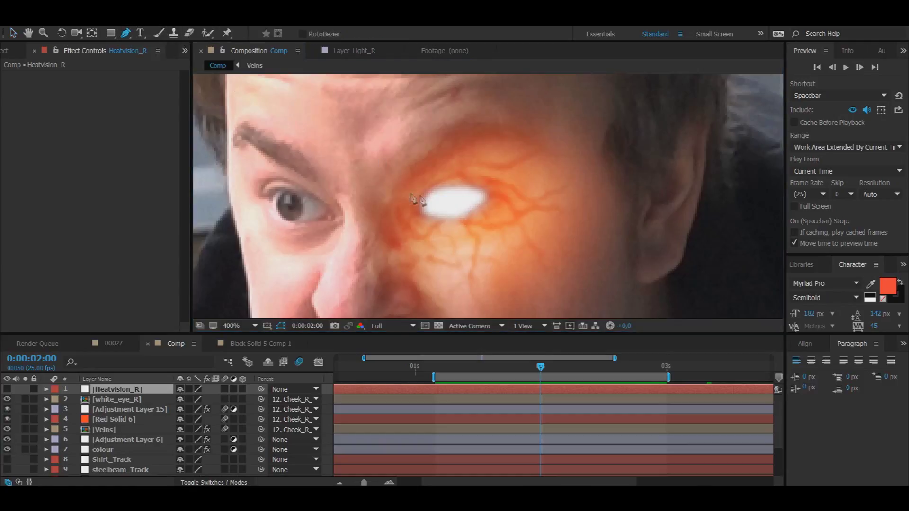
left_click(451, 191)
scroll(453, 214, "down", 7)
scroll(393, 214, "up", 5)
scroll(426, 223, "down", 2)
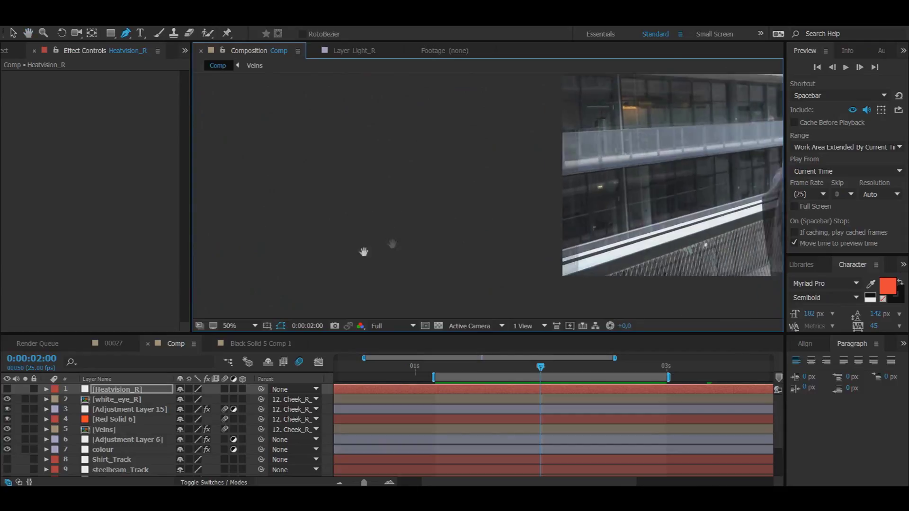
left_click(379, 194)
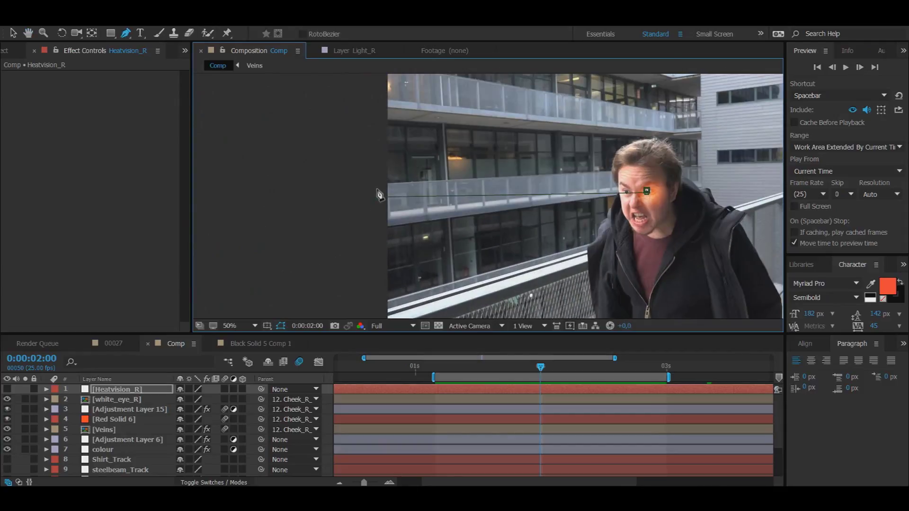
left_click(647, 191)
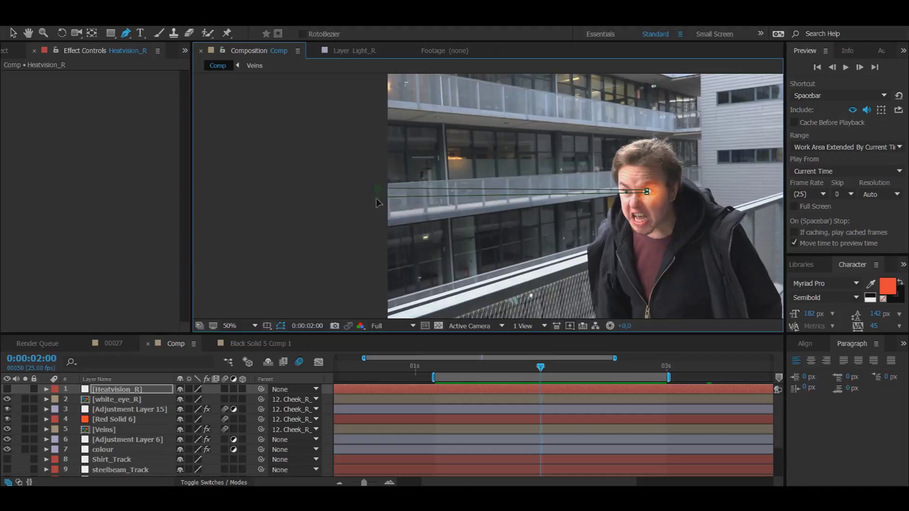
key("v")
left_click(350, 205)
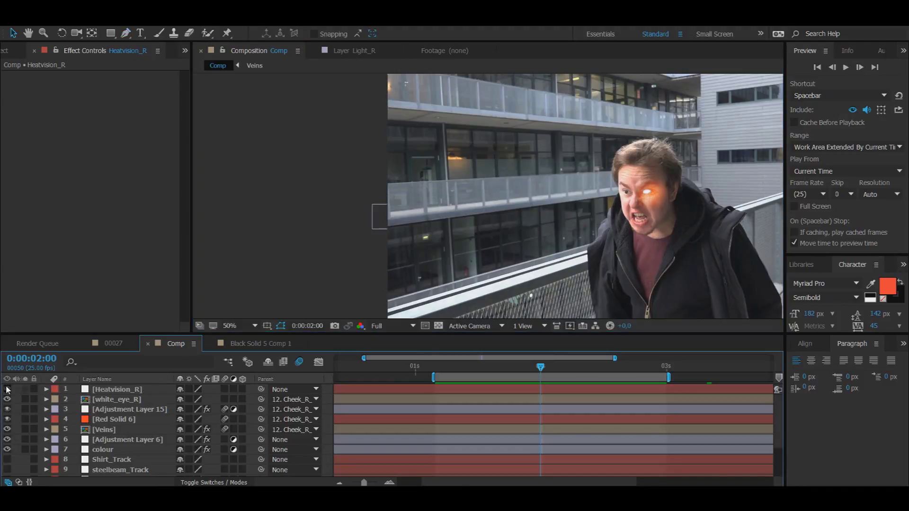
left_click(7, 389)
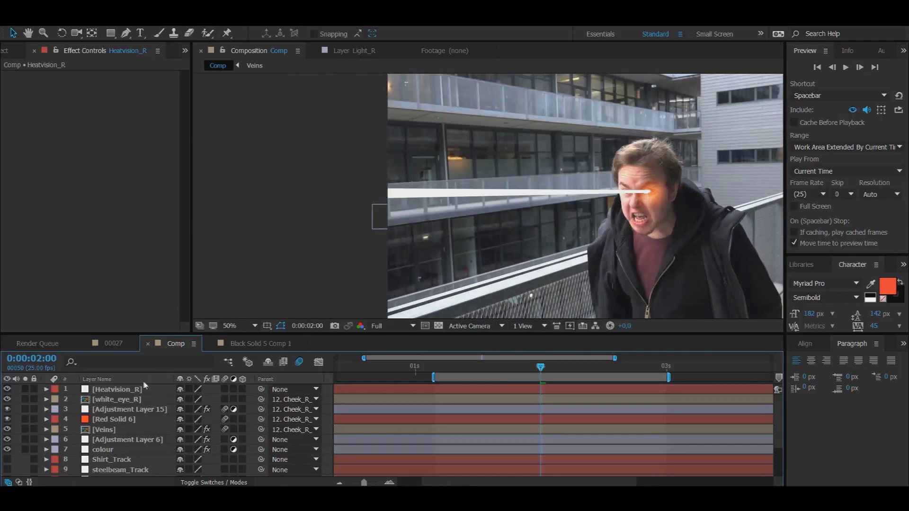
Rotate the Heatvision_R layer slightly to adjust the beam's angle.
left_click_drag(334, 162, 686, 231)
left_click(116, 389)
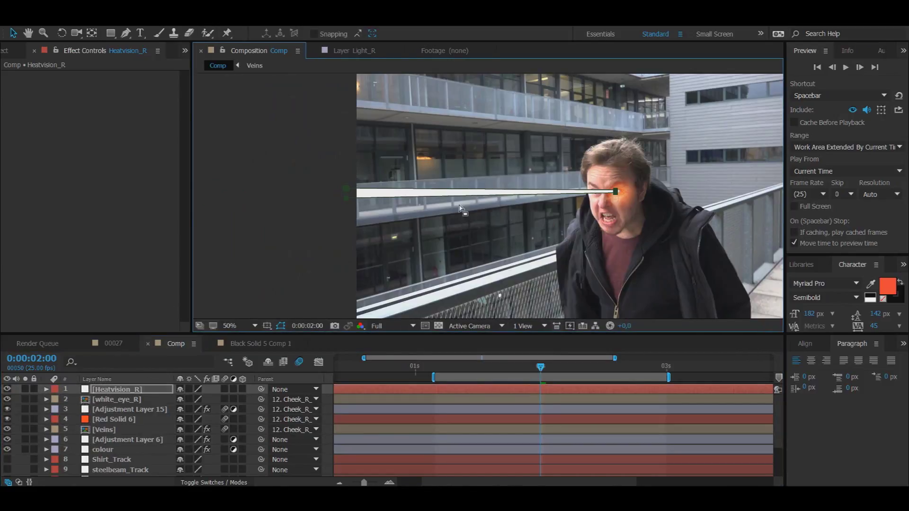
key("w")
left_click(314, 213)
key("v")
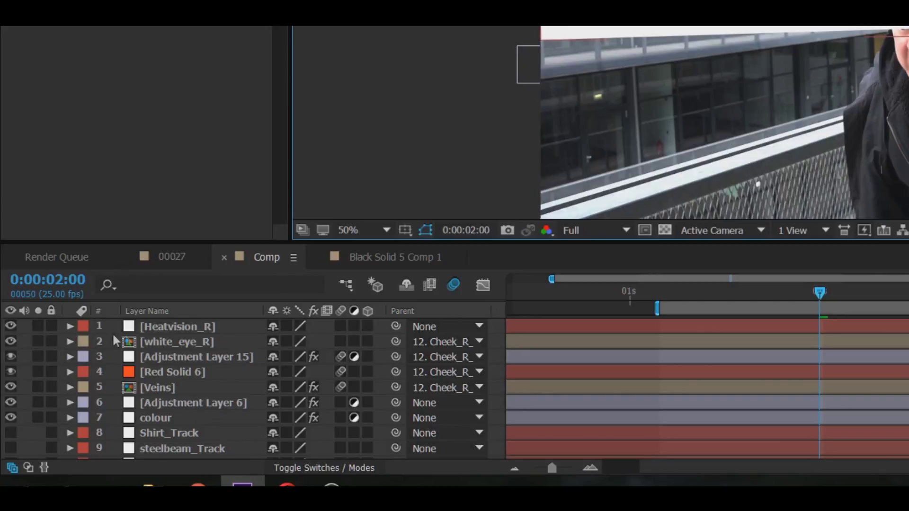
Parent the Heatvision_R layer to Laser_R_Track.
left_click(157, 333)
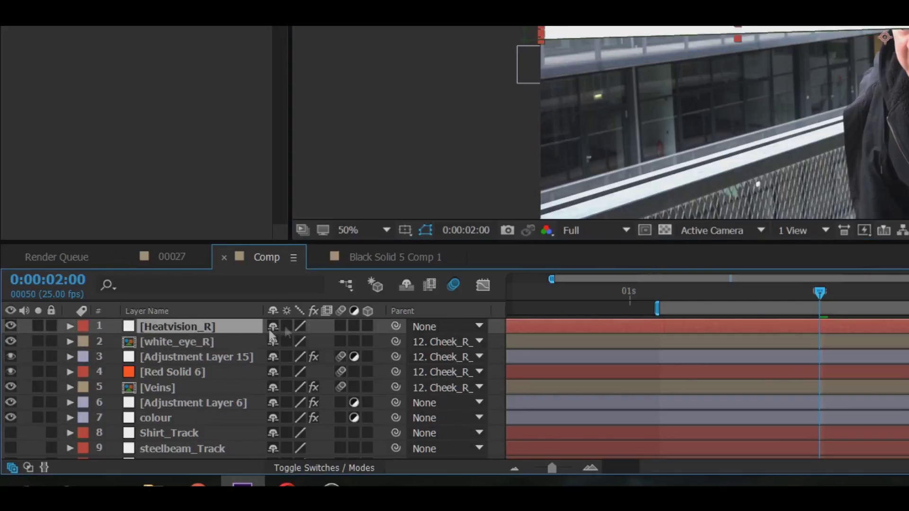
left_click(425, 325)
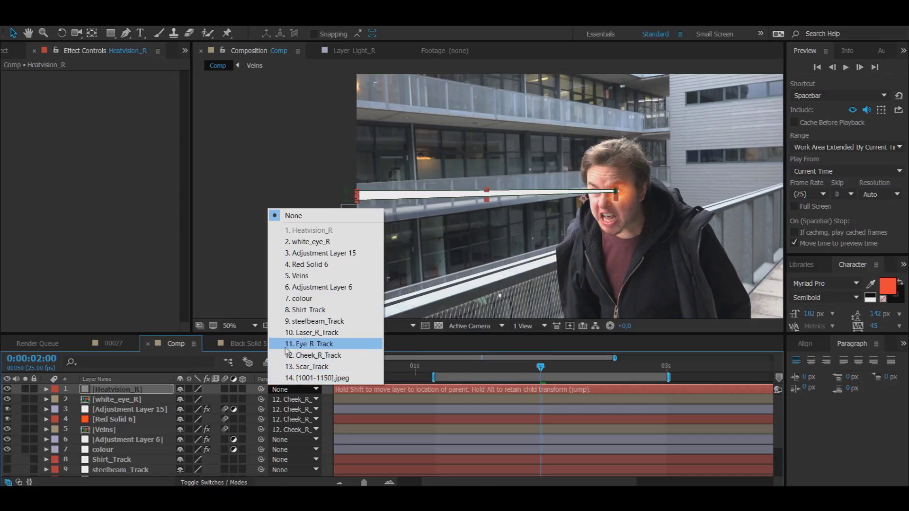
left_click(295, 332)
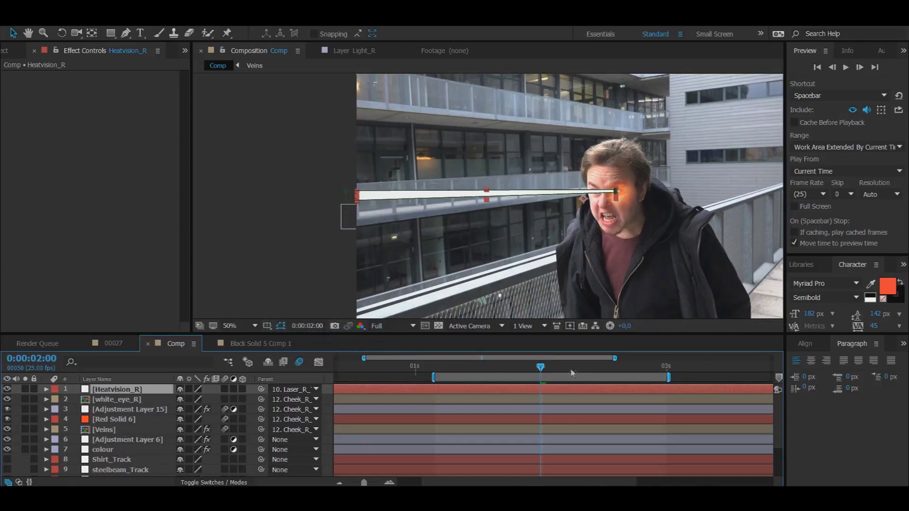
Play forward to 0:00:02:17 and stretch the Heatvision_R layer horizontally so the beam extends past the frame's left edge.
key("space")
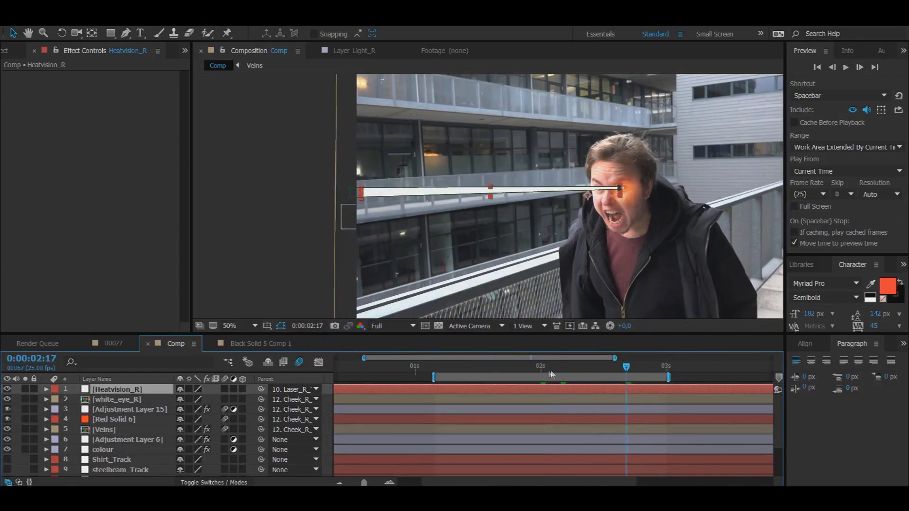
scroll(333, 239, "up", 4)
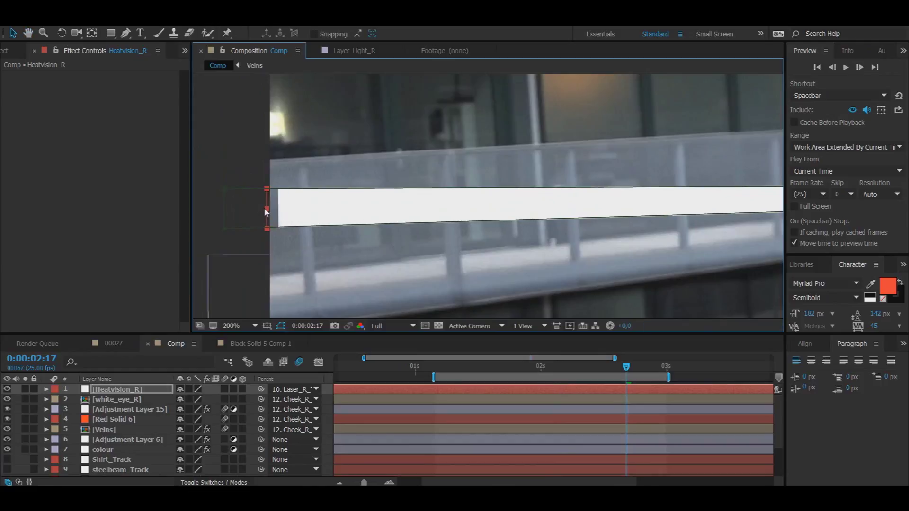
scroll(416, 270, "down", 4)
scroll(416, 270, "down", 1)
mouse_move(498, 254)
left_mouse_down()
mouse_move(433, 251)
mouse_move(506, 261)
left_mouse_up()
scroll(433, 252, "up", 1)
Keyframe Heatvision_R's mask path with the full beam shape at 0:00:01:21 and 0:00:02:00.
left_click(540, 372)
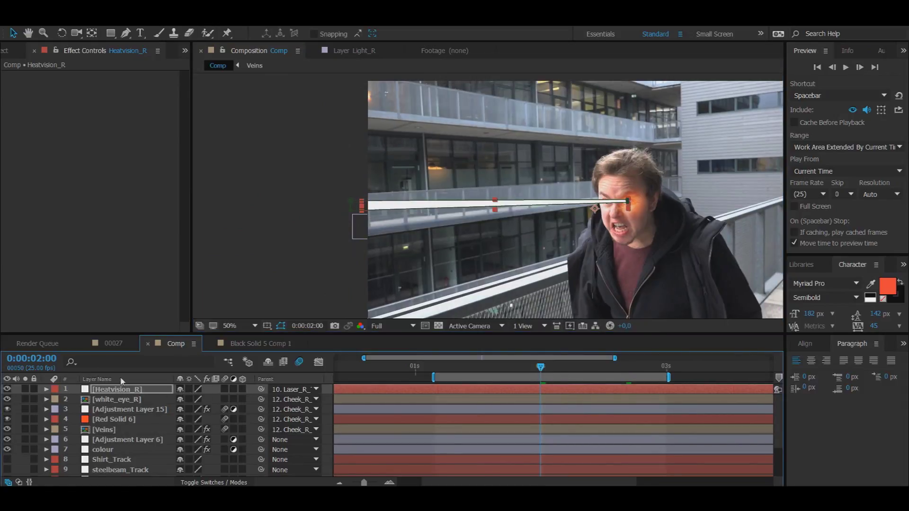
left_click_drag(331, 265, 293, 257)
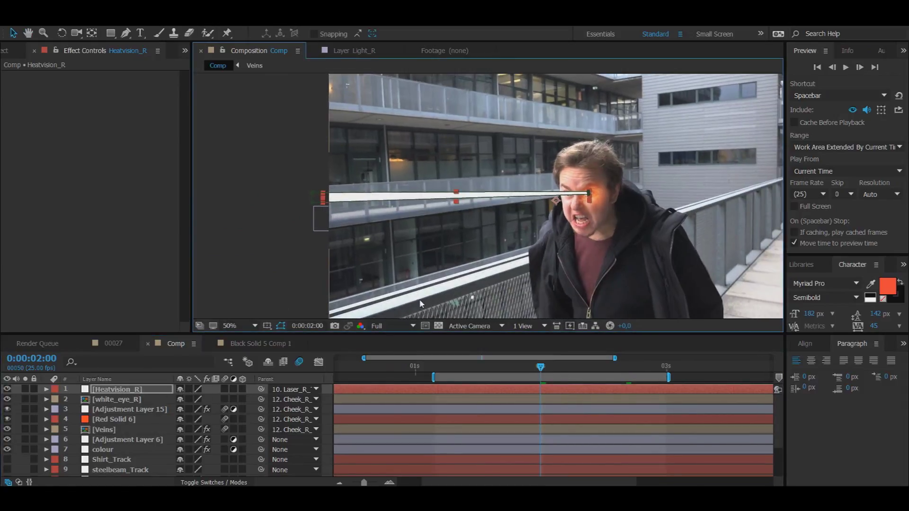
left_click(832, 68)
left_click(832, 67)
left_click(832, 67)
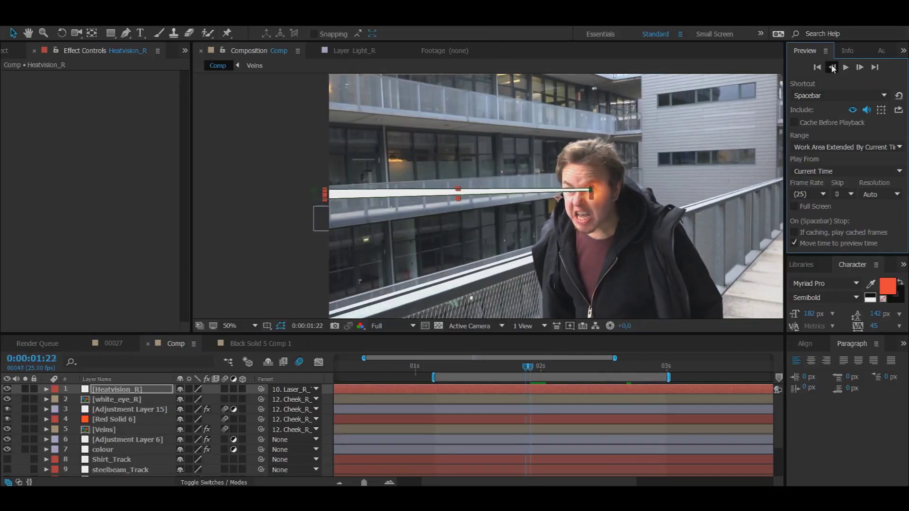
left_click(831, 67)
left_click(124, 395)
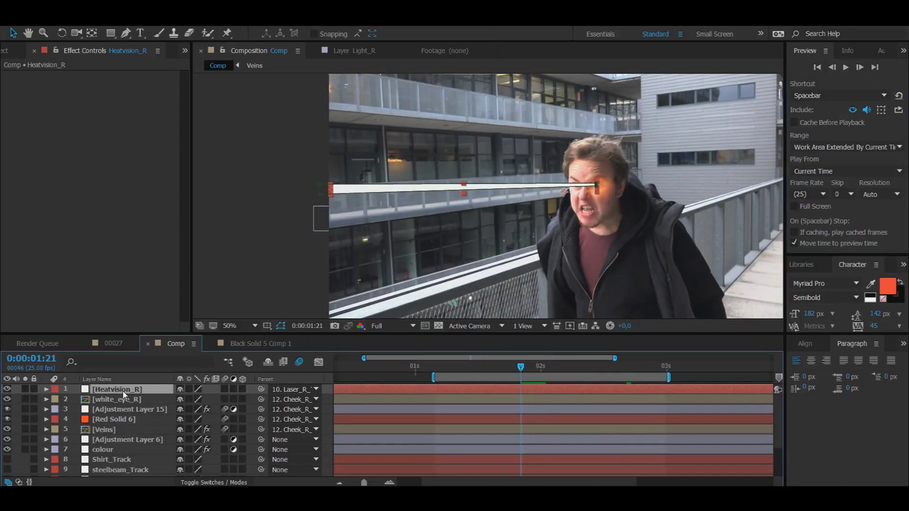
key("m")
left_click(85, 409)
left_click(541, 367)
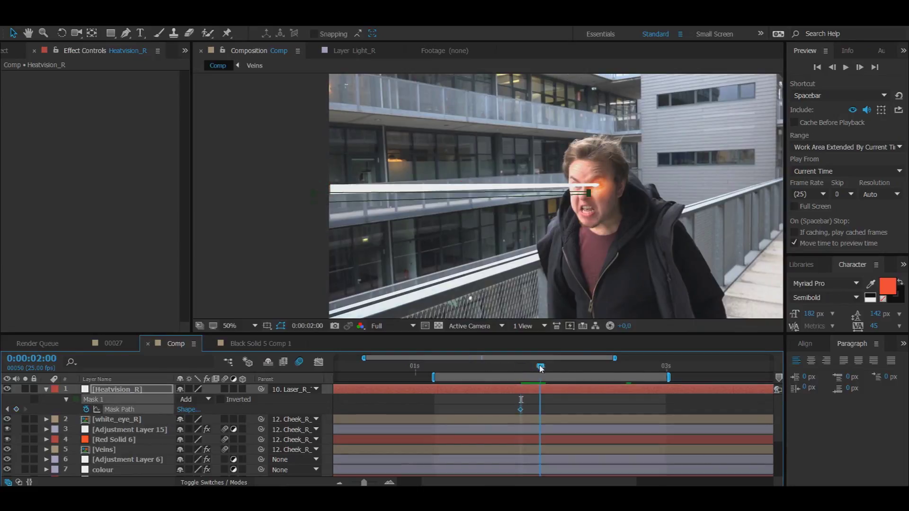
left_click(17, 410)
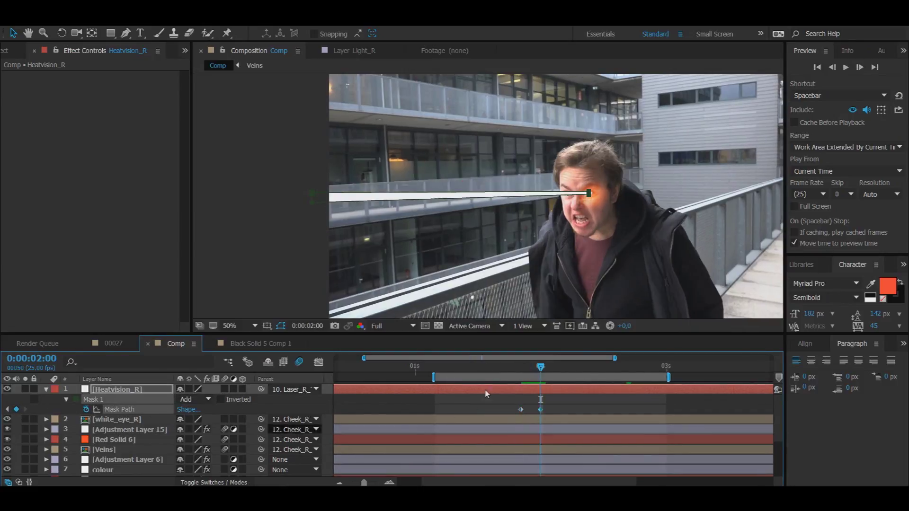
At the 0:00:01:21 keyframe, collapse the beam mask by moving its outer points inside the glowing white eye.
left_click(522, 368)
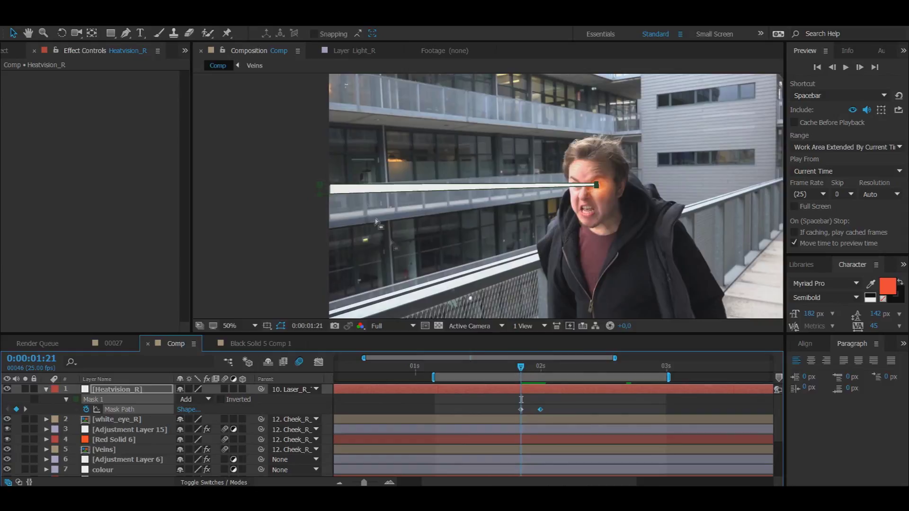
left_click(320, 194)
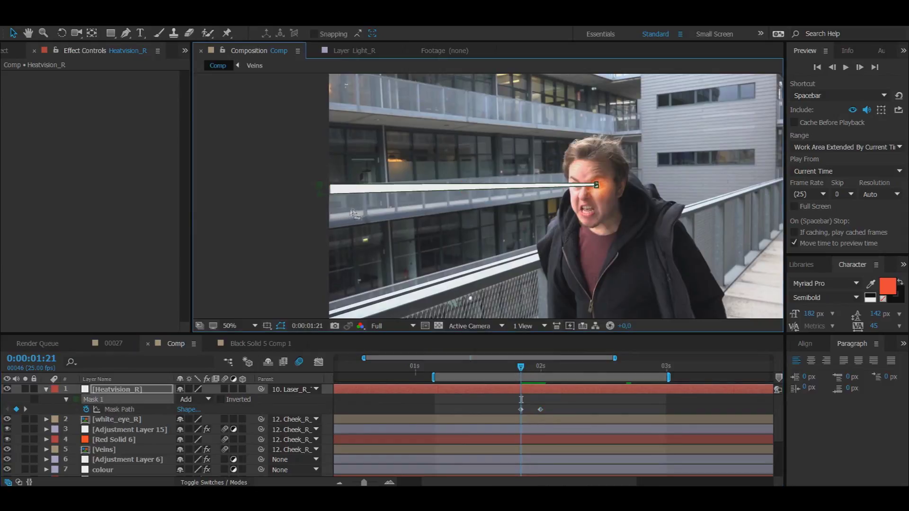
left_click_drag(337, 186, 589, 185)
scroll(589, 188, "up", 6)
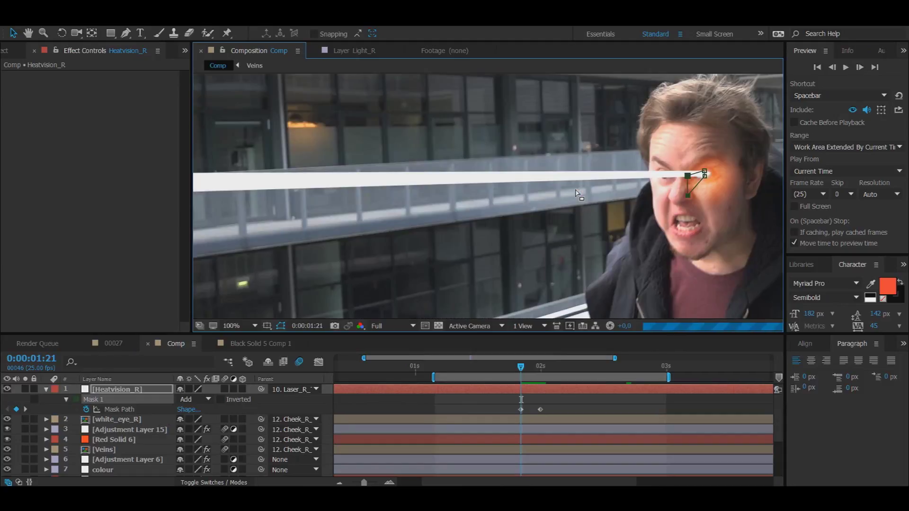
left_click_drag(426, 269, 496, 195)
left_click_drag(493, 185, 488, 182)
left_click_drag(491, 105, 490, 178)
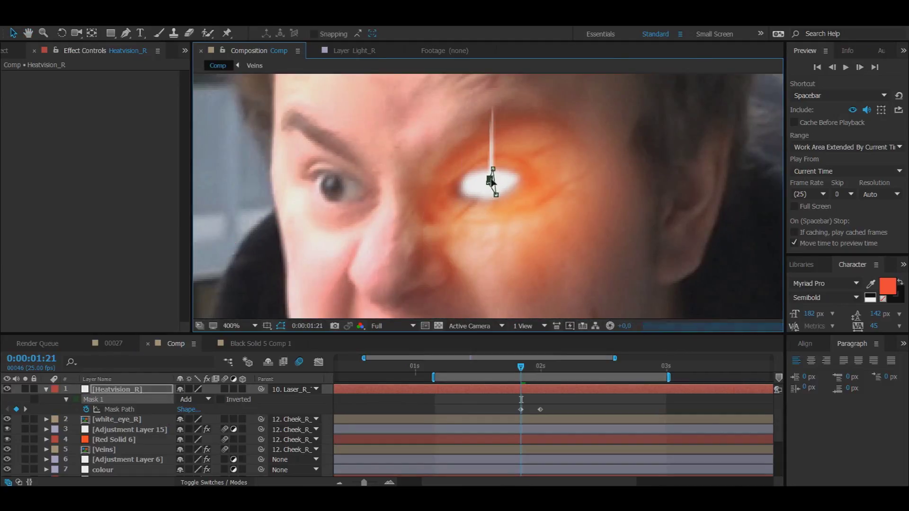
Keyframe Heatvision_R's opacity at 100% on 0:00:01:21 and 0% one frame earlier.
left_click(117, 390)
key("t")
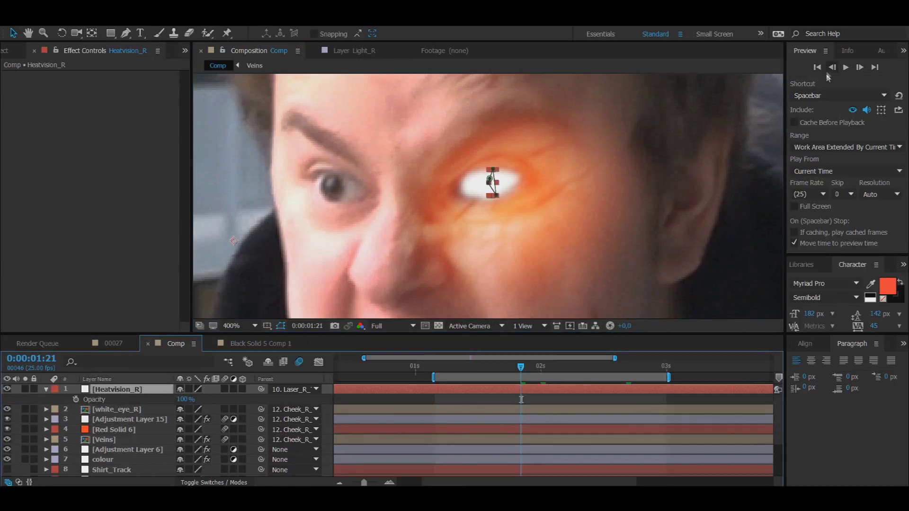
left_click(76, 399)
left_click(832, 67)
left_click_drag(183, 399, 130, 401)
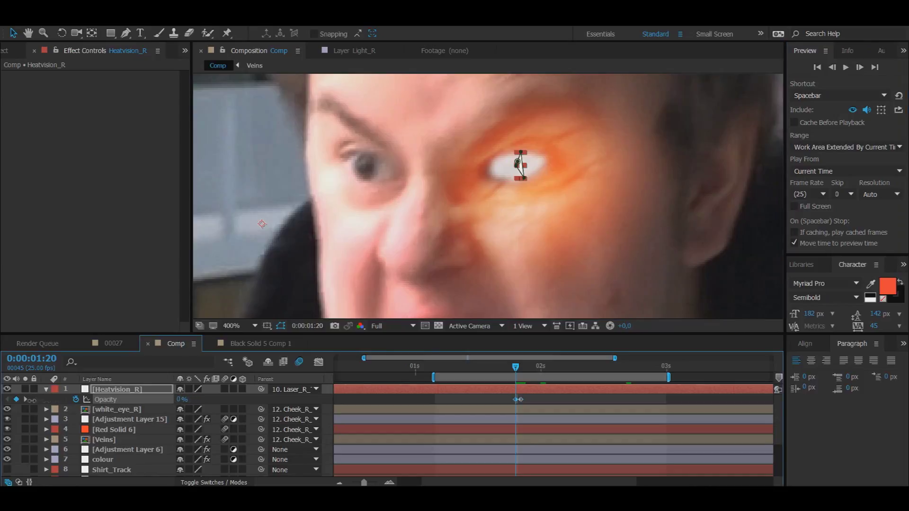
Play back the composition from 0:00:01:17 to check how the heat-vision beam shoots out of the eye.
scroll(402, 251, "down", 2)
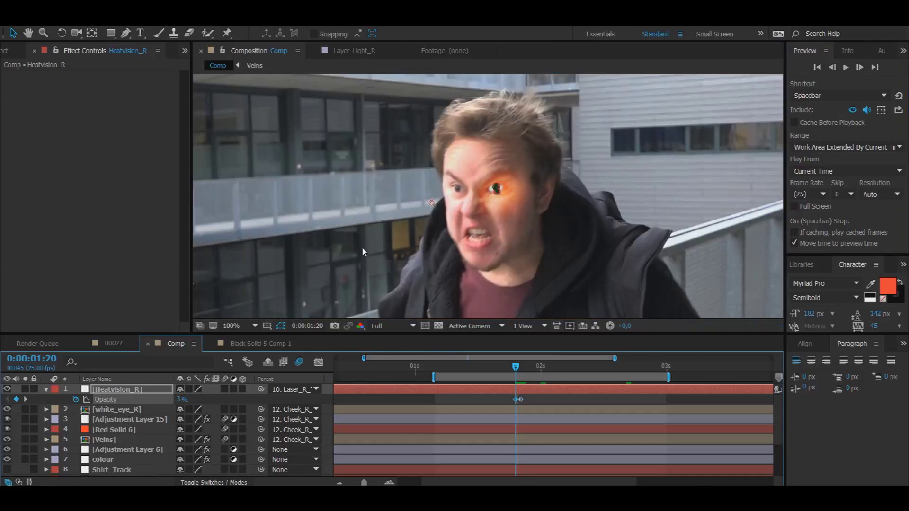
scroll(363, 251, "down", 1)
left_click_drag(363, 252, 420, 248)
left_click(500, 344)
left_click_drag(451, 276, 531, 265)
scroll(488, 281, "up", 1)
left_click(502, 368)
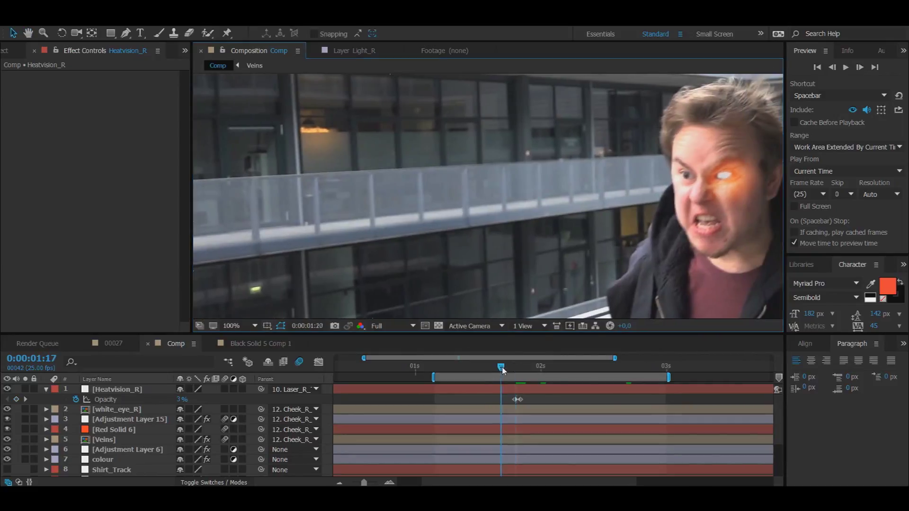
key("space")
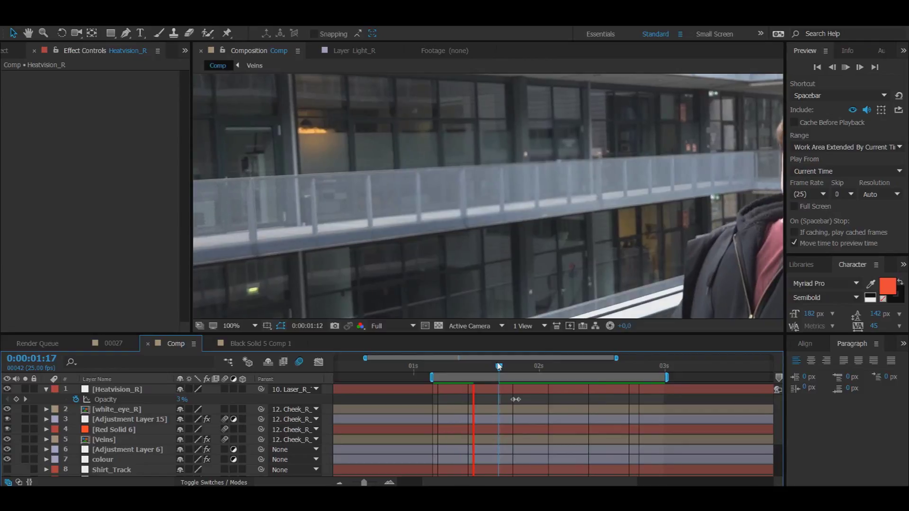
scroll(456, 257, "down", 2)
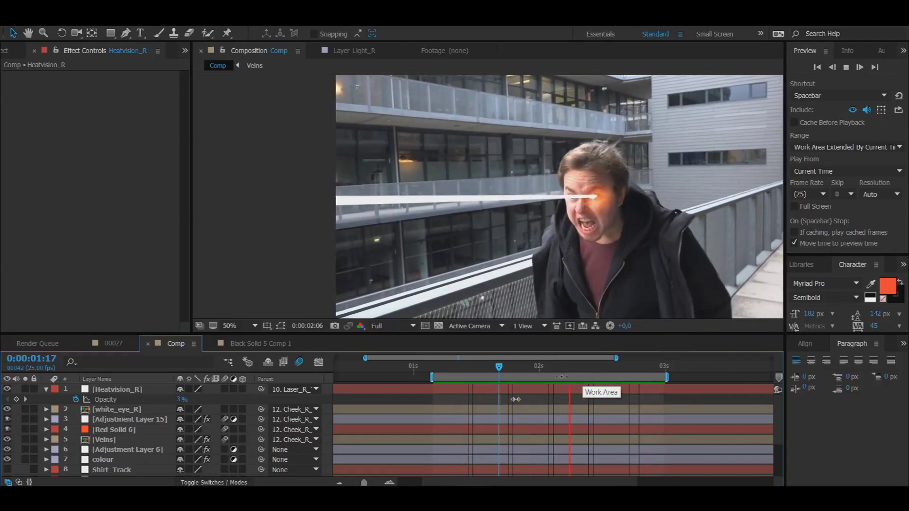
left_click(519, 367)
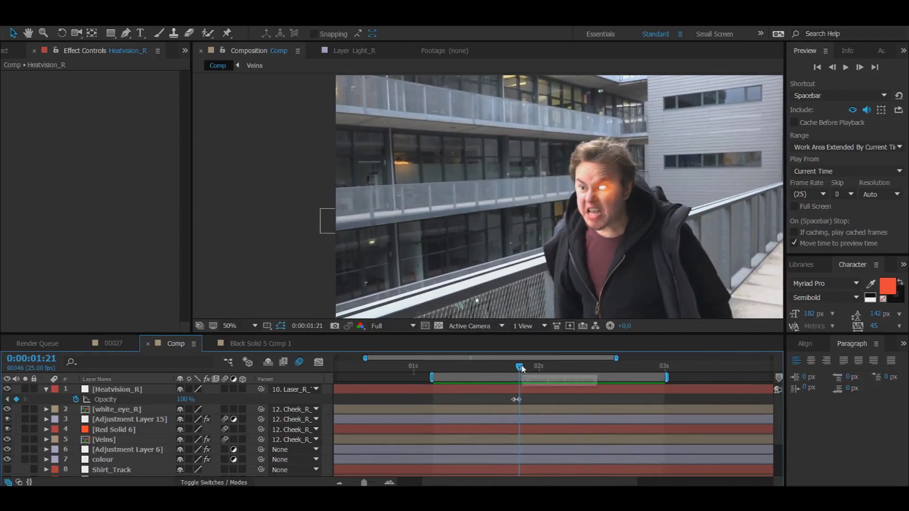
At 0:00:02:00, set Heatvision_R's mask feather to 3 pixels.
left_click(538, 367)
scroll(470, 235, "up", 2)
left_click_drag(471, 231, 509, 235)
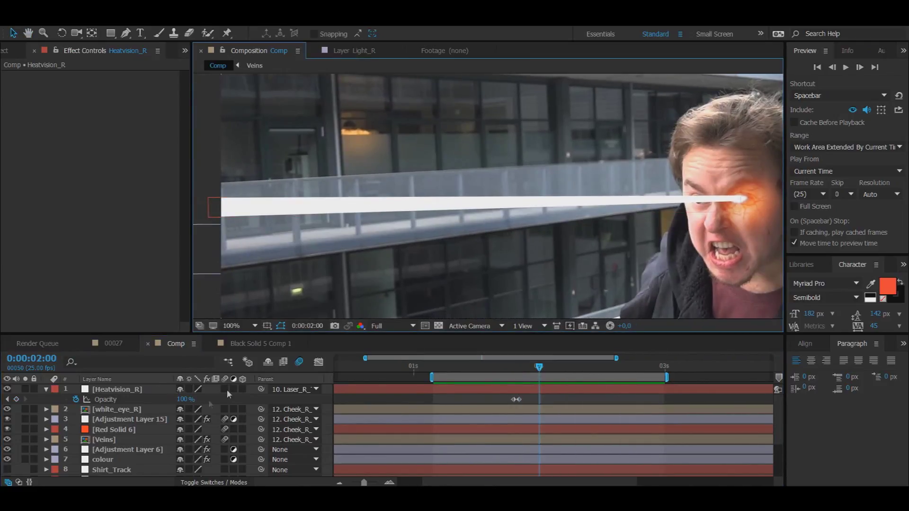
left_click(156, 387)
key("f")
left_click(194, 408)
type("3")
key("Return")
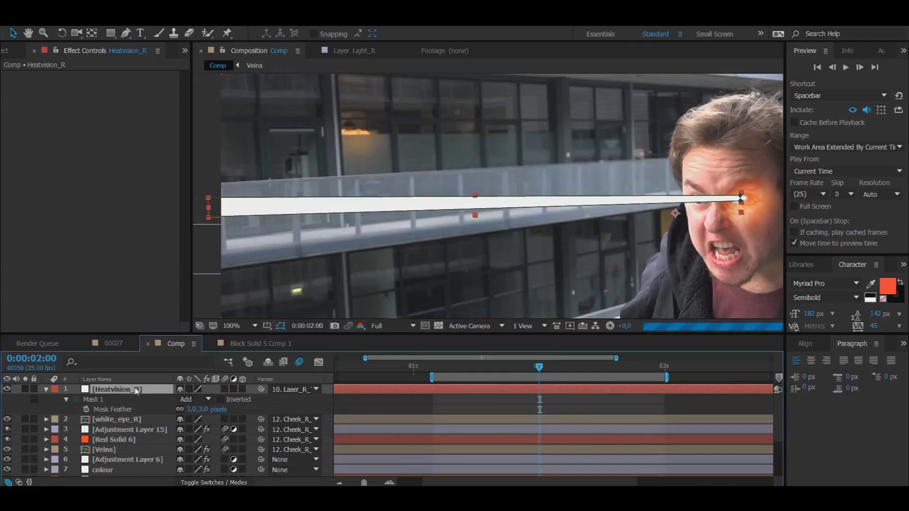
Collapse the Heatvision_R layer and duplicate it three times.
left_click(47, 389)
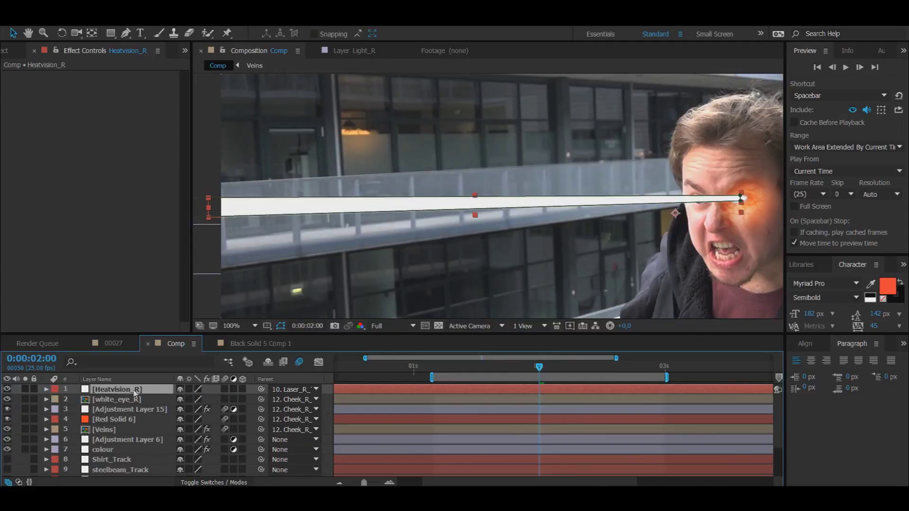
key("ctrl+d")
key("ctrl+d")
key("ctrl+d")
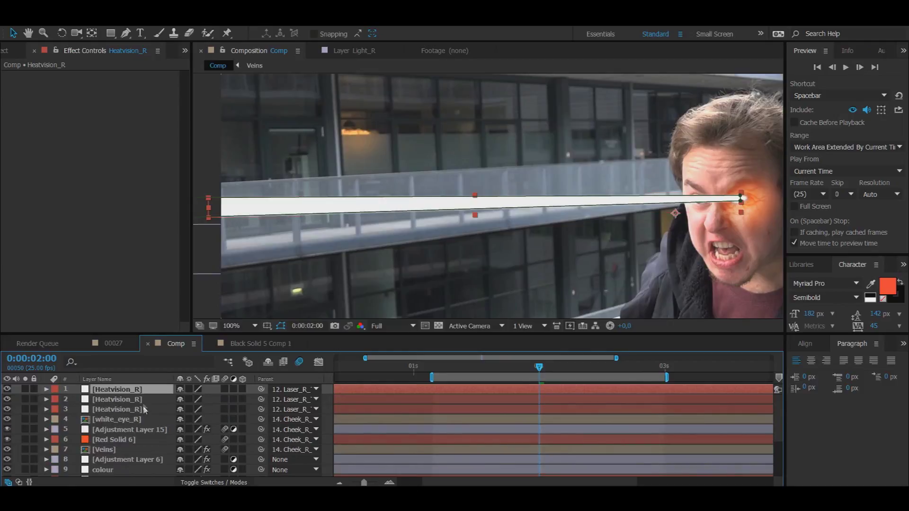
left_click(142, 420)
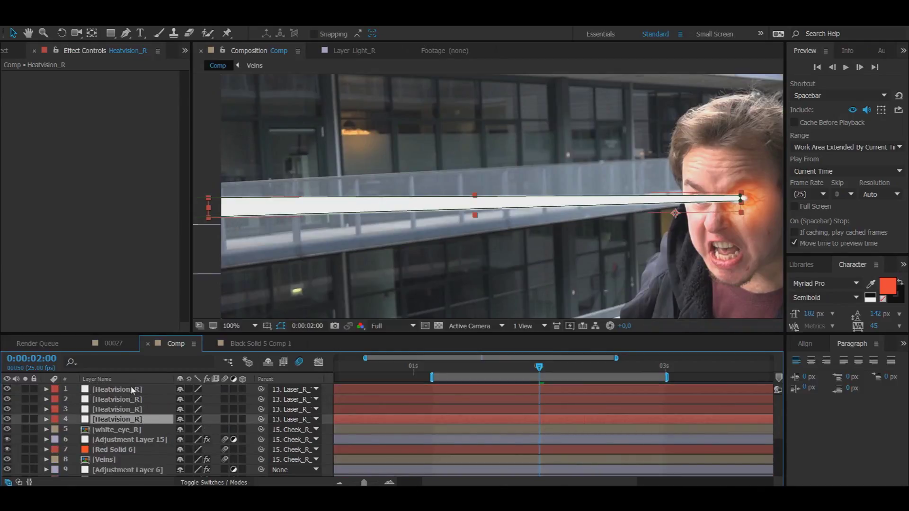
Set the mask feather to 12 pixels on the third Heatvision_R layer and 30 pixels on the second.
left_click(145, 410)
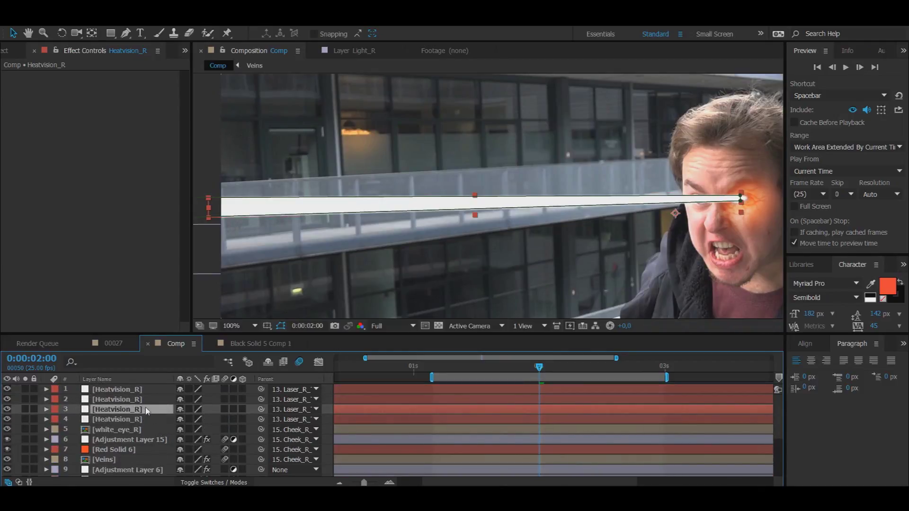
key("f")
left_click(189, 430)
type("12")
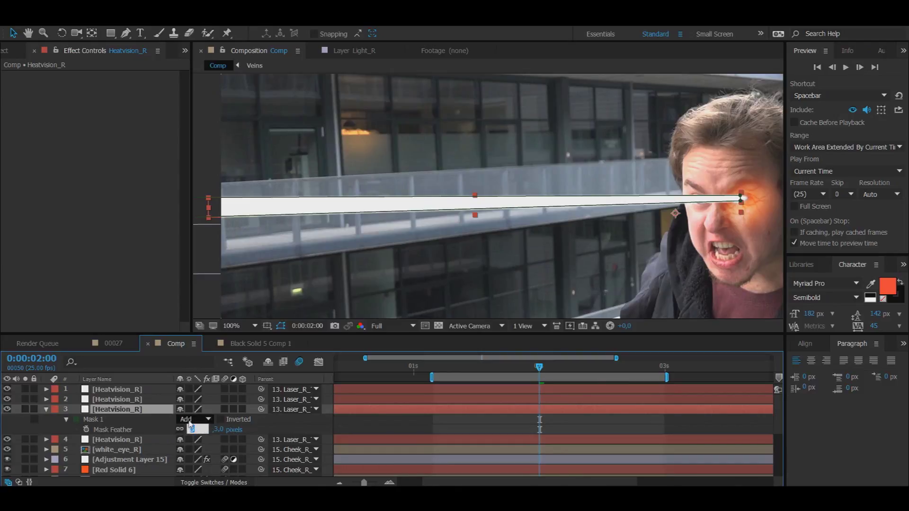
left_click(131, 400)
key("f")
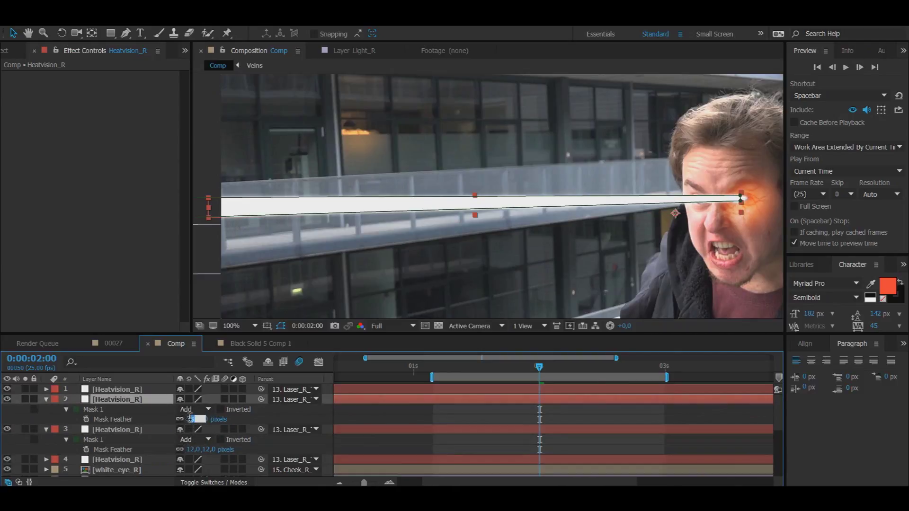
type("30")
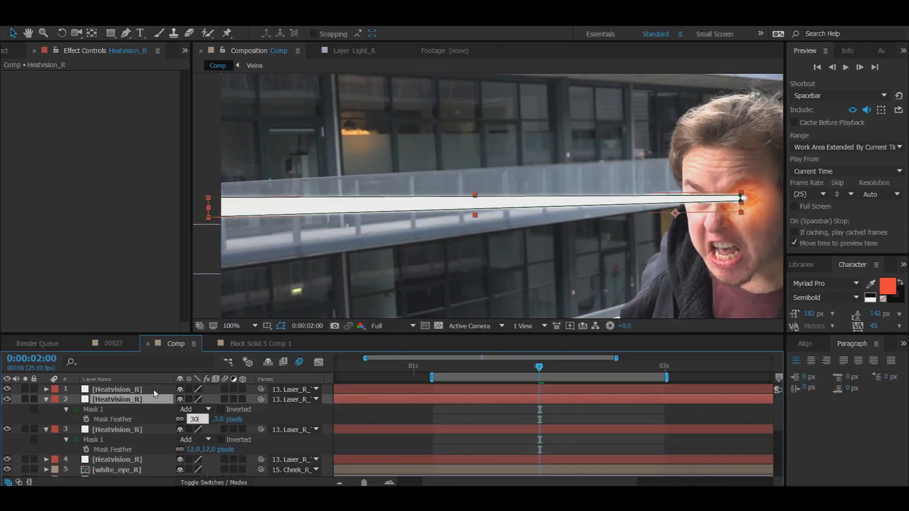
Set the topmost Heatvision_R layer's mask feather to 60 pixels and collapse the expanded beam layers.
left_click(154, 391)
key("f")
left_click(191, 408)
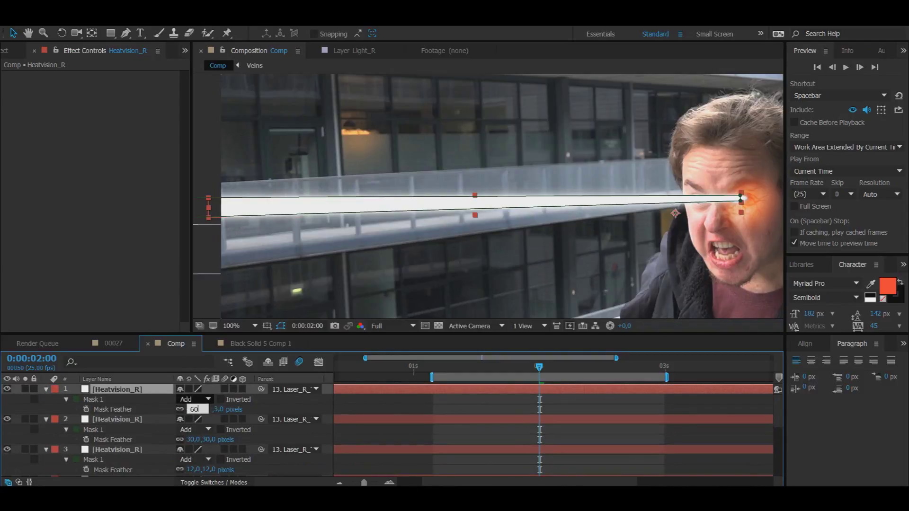
key("Return")
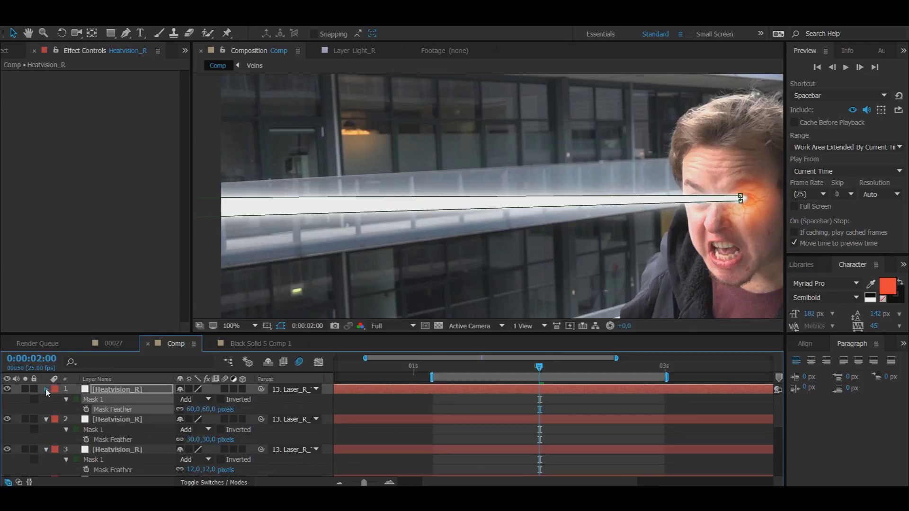
left_click(46, 390)
left_click(46, 400)
left_click(46, 409)
Check the feathered beam at 0:00:02:05 and 0:00:02:21, return to 0:00:02:00 and save the project.
scroll(378, 244, "down", 4)
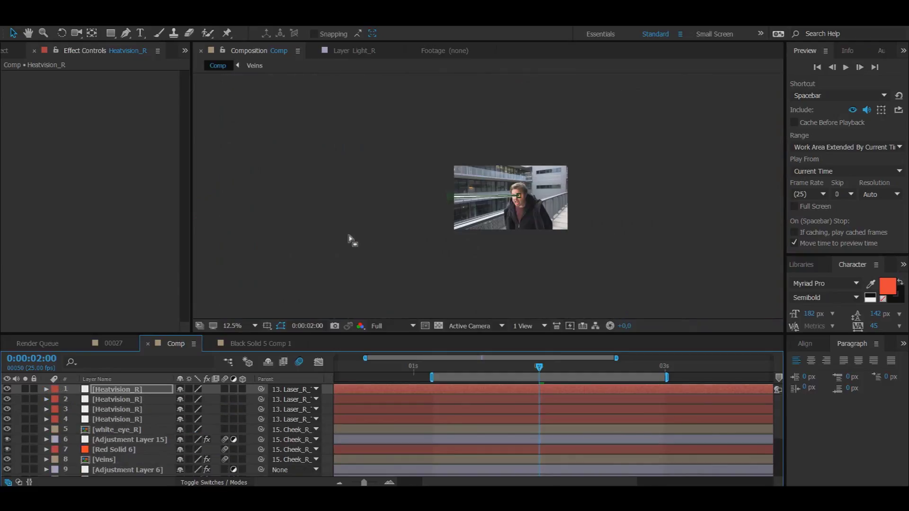
scroll(351, 241, "up", 4)
left_click(318, 228)
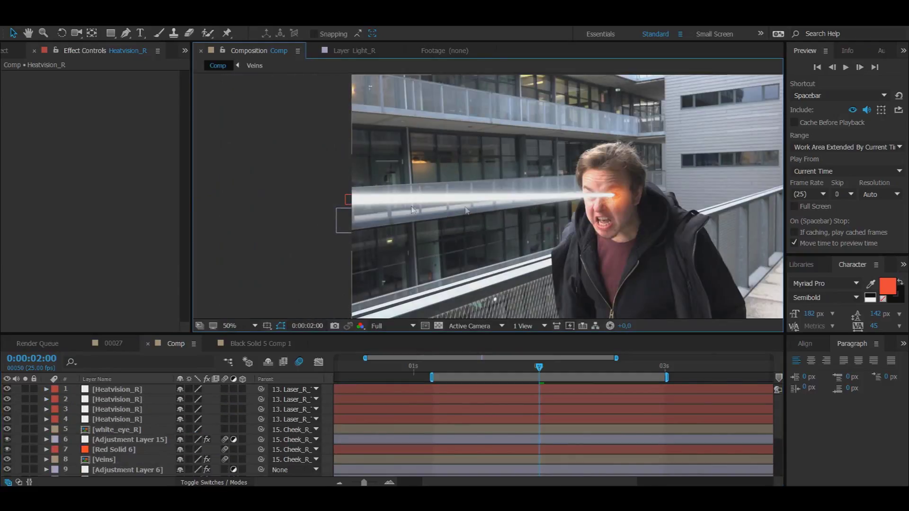
left_click(564, 367)
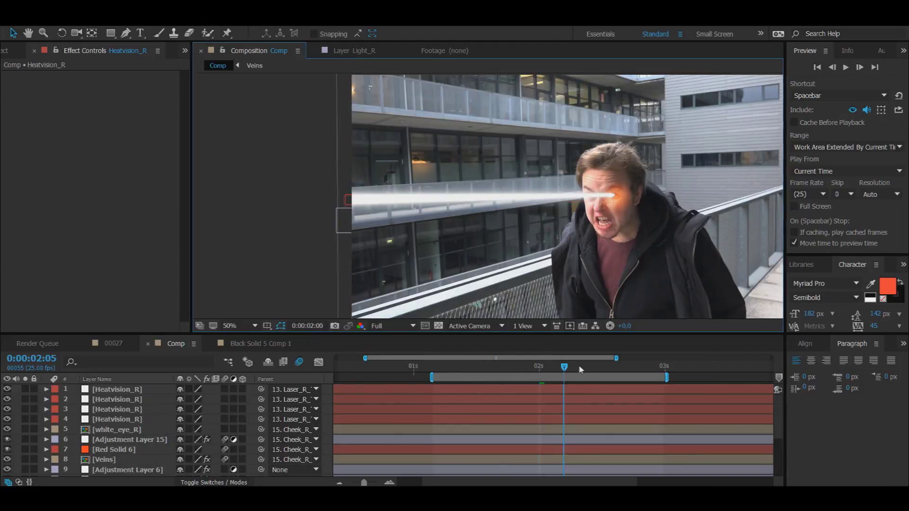
left_click(645, 367)
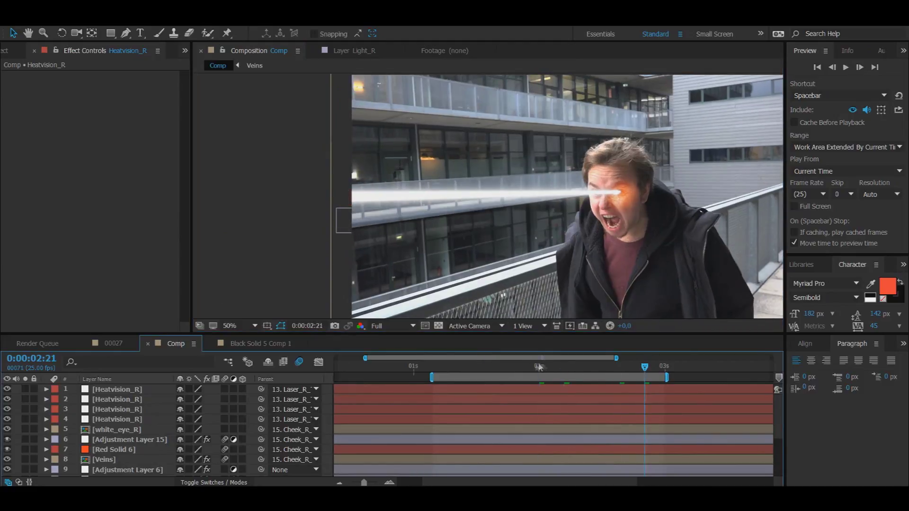
left_click(539, 367)
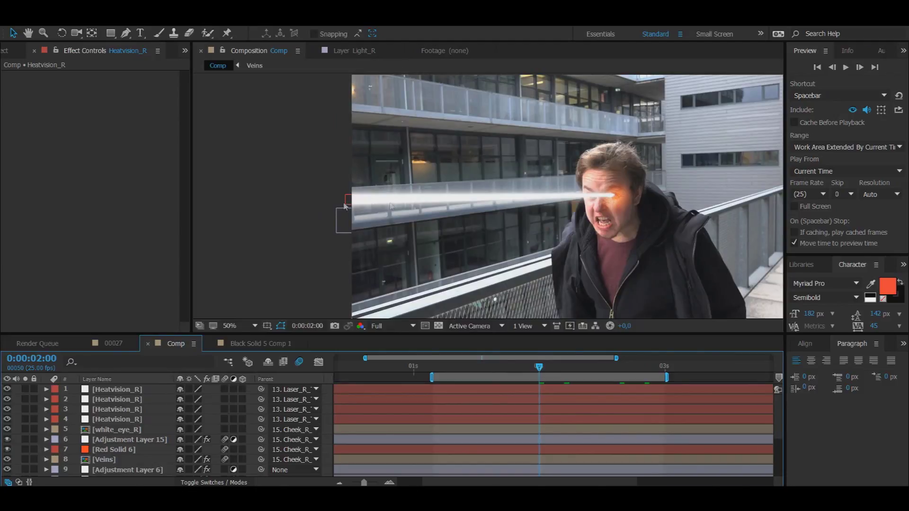
left_click(7, 21)
left_click(24, 118)
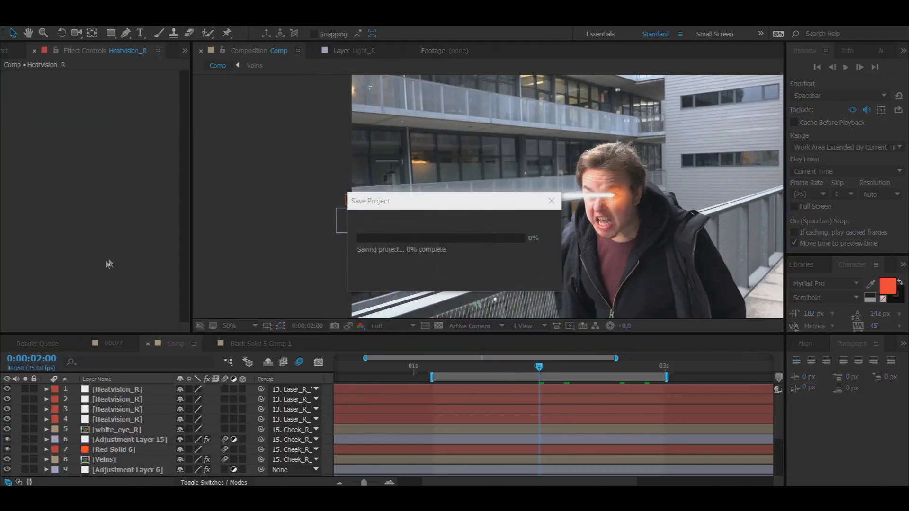
From composition 00027, open R_feather, copy the VC Color Vibrance effect from its third White Solid 2 layer, and return to Comp.
left_click(114, 344)
scroll(145, 419, "down", 5)
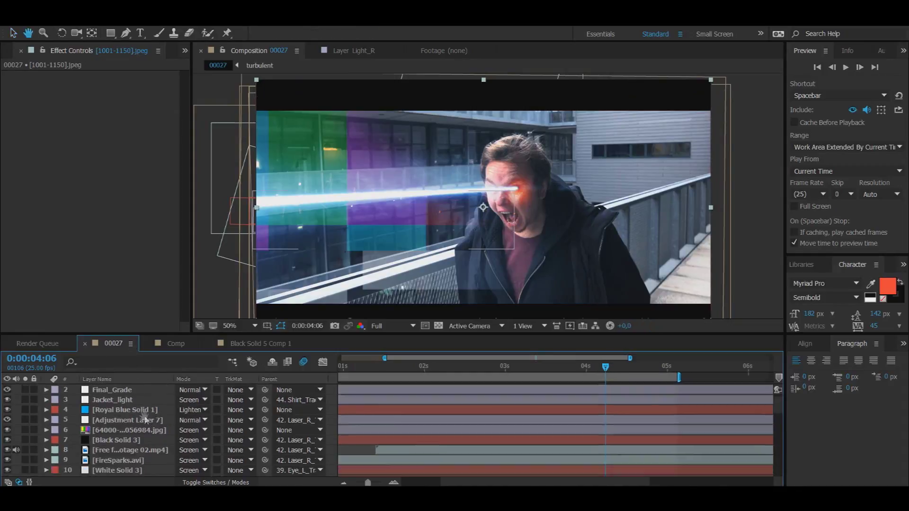
left_click(144, 457)
scroll(132, 426, "up", 3)
scroll(128, 416, "down", 3)
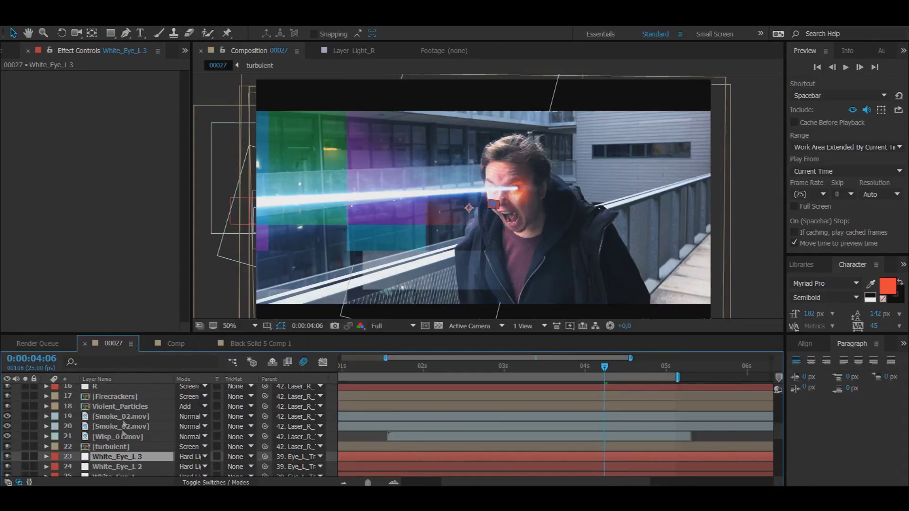
scroll(123, 424, "up", 4)
double_click(100, 429)
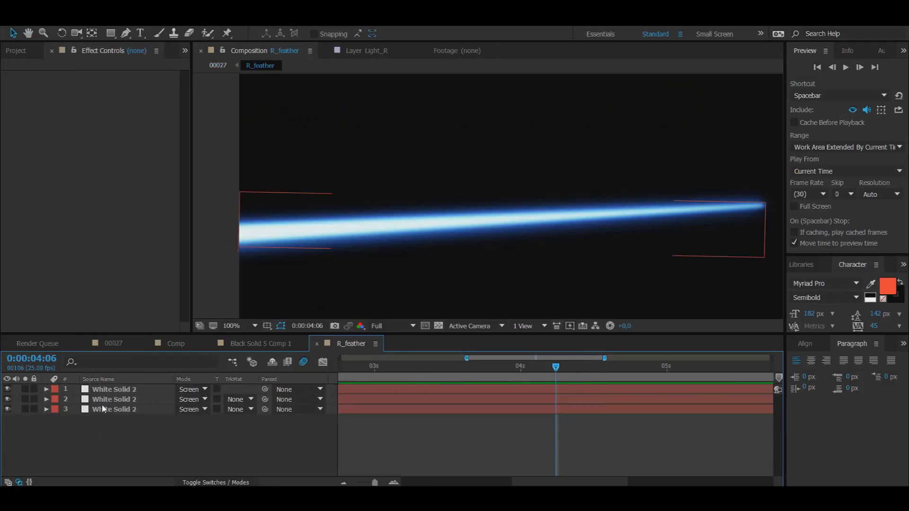
left_click(103, 409)
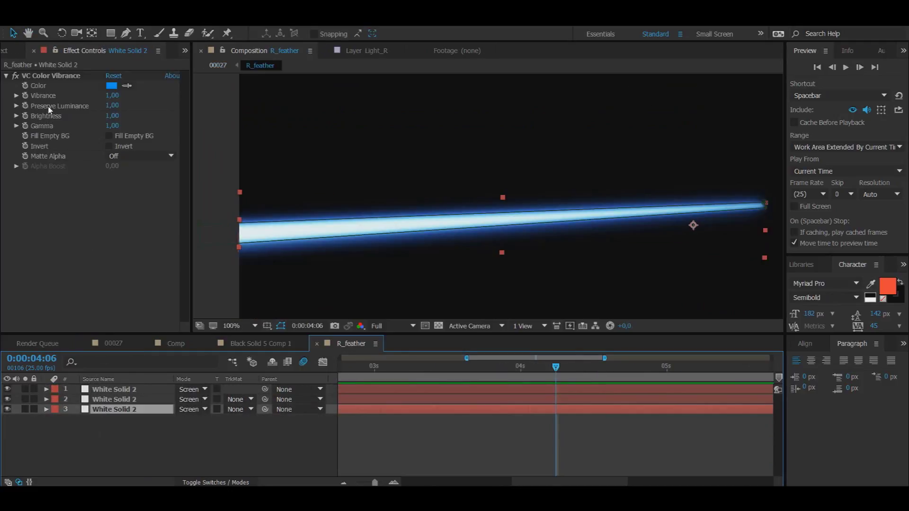
left_click(45, 88)
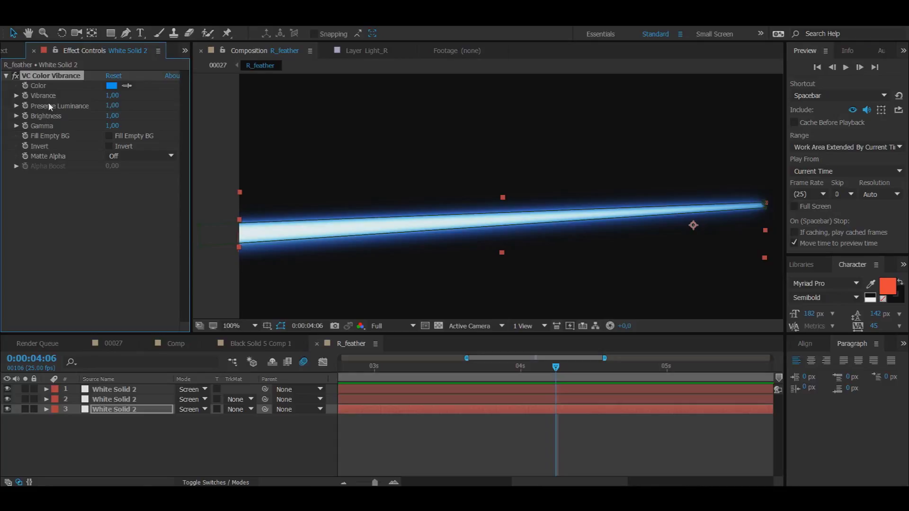
left_click(178, 342)
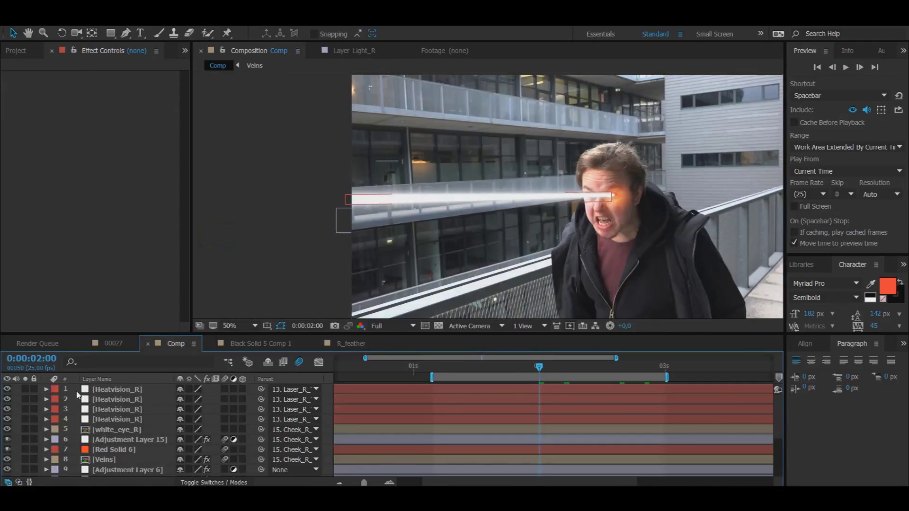
left_click_drag(78, 395, 96, 408)
right_click(97, 407)
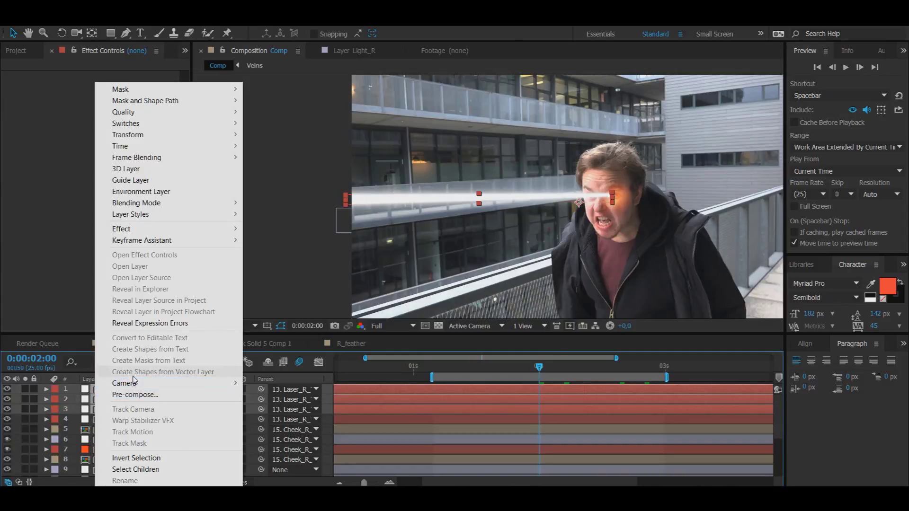
left_click(87, 406)
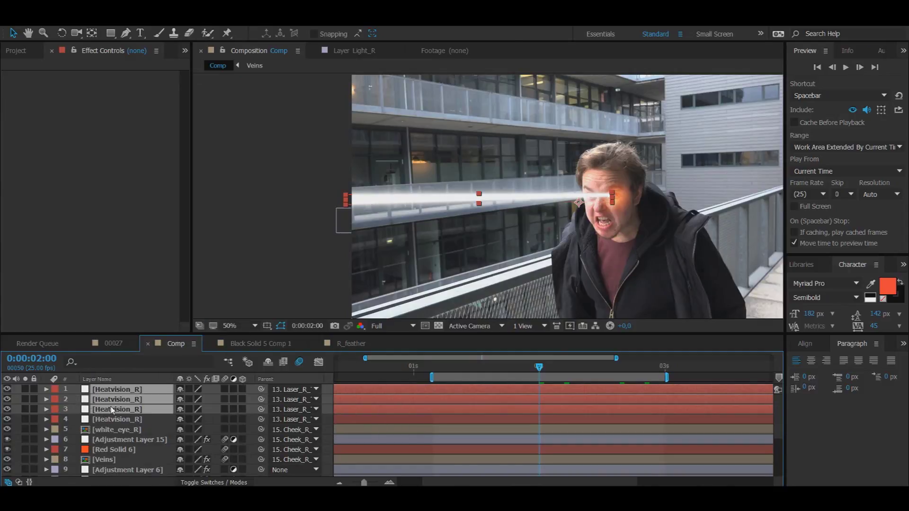
Paste the blue VC Color Vibrance effect onto each of the top three Heatvision_R layers, leaving the fourth white.
left_click(110, 407)
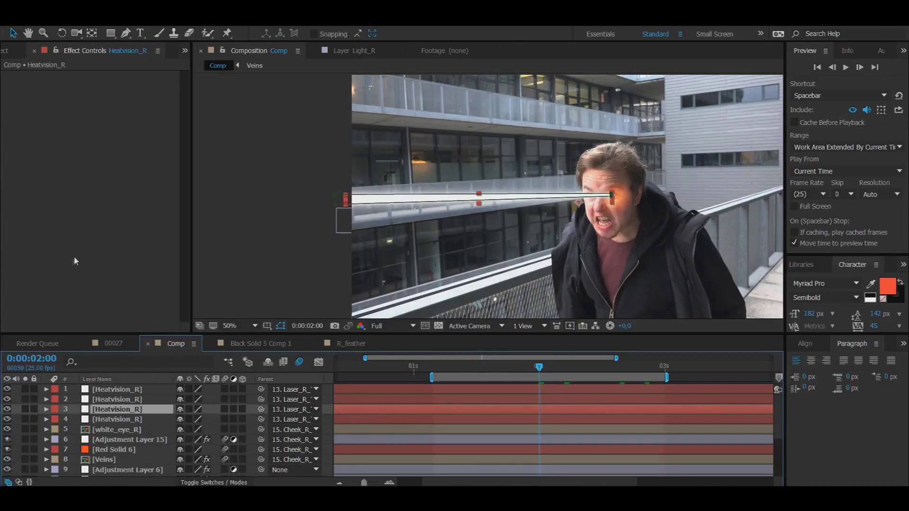
key("ctrl+v")
left_click(118, 399)
key("ctrl+v")
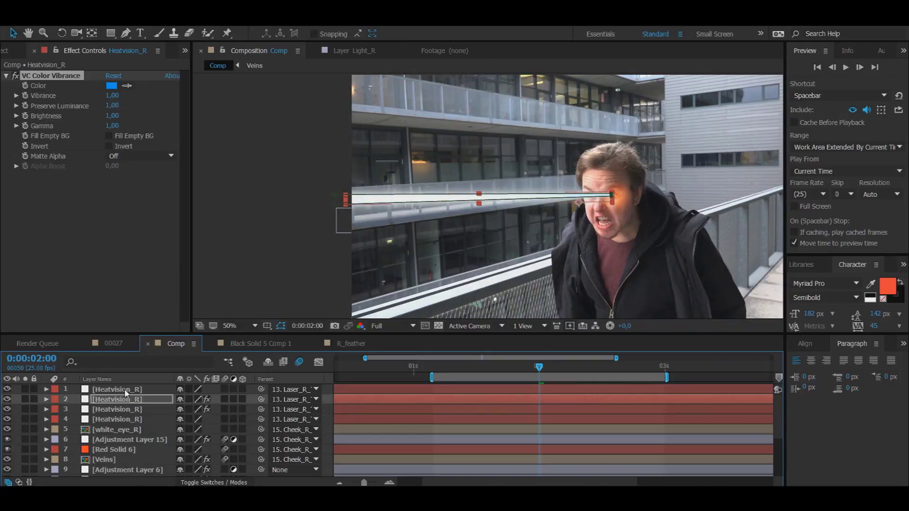
left_click(126, 389)
key("ctrl+v")
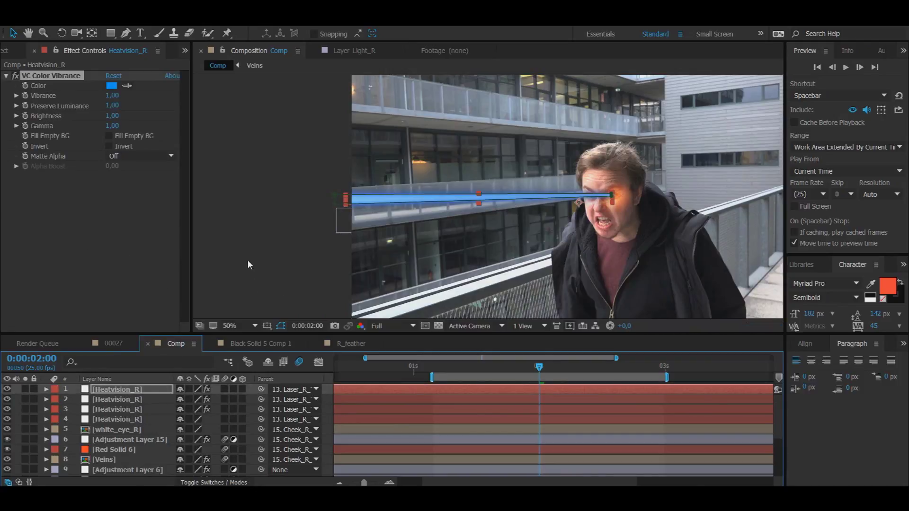
left_click(248, 260)
Set the blending mode of the top three Heatvision_R layers to Screen.
left_click(213, 482)
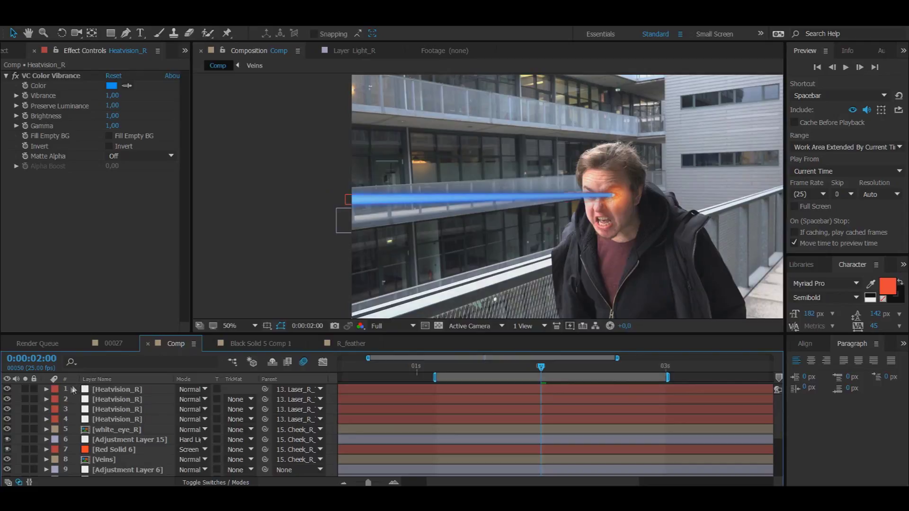
left_click(76, 389)
left_click(99, 400, "ctrl")
left_click(119, 409, "ctrl")
left_click(204, 389)
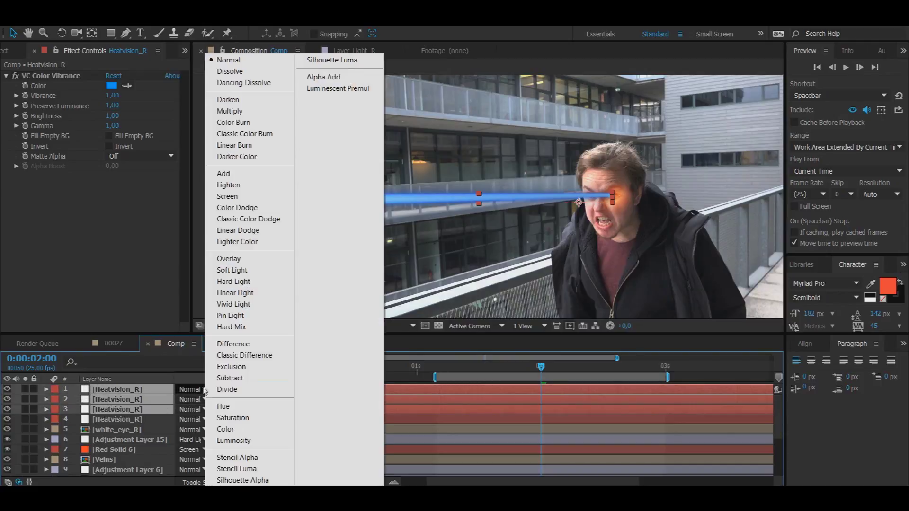
left_click(232, 196)
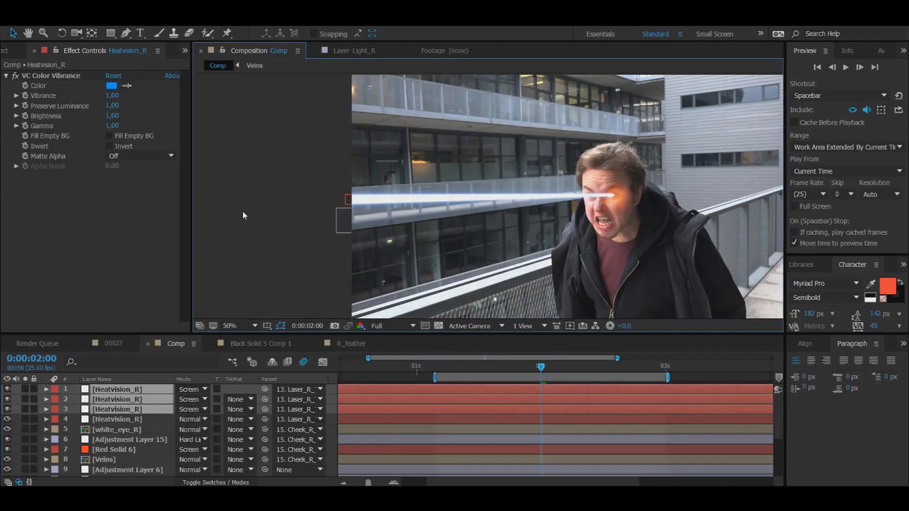
left_click(242, 212)
Try to pre-compose the top three Heatvision_R layers as Heatvision_Feather_R while they are still parented.
left_click_drag(70, 389, 114, 410)
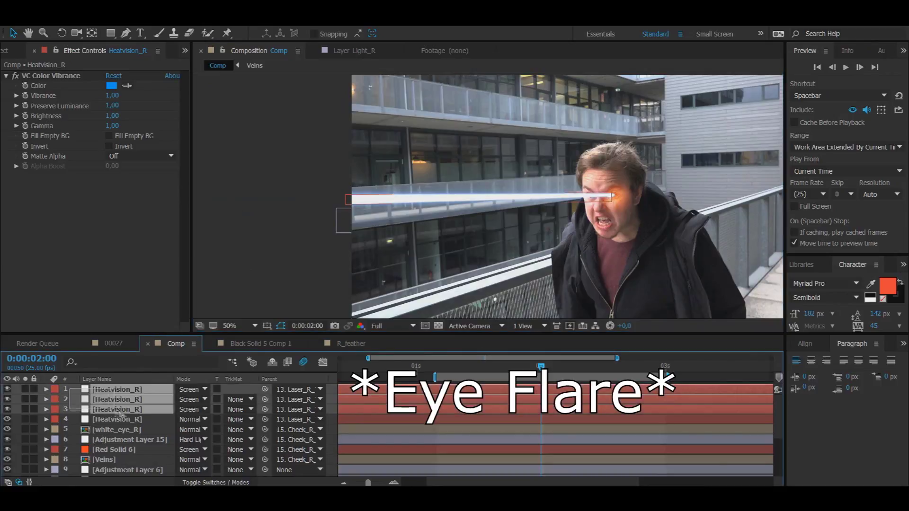
right_click(140, 409)
left_click(180, 405)
type("Heatvision_Feather_R")
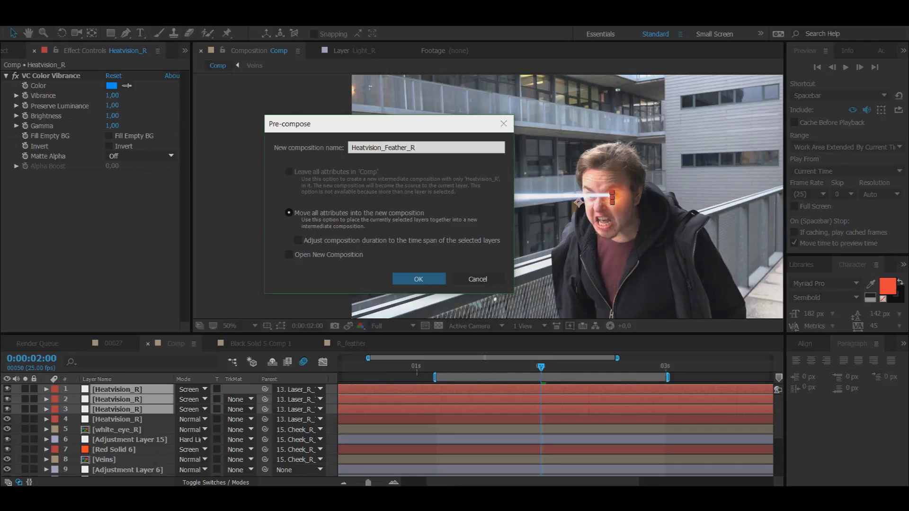
key("Return")
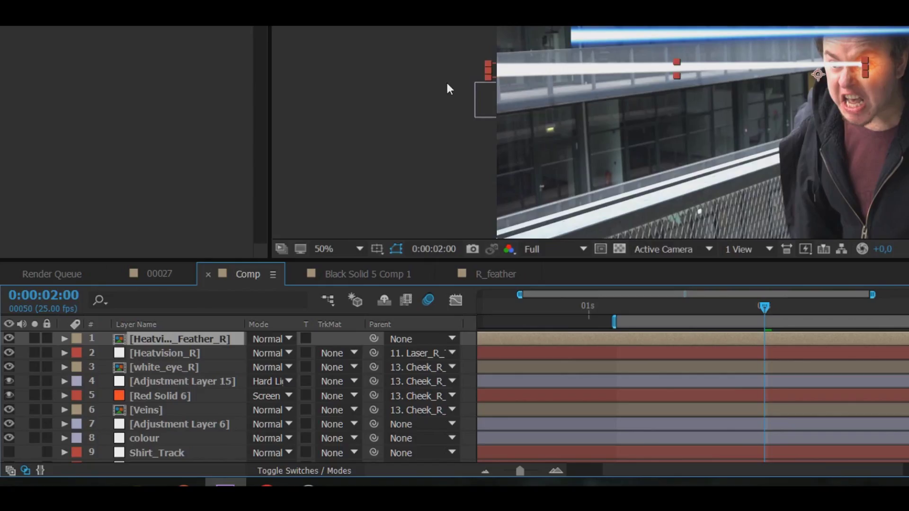
Set the parent of the top three Heatvision_R layers to None and pre-compose them as heatvision_Feather_R with all attributes moved.
left_click(420, 337)
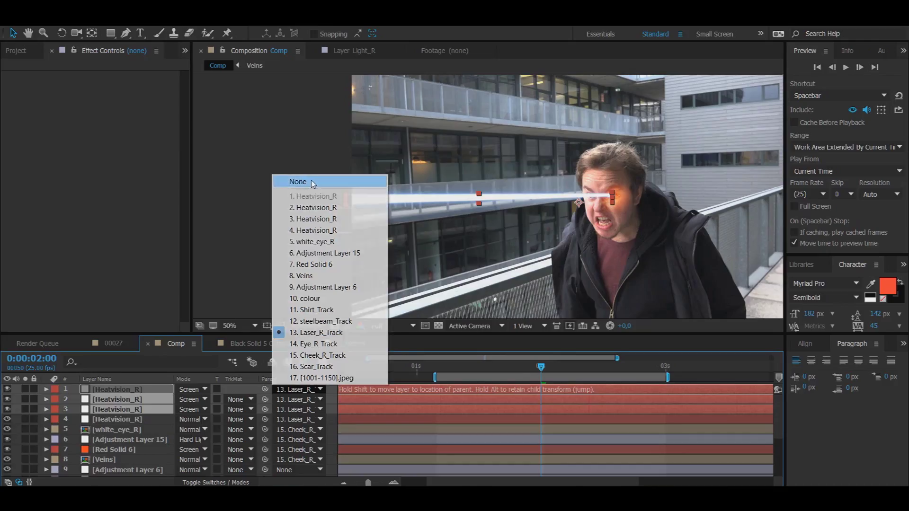
left_click(298, 182)
right_click(121, 393)
left_click(154, 395)
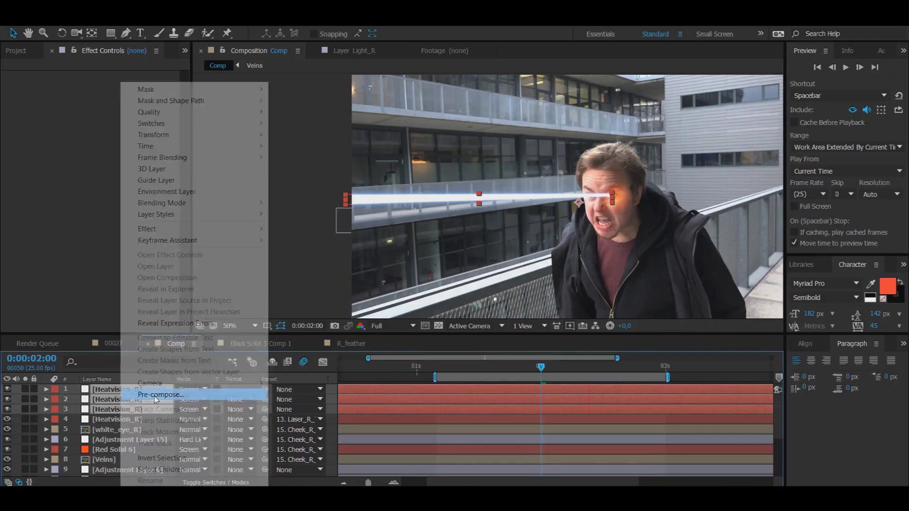
type("heatvision")
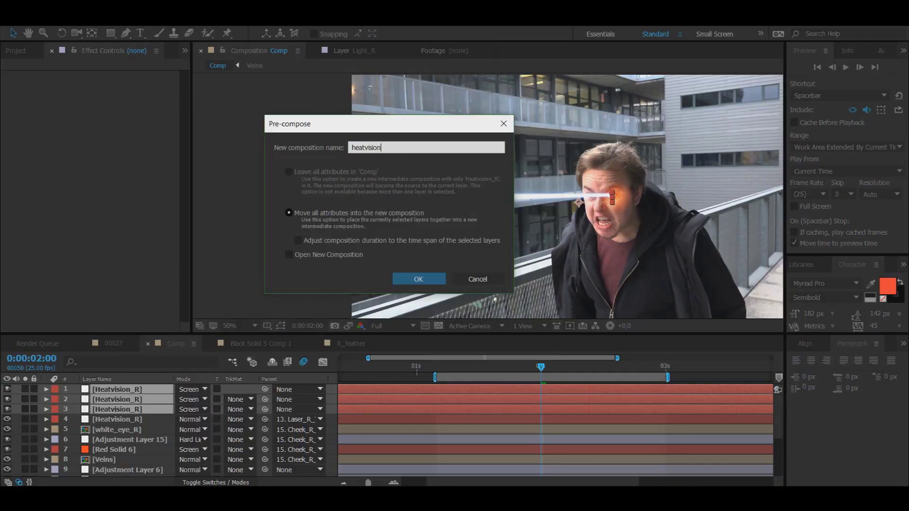
type("_Feather_R")
key("Return")
Parent the heatvision_Feather_R layer to Laser_R_Track and set its blending mode to Screen.
left_click(298, 388)
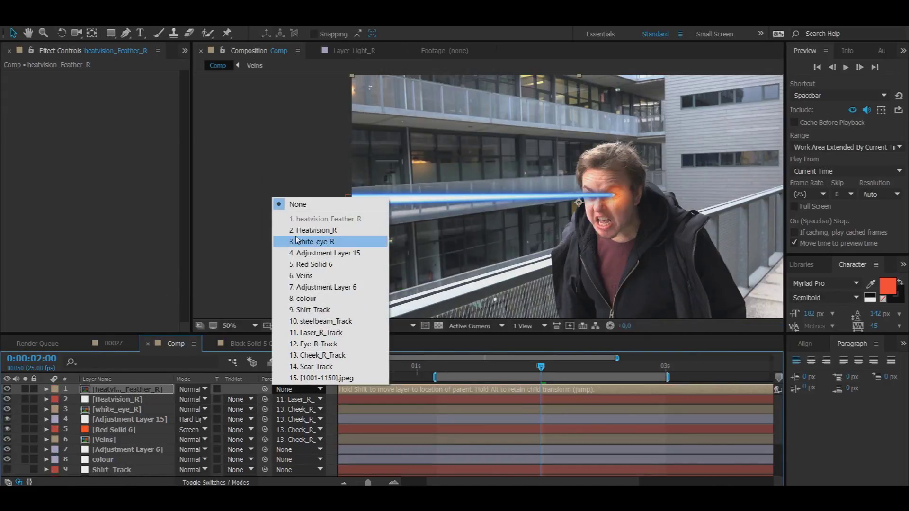
left_click(301, 333)
left_click(199, 388)
left_click(221, 195)
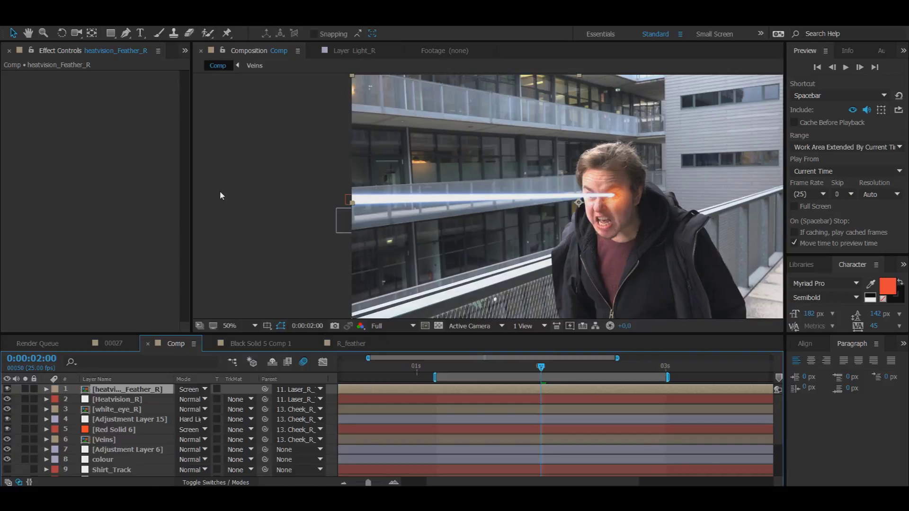
Compare the beam in the heatvision_Feather_R and R_feather compositions, and examine the layered beam back in Comp.
double_click(121, 389)
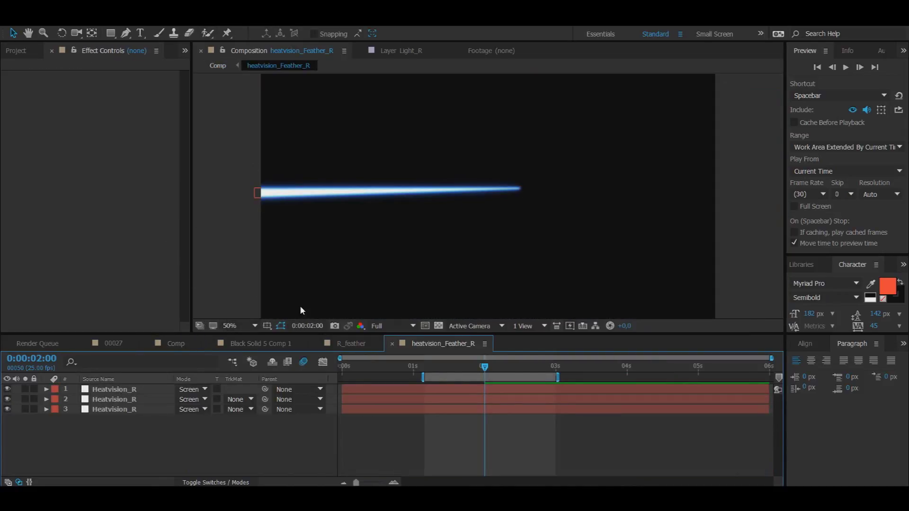
left_click(348, 348)
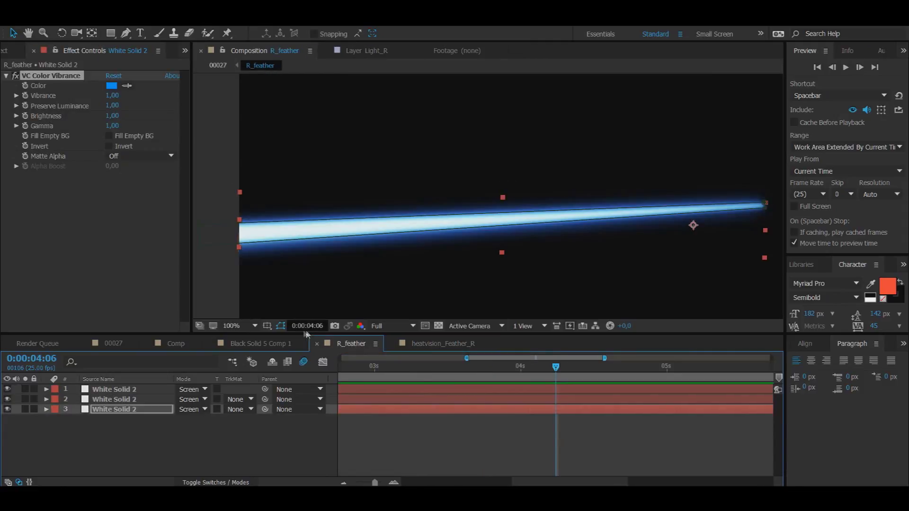
left_click(176, 347)
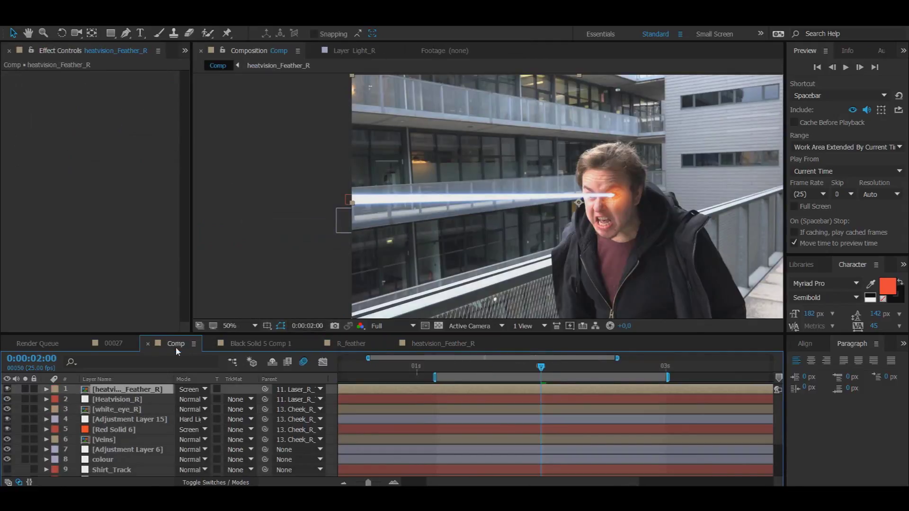
left_click(128, 400)
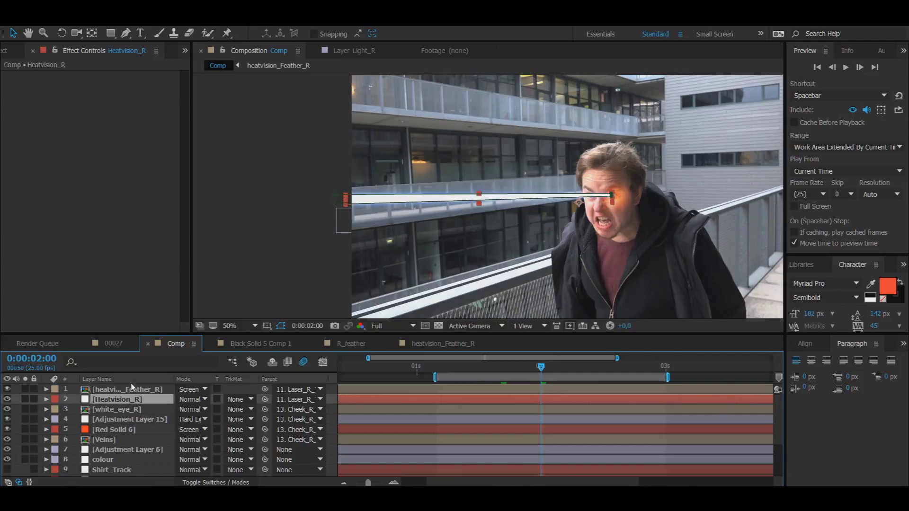
left_click(332, 235)
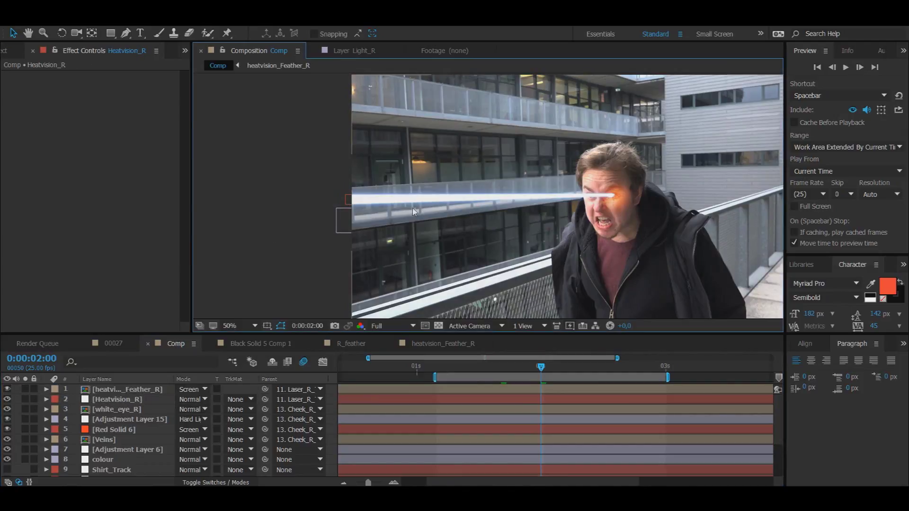
Duplicate the remaining Heatvision_R layer and set the lower copy's parent to None.
left_click(113, 401)
key("ctrl+d")
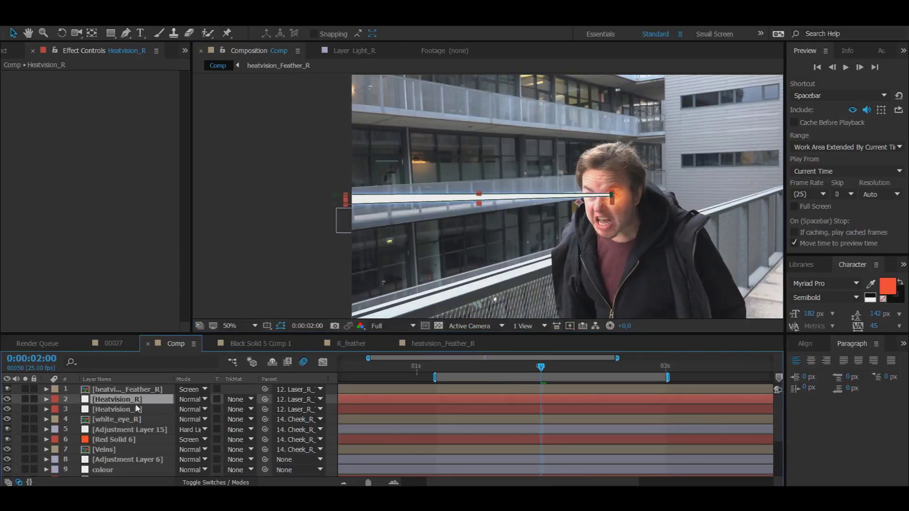
left_click(134, 411)
left_click(293, 409)
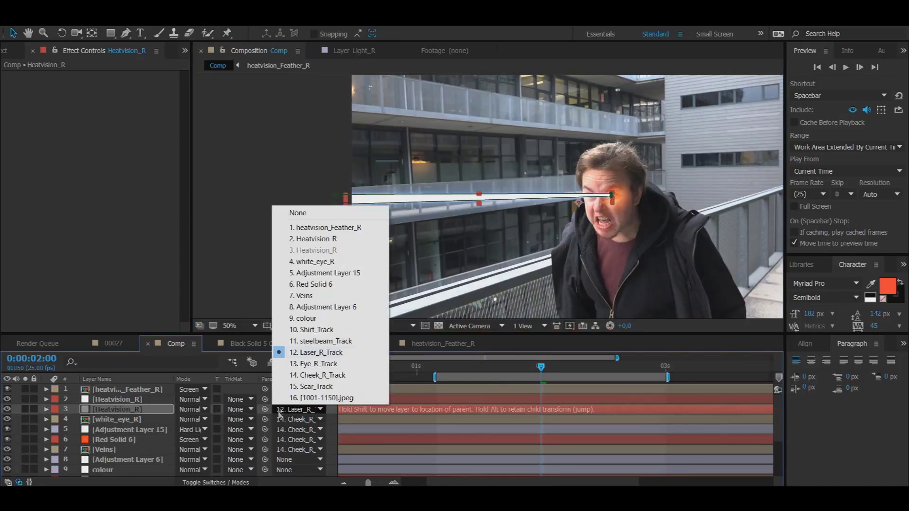
left_click(315, 214)
Pre-compose the lower Heatvision_R copy as turbulent, moving all attributes into the new composition.
right_click(134, 410)
left_click(171, 320)
type("tur")
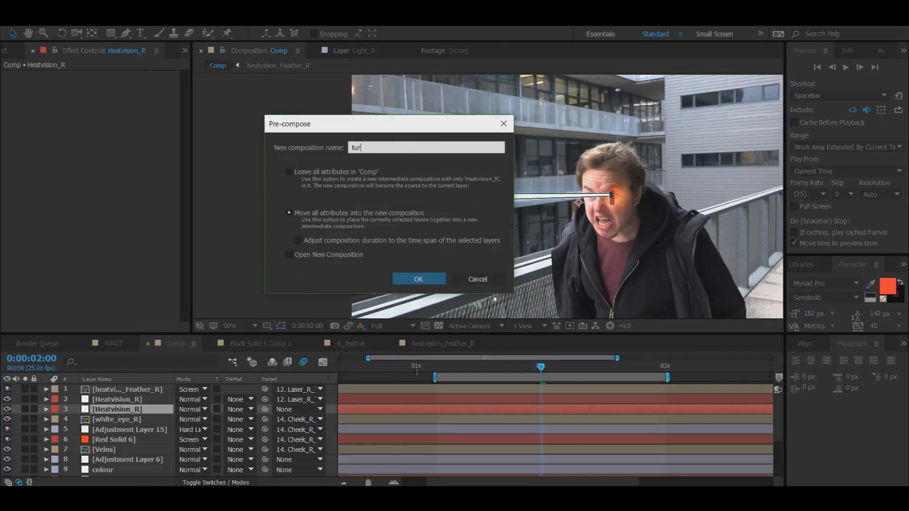
type("bulent")
key("Return")
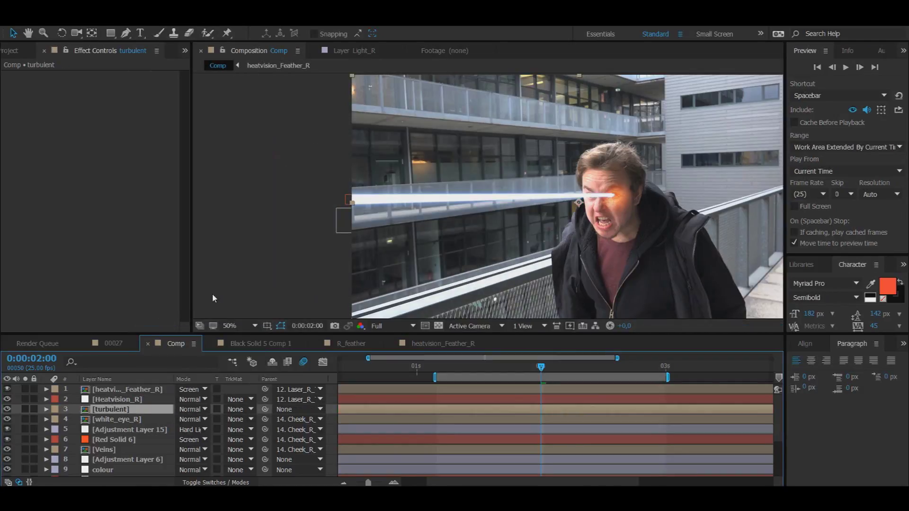
Copy VC Color Vibrance from heatvision_Feather_R onto turbulent's Heatvision_R layer; set Vibrance 0,59, Preserve Luminance 0,68, Brightness 0,88 and Gamma 1,12.
double_click(114, 409)
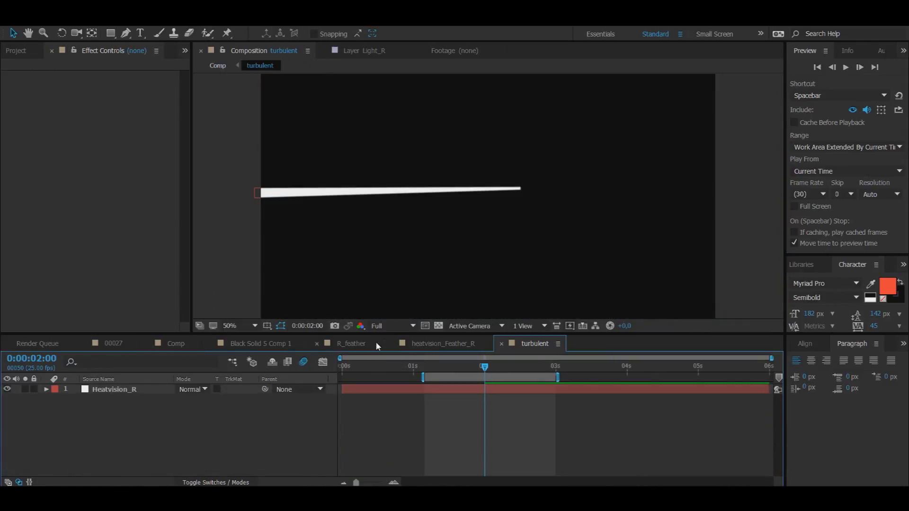
left_click(416, 343)
left_click(114, 389)
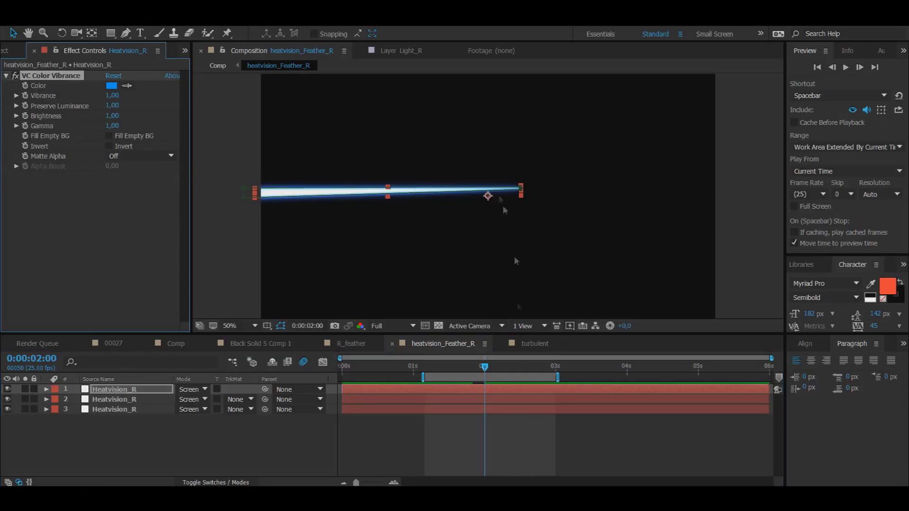
left_click(528, 345)
left_click(123, 384)
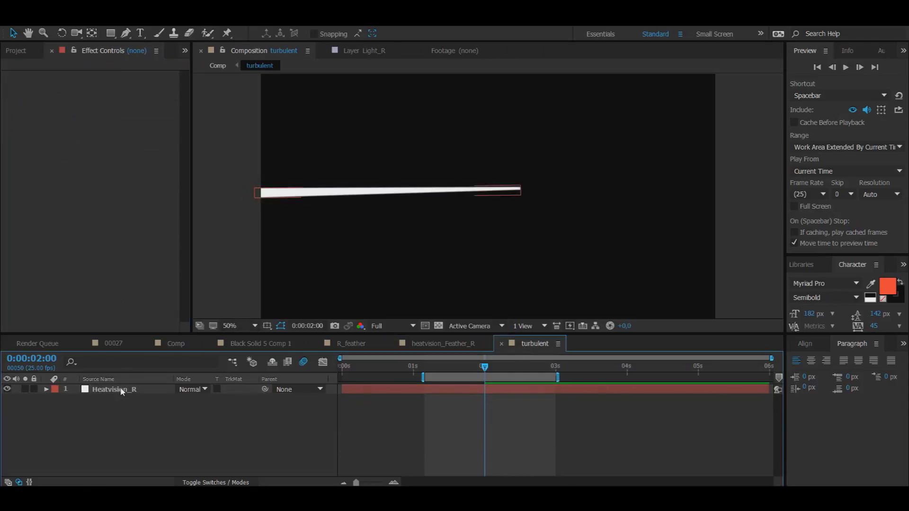
mouse_move(113, 106)
left_mouse_down()
mouse_move(98, 110)
mouse_move(110, 118)
mouse_move(102, 95)
left_mouse_up()
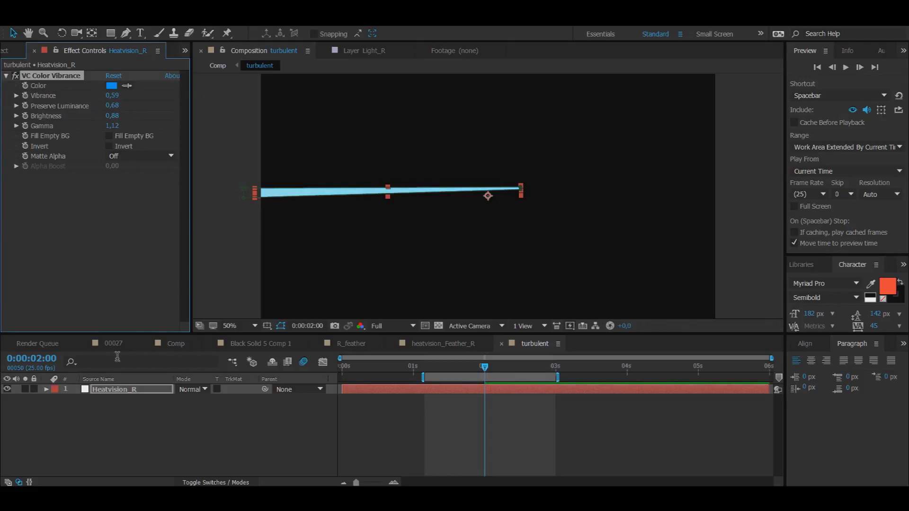
Return to Comp and close the open Black Solid 5 Comp 1, R_feather, heatvision_Feather_R and turbulent timelines.
left_click(178, 343)
left_click(209, 345)
left_click(210, 344)
left_click(210, 344)
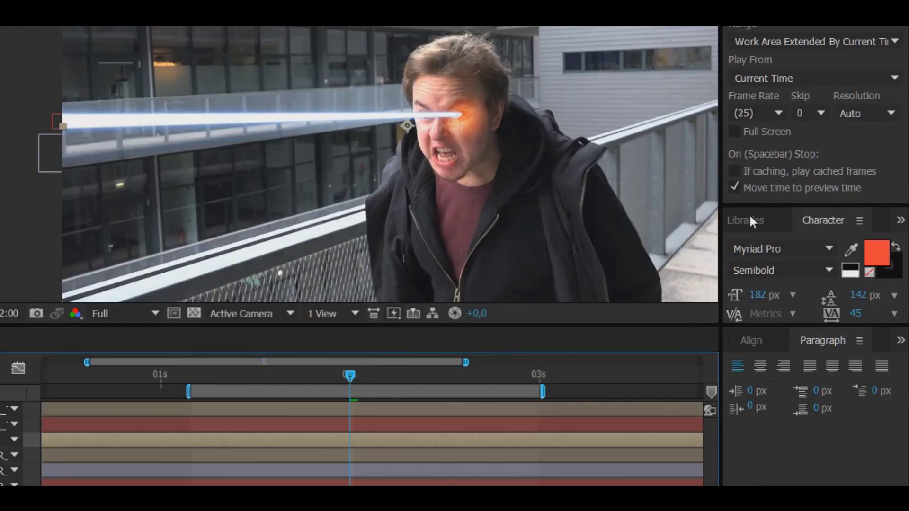
Apply the Turbulent Displace effect to the turbulent layer and hide the heatvision_Feather_R and Heatvision_R layers above it.
left_click(805, 259)
left_click(748, 216)
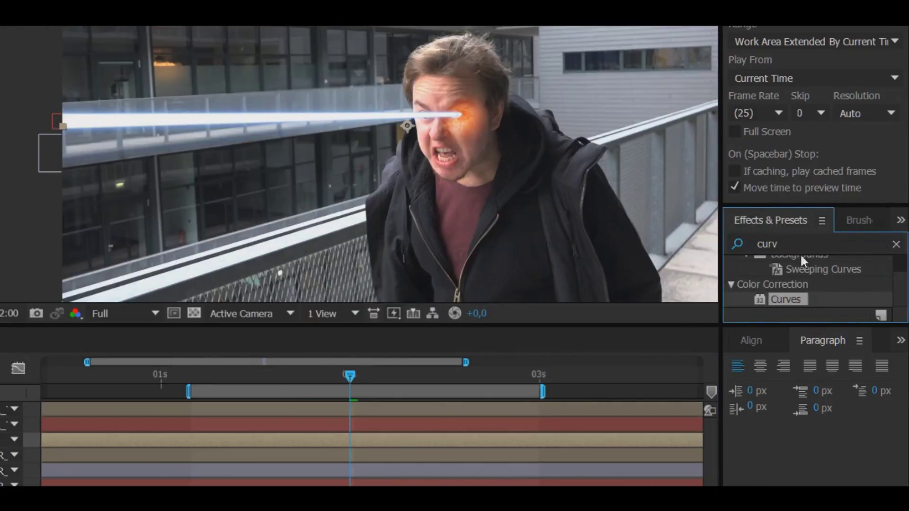
left_click_drag(789, 204, 780, 128)
left_click(734, 169)
type("turb")
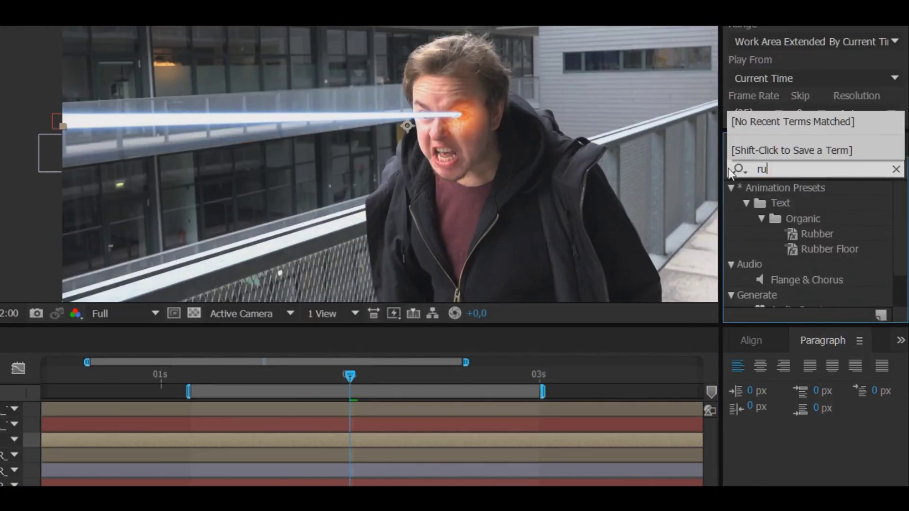
double_click(791, 204)
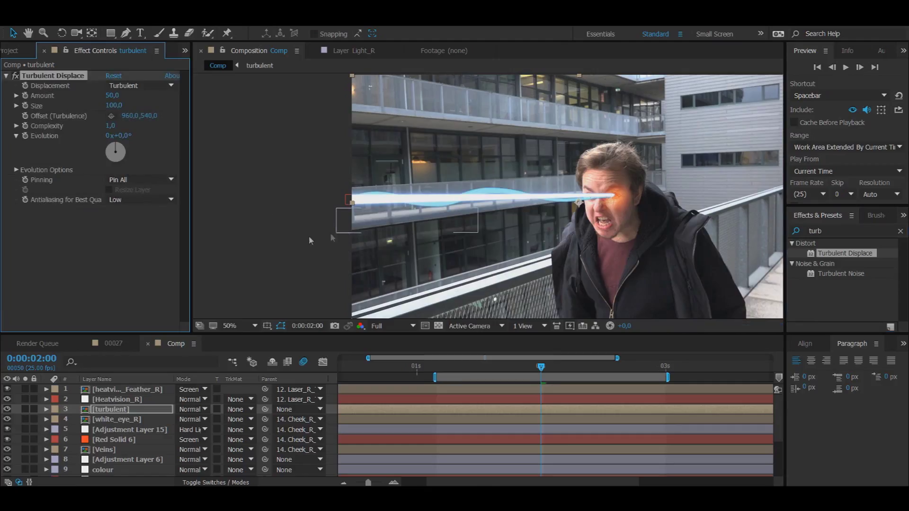
left_click_drag(8, 399, 7, 389)
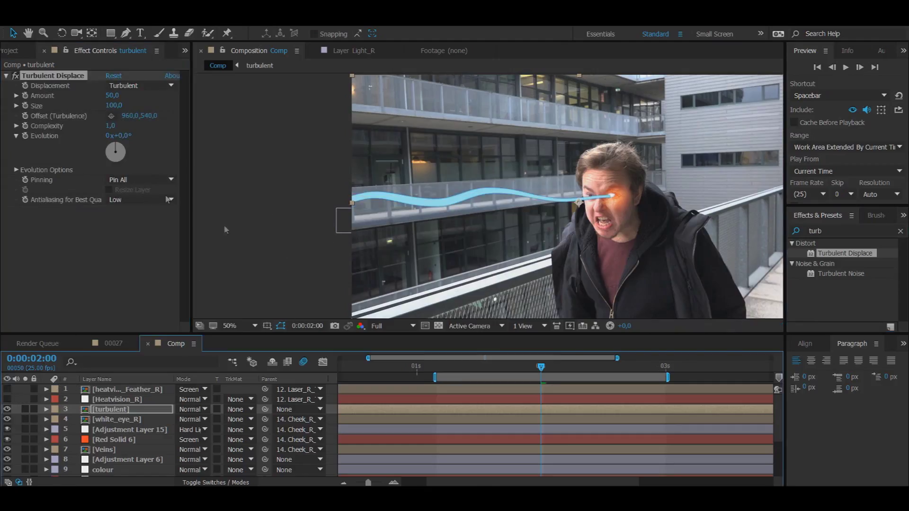
Set the Turbulent Displace effect to Amount 100, Size 5 and Complexity 3.
left_click(111, 96)
type("100")
left_click(115, 231)
left_click(111, 107)
type("5")
key("Return")
key("period")
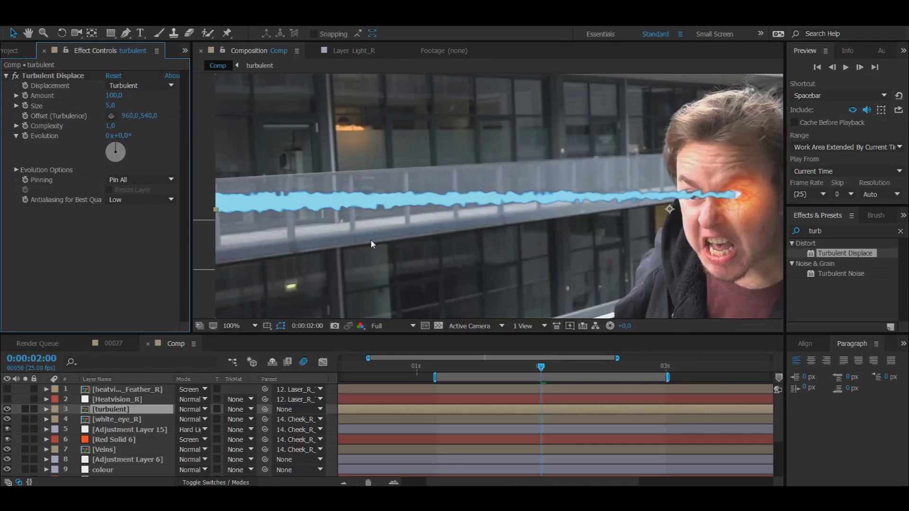
left_click(111, 127)
type("3")
key("Return")
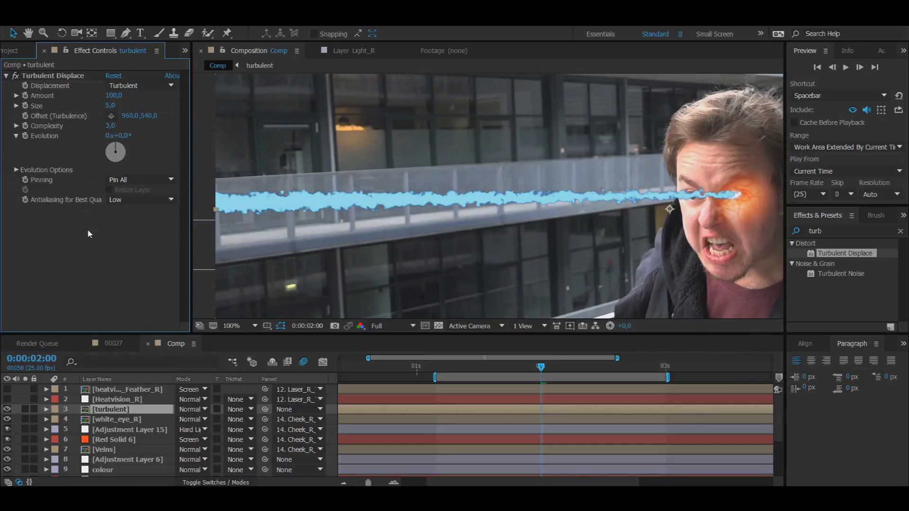
Set the turbulent layer's blending mode to Screen, show the heatvision_Feather_R and Heatvision_R layers again, and inspect the combined beam.
left_click(191, 409)
left_click(264, 196)
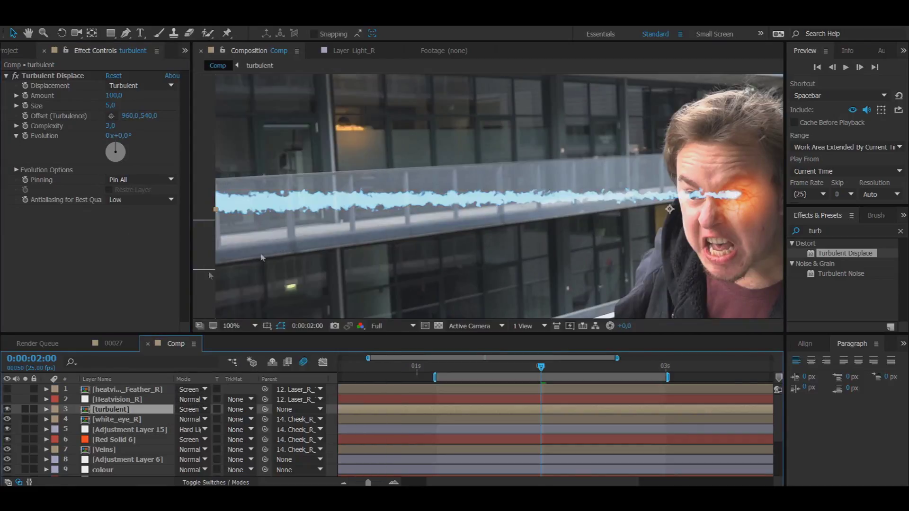
left_click(7, 398)
left_click(7, 389)
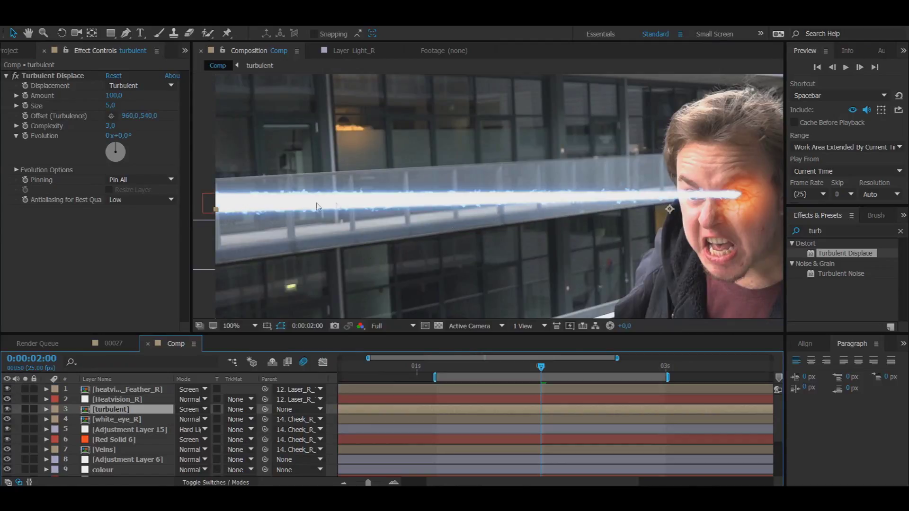
key("comma")
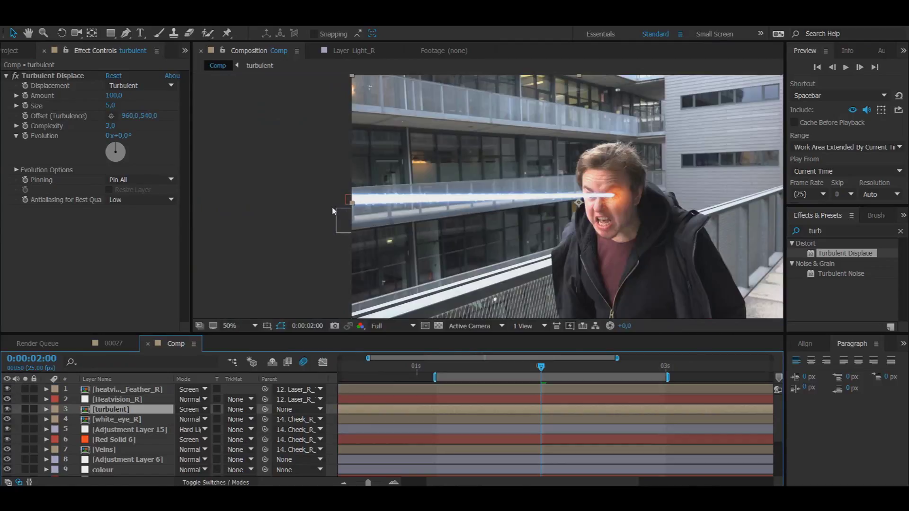
key("period")
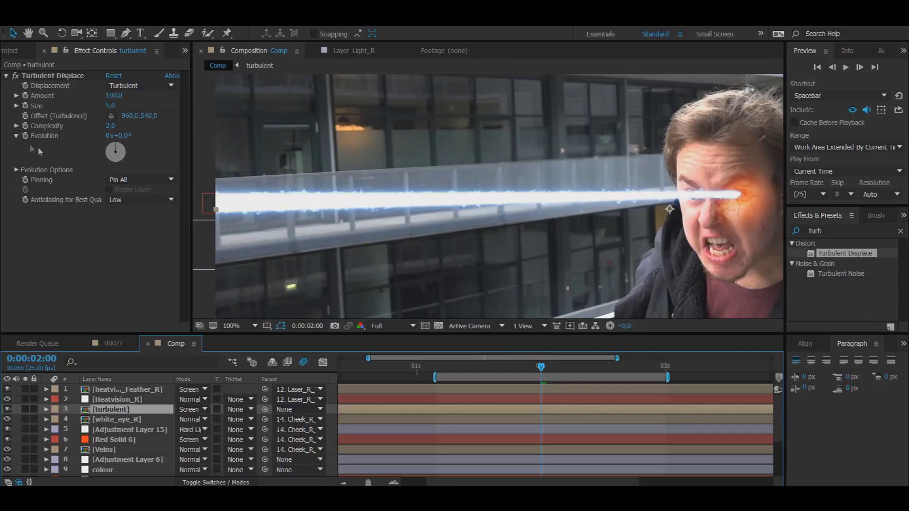
Start keyframing Turbulent Displace's Offset (Turbulence) and Evolution on the turbulent layer at 0:00:01:17.
left_click(501, 368)
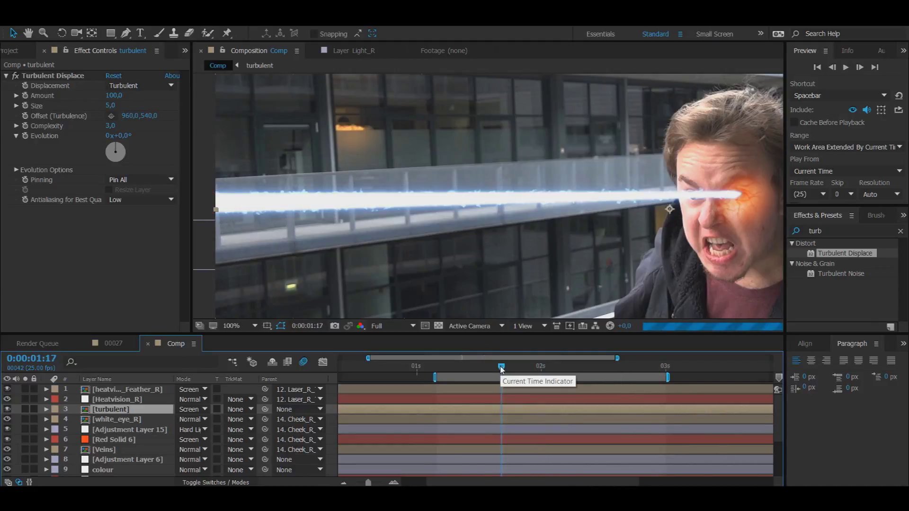
scroll(495, 237, "down", 2)
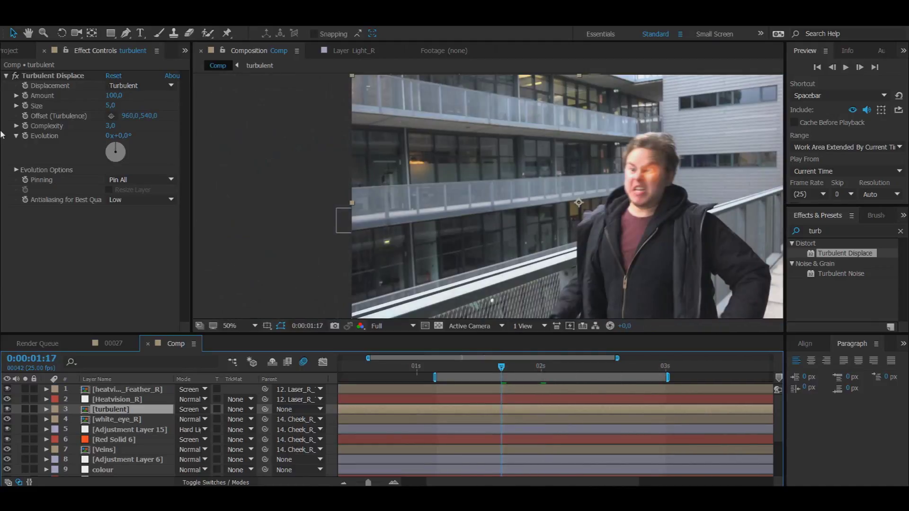
left_click(25, 136)
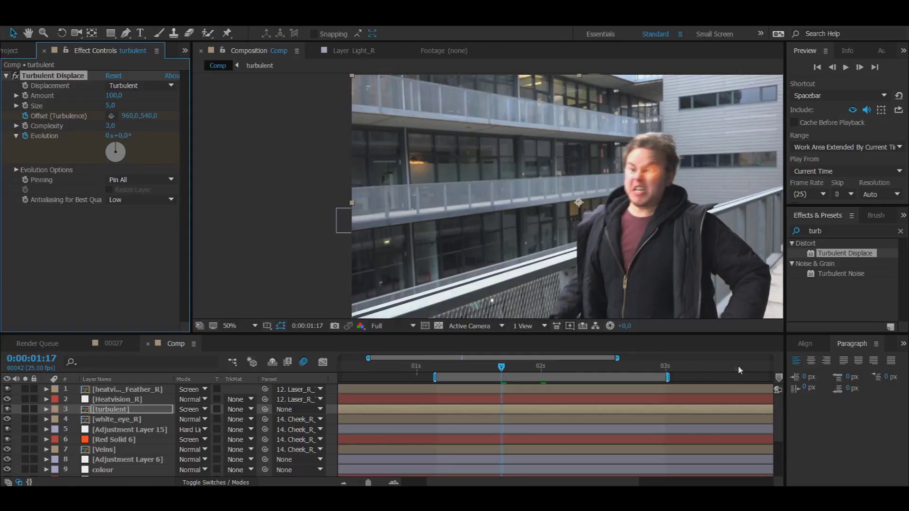
Extend the end of the work area to 0:00:05:00 and move the current time there.
left_click(610, 479)
left_click_drag(613, 480, 731, 480)
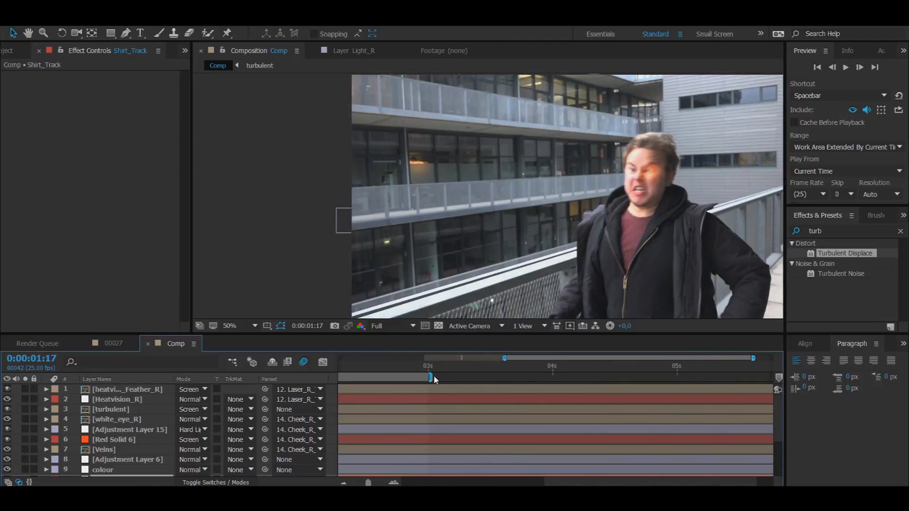
left_click_drag(430, 377, 688, 376)
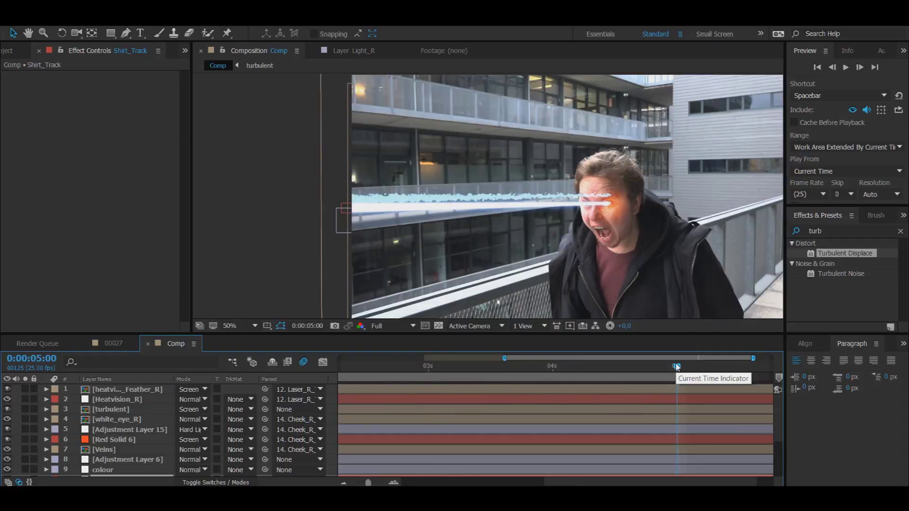
Go to 0:00:02:00 and parent the turbulent layer to 12. Laser_R_Track.
left_click(509, 482)
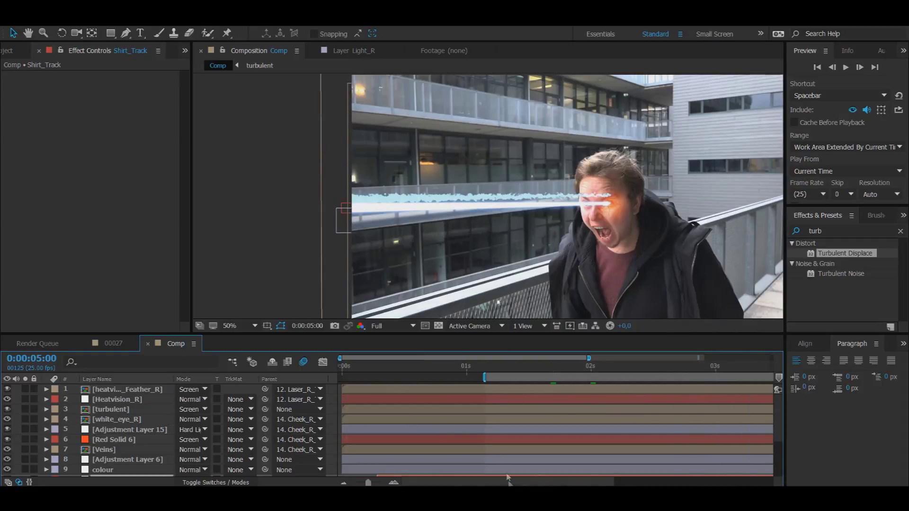
left_click(593, 369)
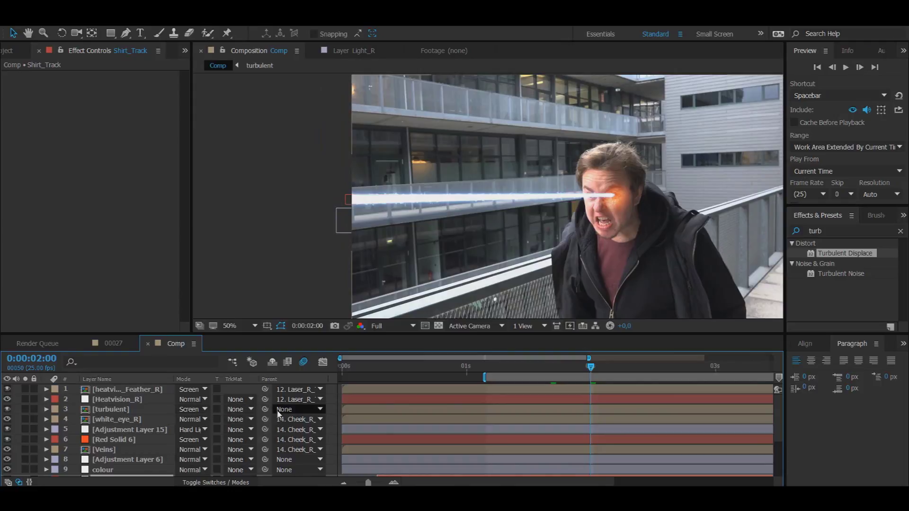
left_click(278, 411)
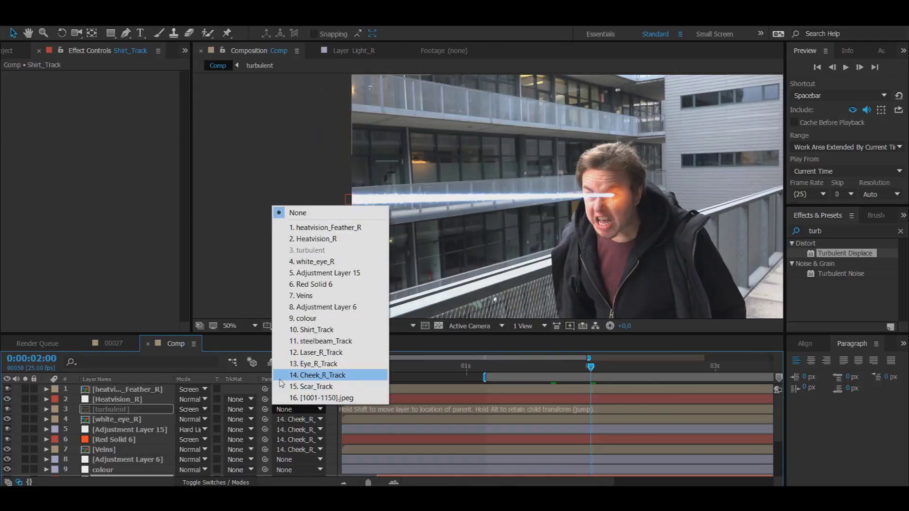
left_click(302, 353)
Add Offset (Turbulence) and Evolution keyframes to the turbulent layer's Turbulent Displace effect at 0:00:05:00.
left_click_drag(549, 482, 745, 483)
left_click(645, 367)
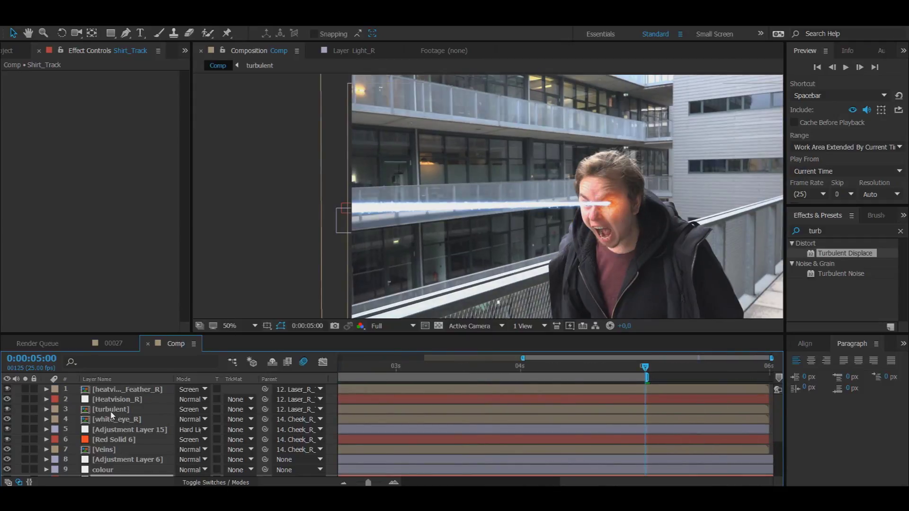
left_click(111, 411)
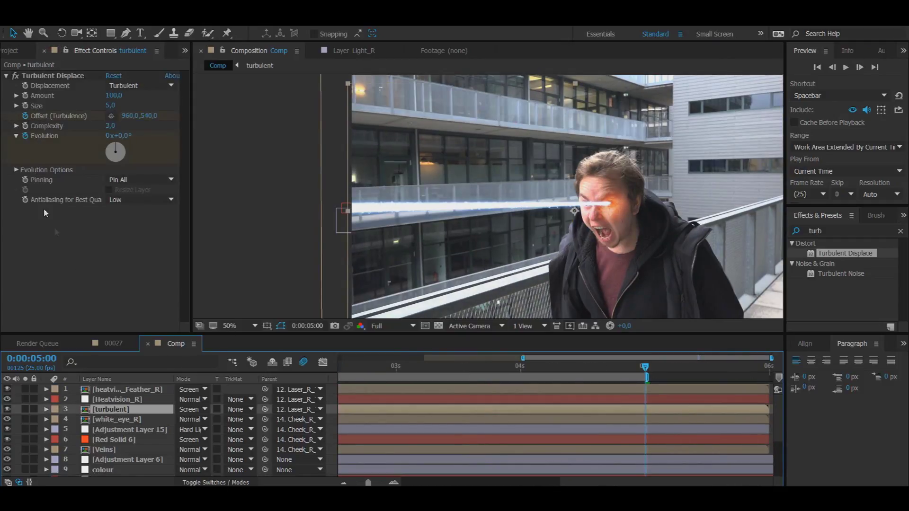
left_click(46, 409)
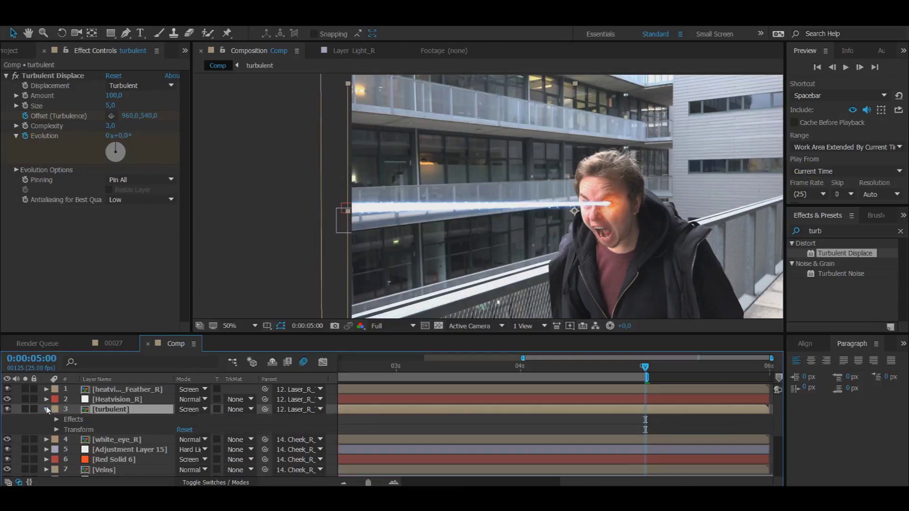
left_click(56, 420)
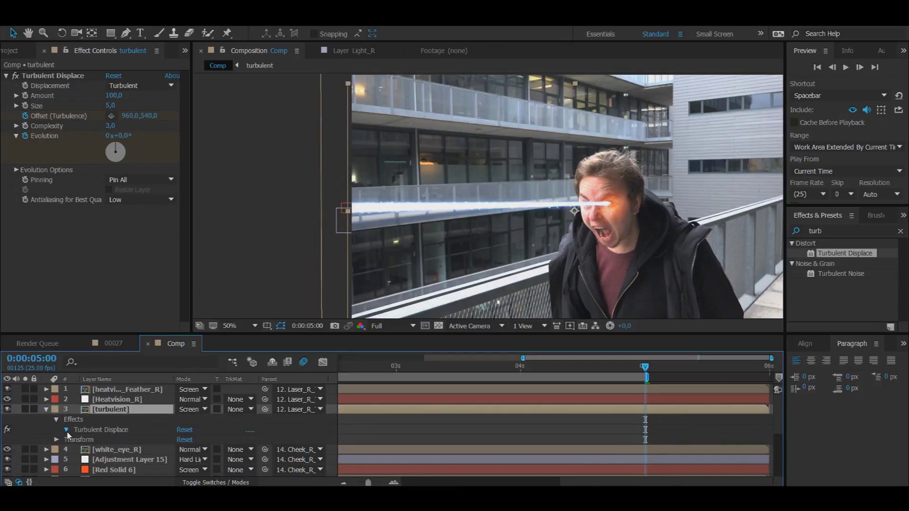
left_click(66, 429)
left_click(16, 428)
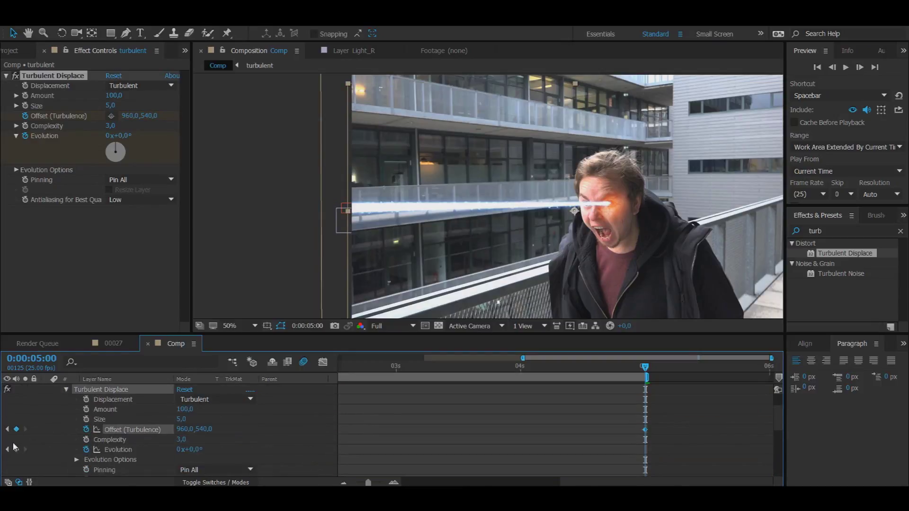
left_click(16, 449)
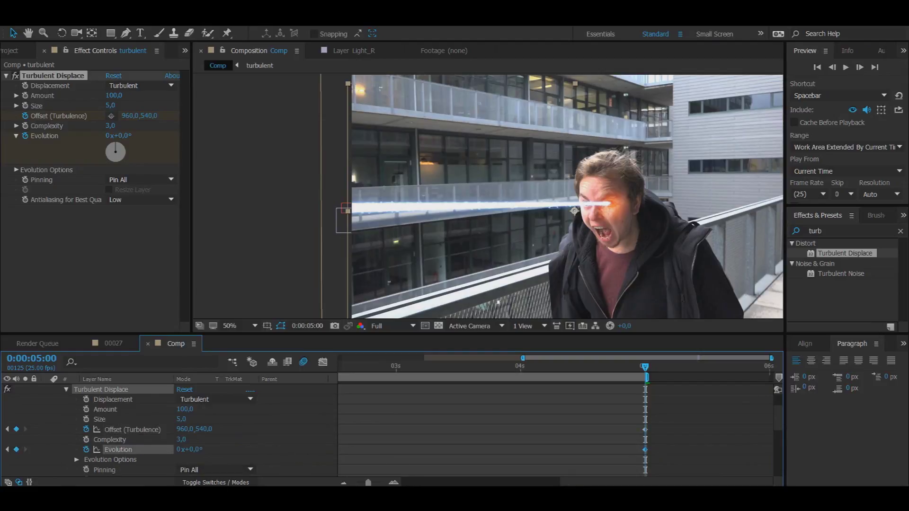
Set the Evolution keyframe at 0:00:05:00 to 8x+0,0° and check the beam edges at 100% view.
mouse_move(584, 482)
left_mouse_down()
mouse_move(499, 482)
mouse_move(577, 482)
left_mouse_up()
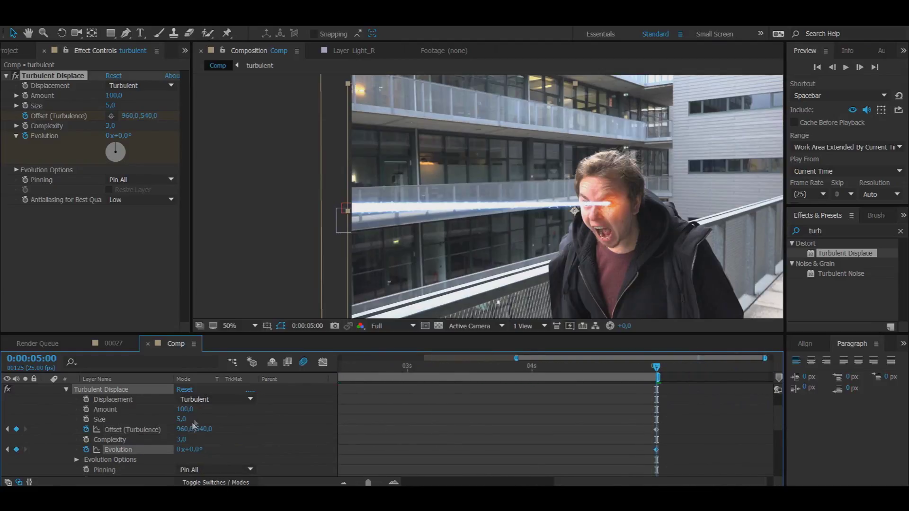
left_click(179, 449)
type("8")
left_click(66, 450)
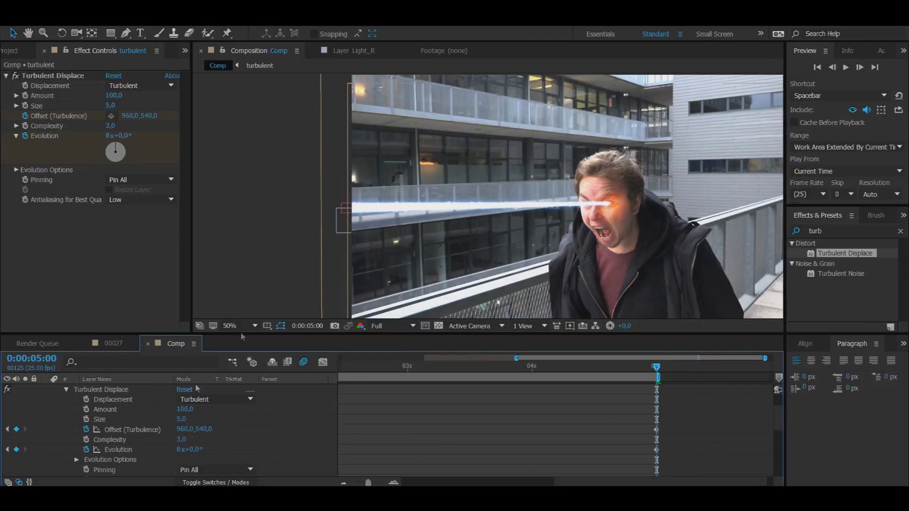
key("period")
key("ctrl+z")
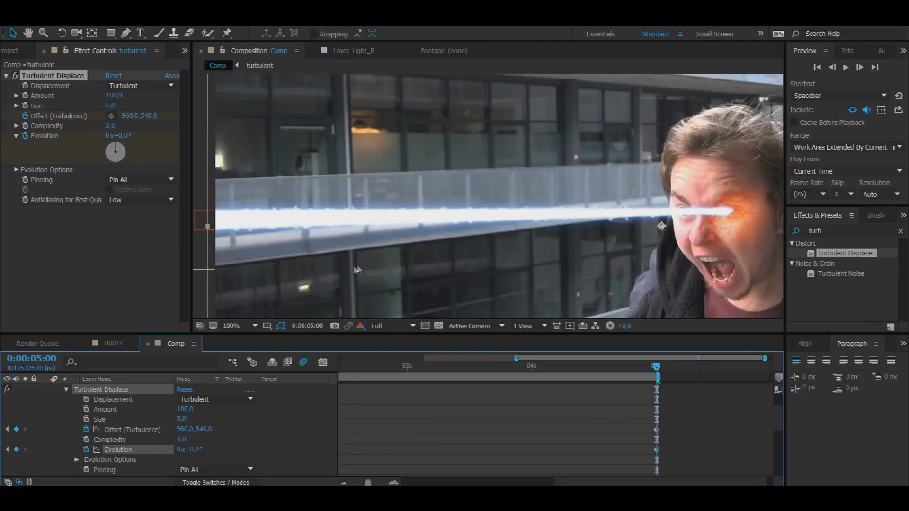
Shift the horizontal Offset (Turbulence) value at 0:00:05:00 far into the negative, leaving the vertical value at 540.
left_click_drag(179, 430, 94, 425)
left_click(188, 420)
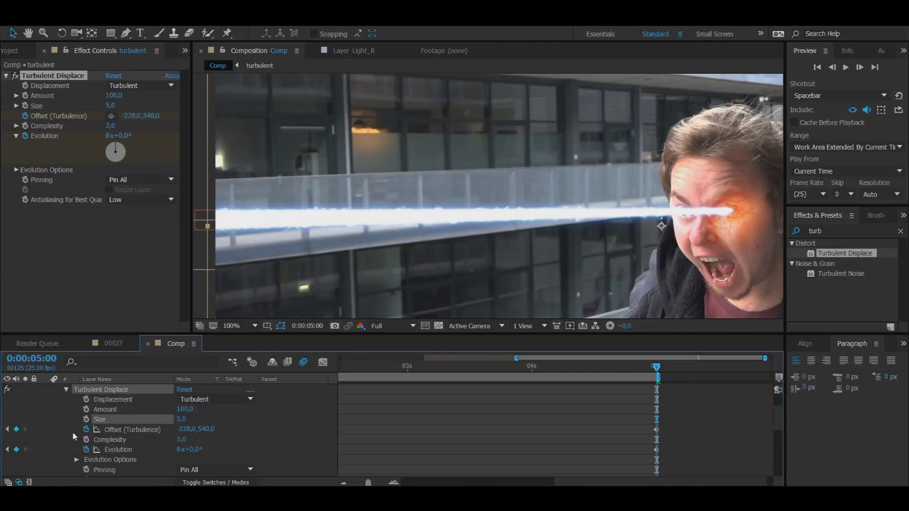
left_click_drag(181, 430, 181, 431)
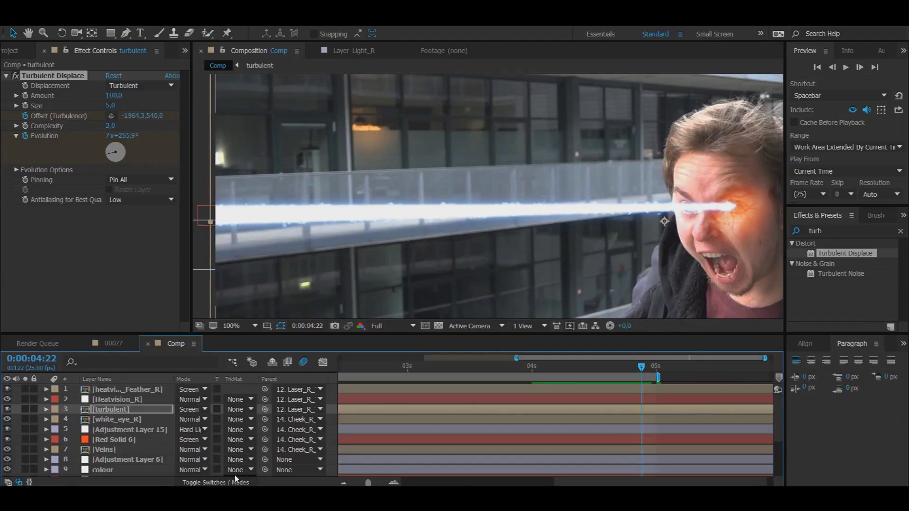
Enable motion blur for the turbulent layer and apply the CC Force Motion Blur effect to it.
left_click(238, 483)
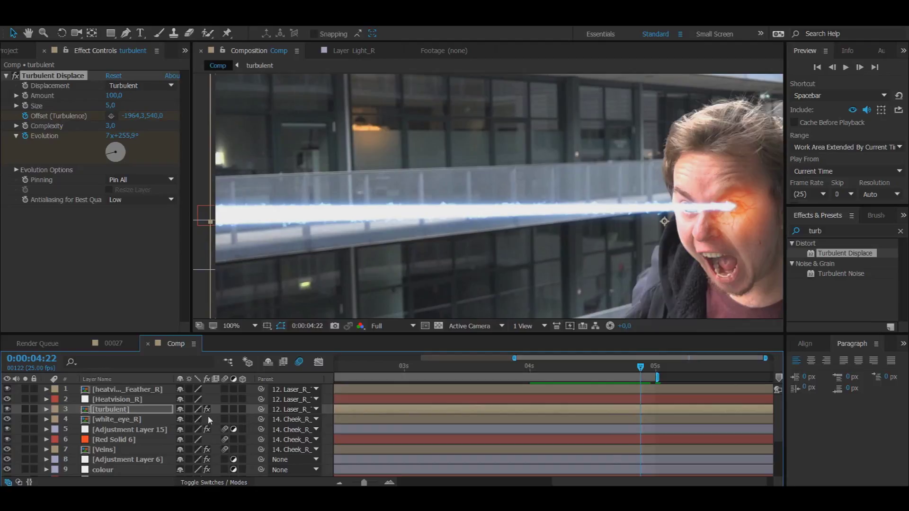
left_click(224, 409)
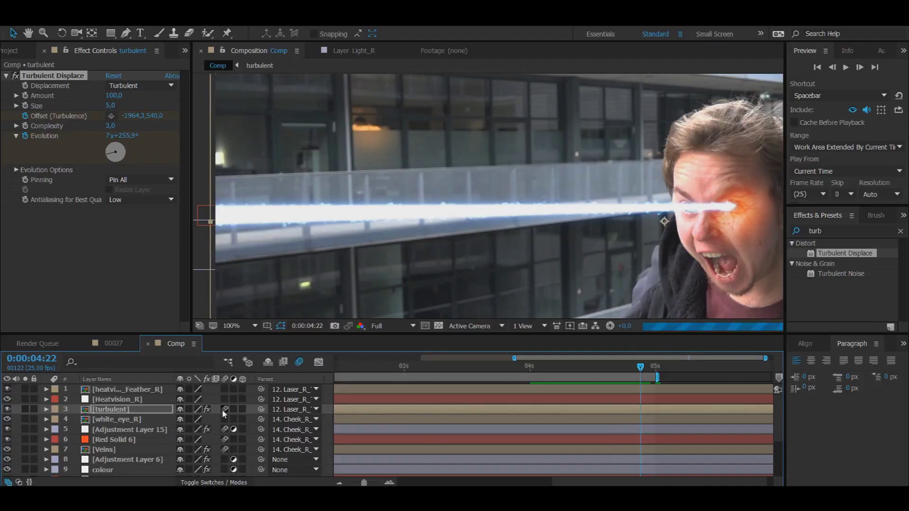
double_click(814, 231)
type("motio")
scroll(842, 304, "down", 1)
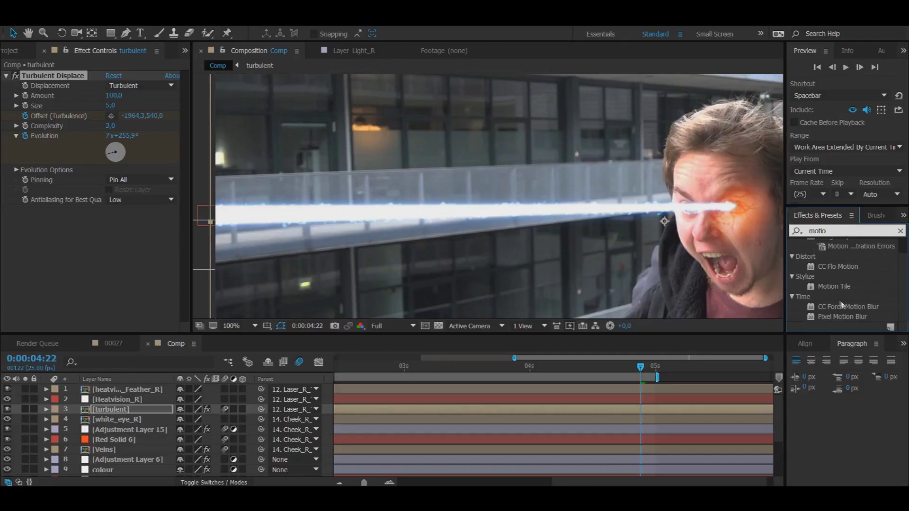
double_click(842, 306)
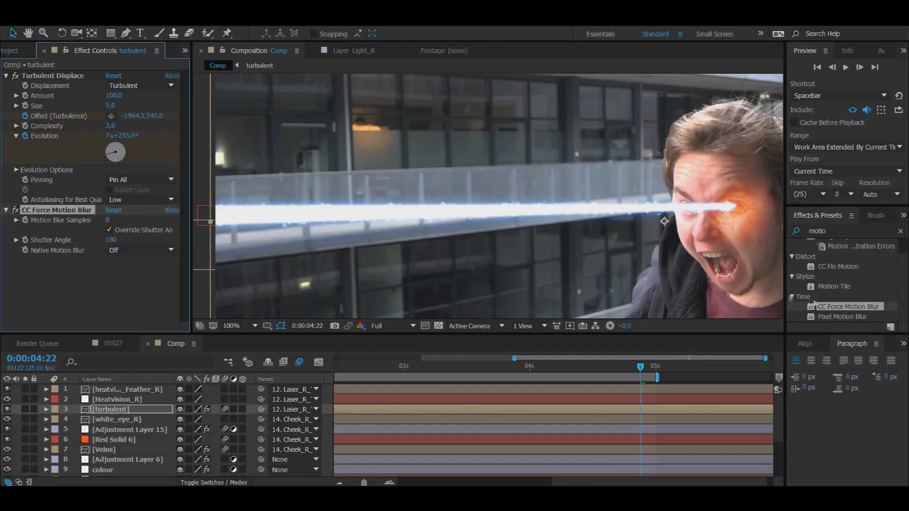
Set the CC Force Motion Blur shutter angle to 100 on the turbulent layer.
left_click(111, 240)
type("100")
key("Return")
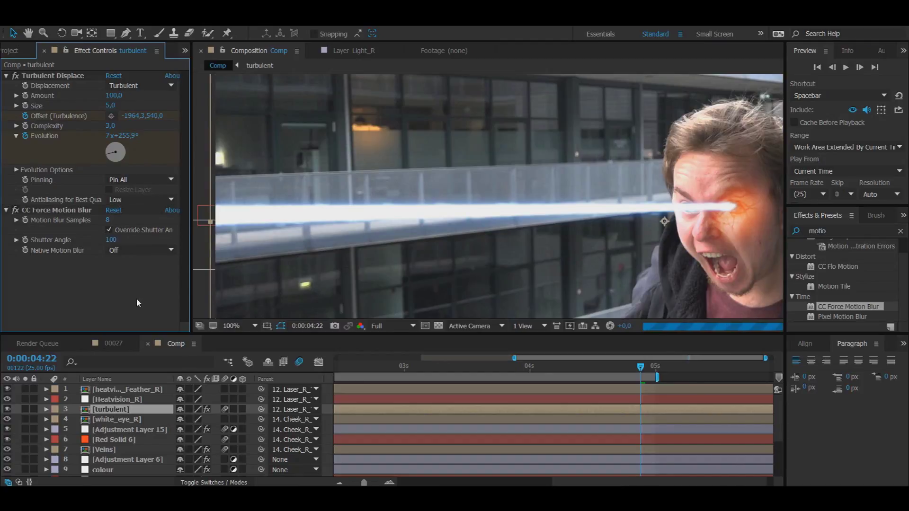
key("ctrl+z")
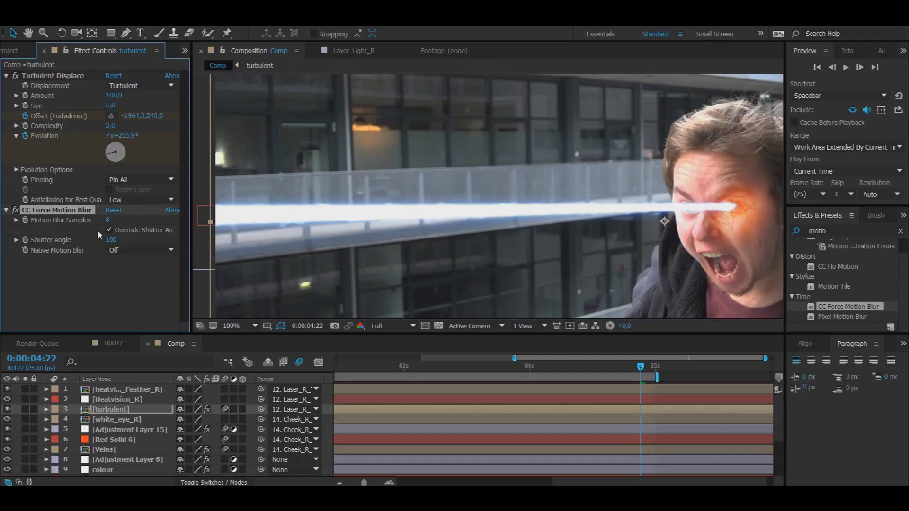
left_click(109, 239)
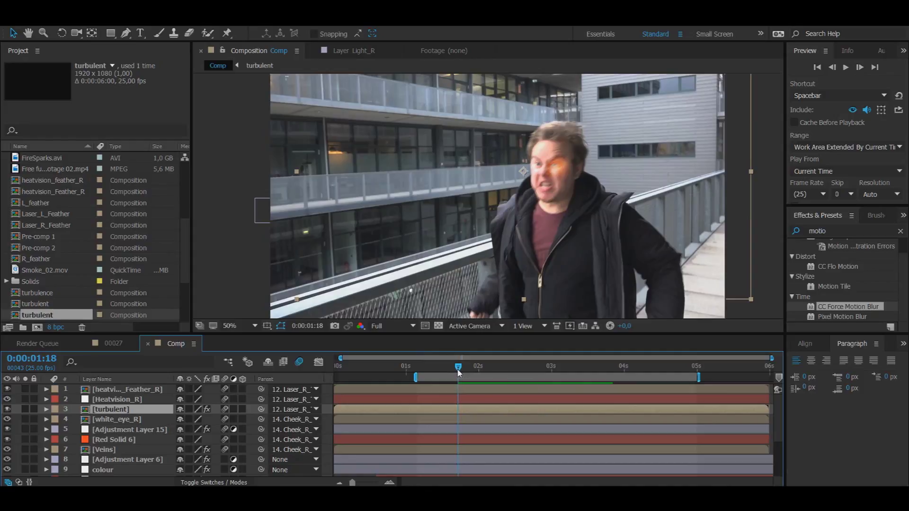
Play back the heat-vision beam animation from 0:00:01:18 to check its moving turbulent edges.
key("space")
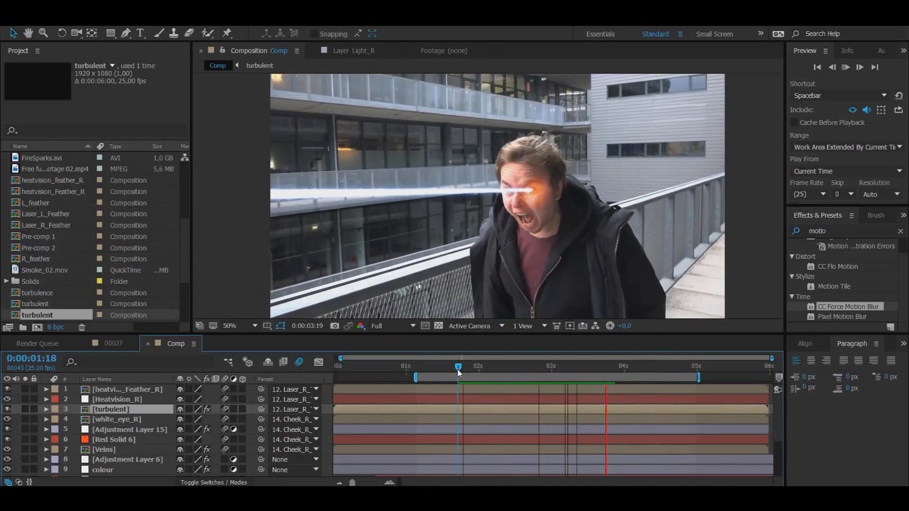
key("space")
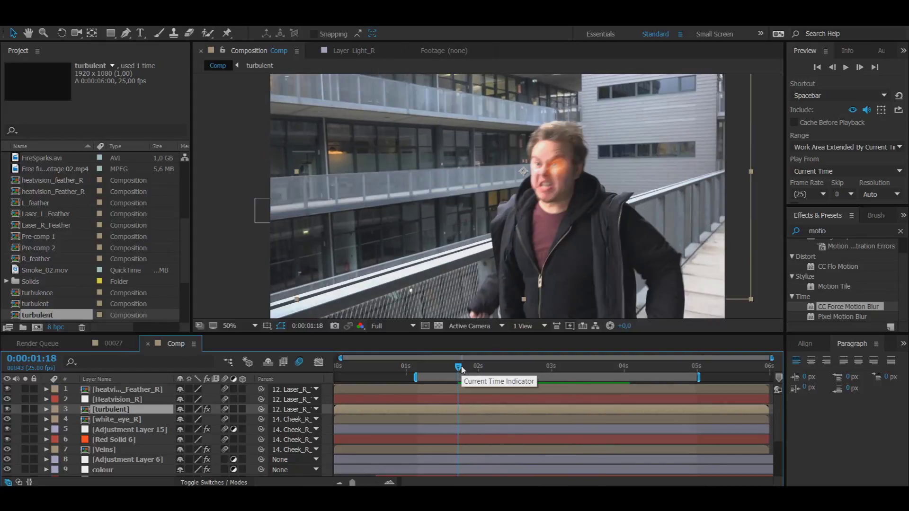
key("space")
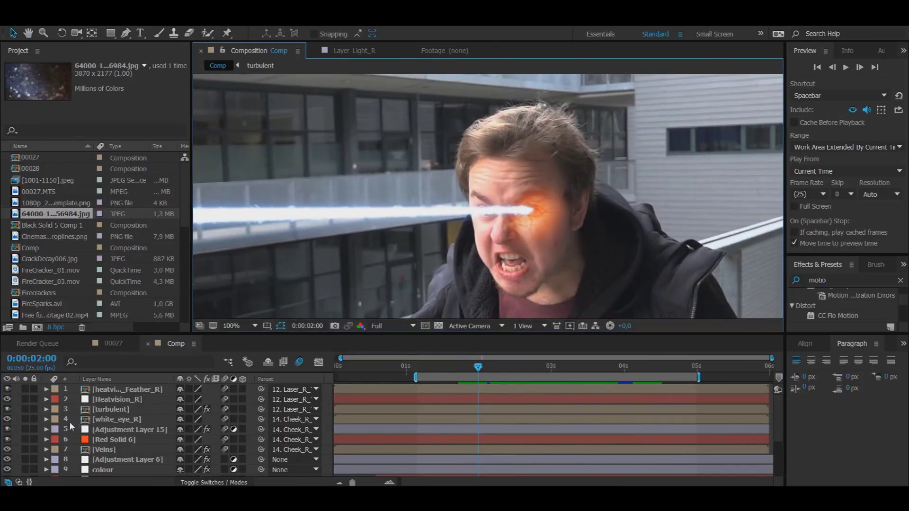
Create a new white 1920 x 1080 px solid at the top of the Comp layer stack.
right_click(79, 395)
mouse_move(114, 292)
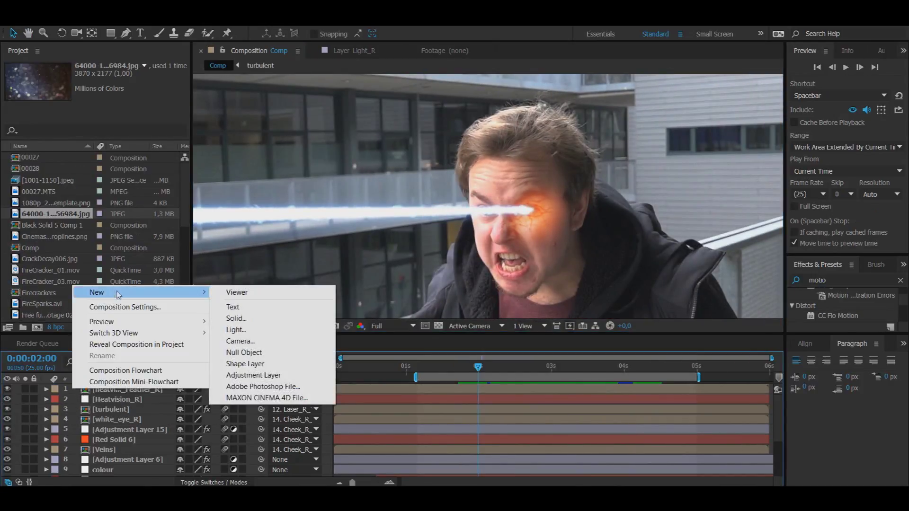
left_click(241, 318)
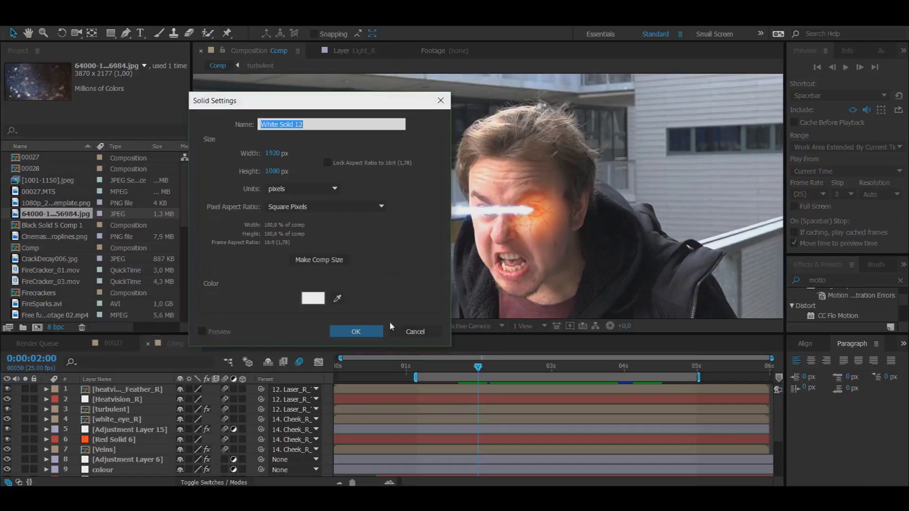
left_click(356, 332)
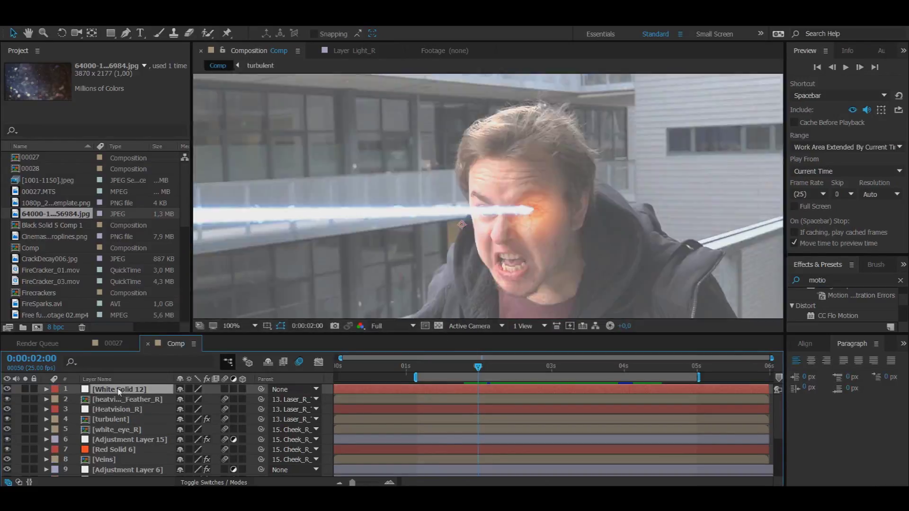
Rename the new white solid layer as eyeflare.
right_click(118, 391)
left_click(148, 481)
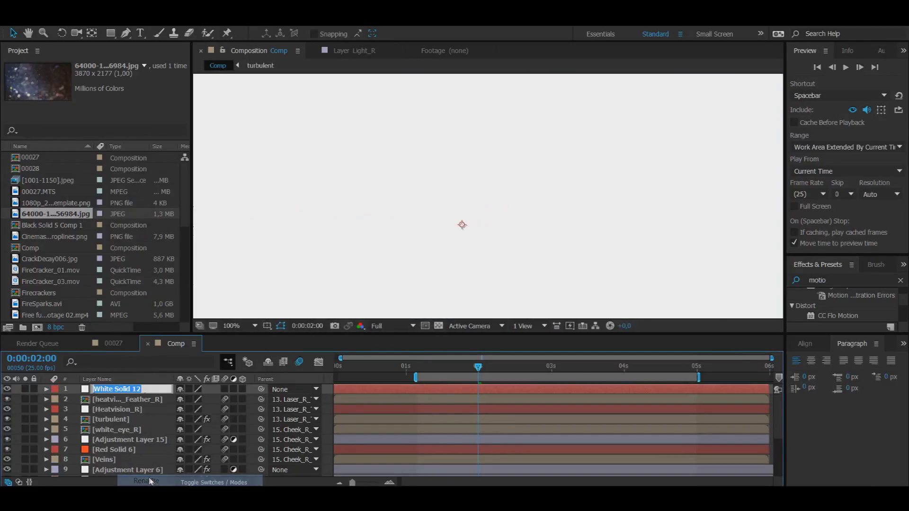
type("lensflare")
key("Return")
type("e")
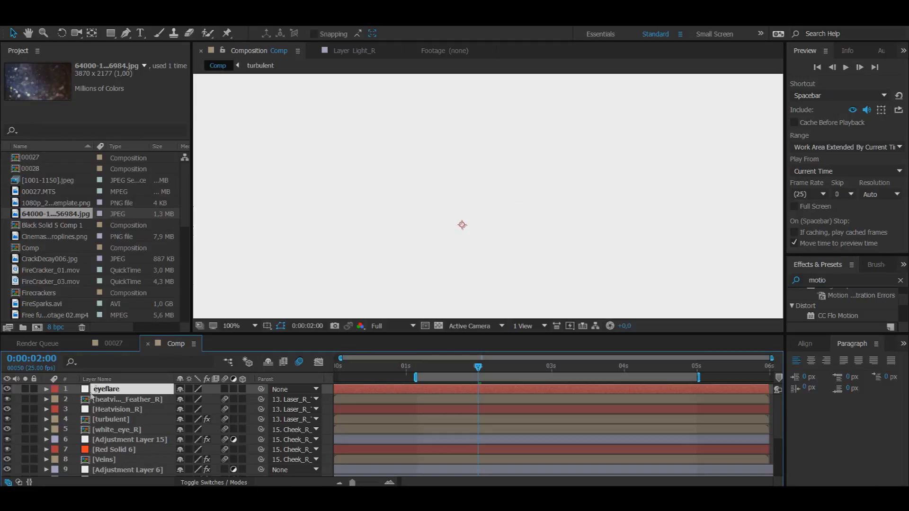
key("Return")
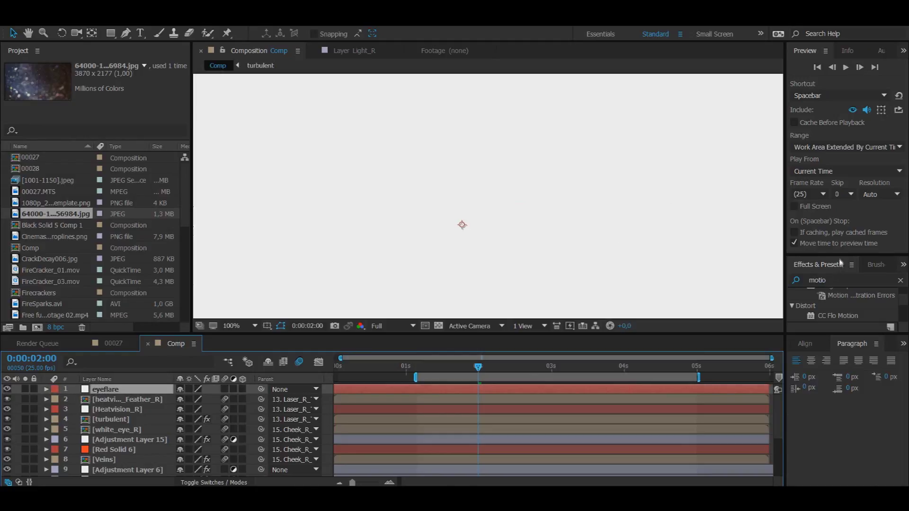
Search the effects for "optical" and apply Optical Flares to the eyeflare layer.
left_click_drag(841, 256, 839, 217)
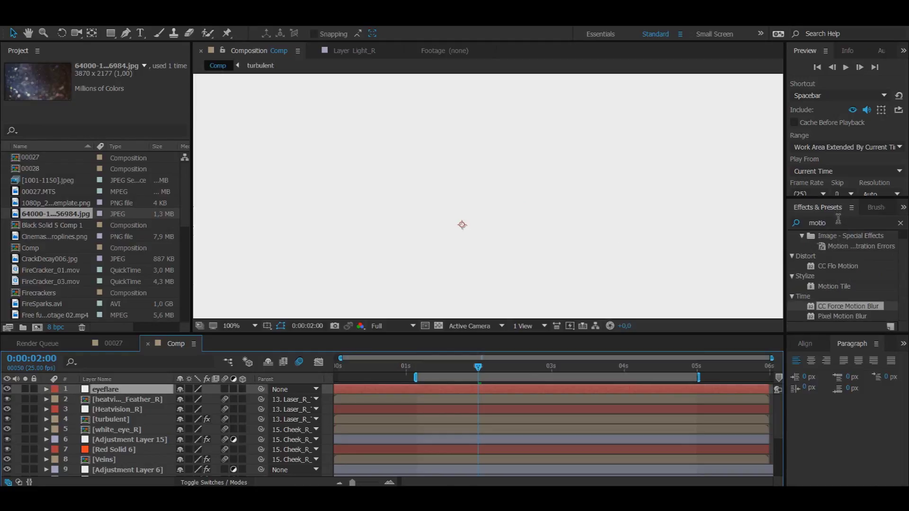
left_click(838, 219)
type("optic")
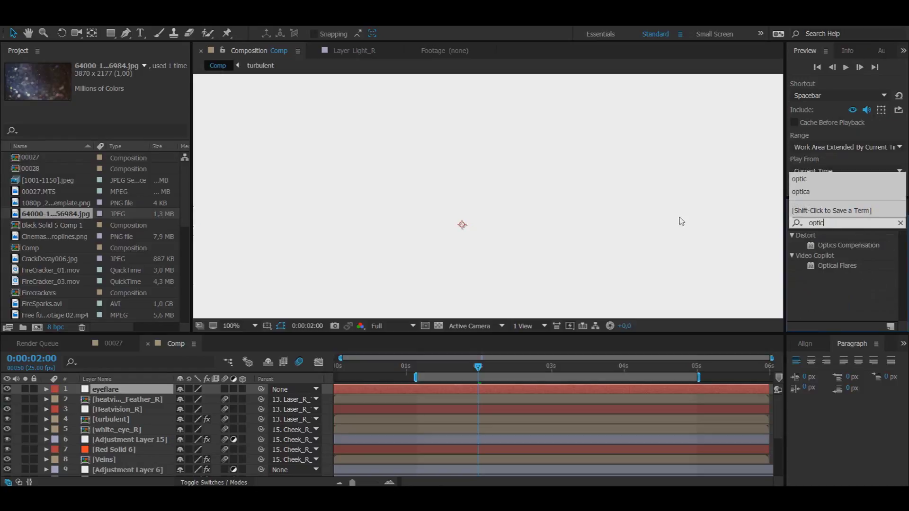
type("al")
double_click(835, 246)
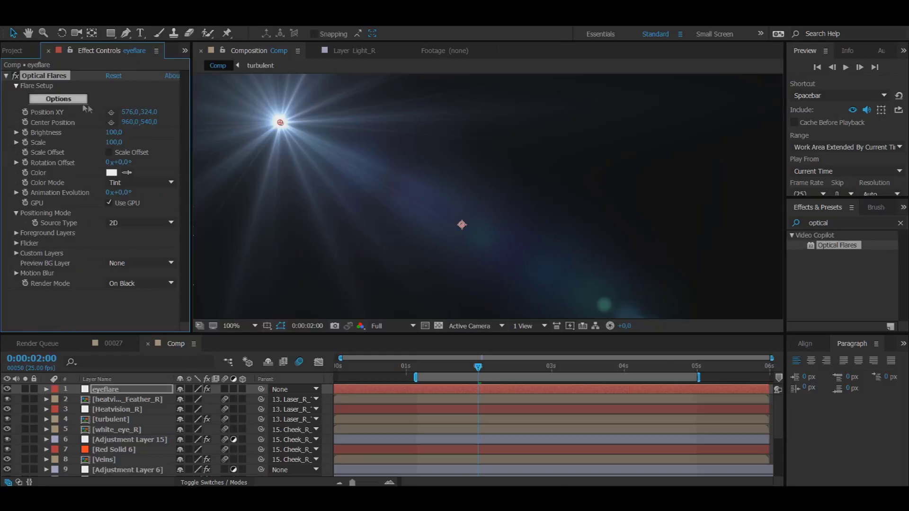
Choose a flare preset with a blue horizontal streak and set the eyeflare layer's blending mode to Screen.
left_click(58, 98)
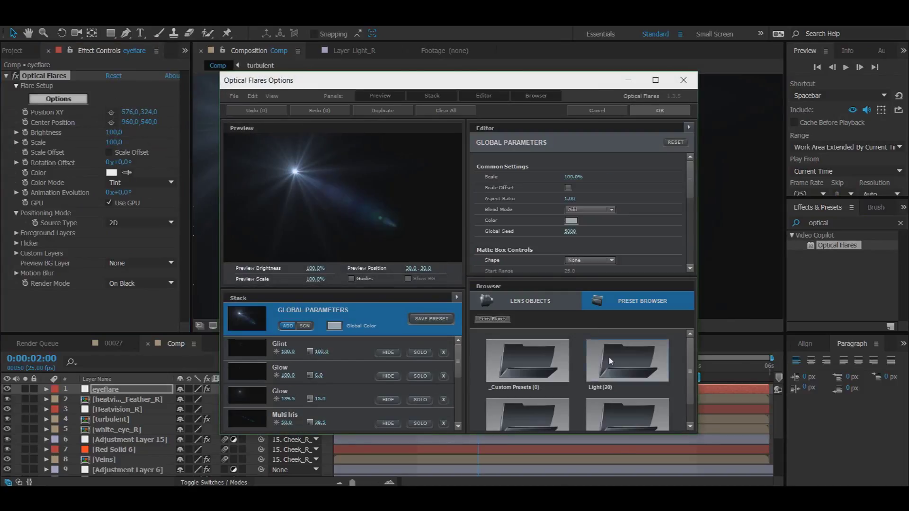
left_click(659, 110)
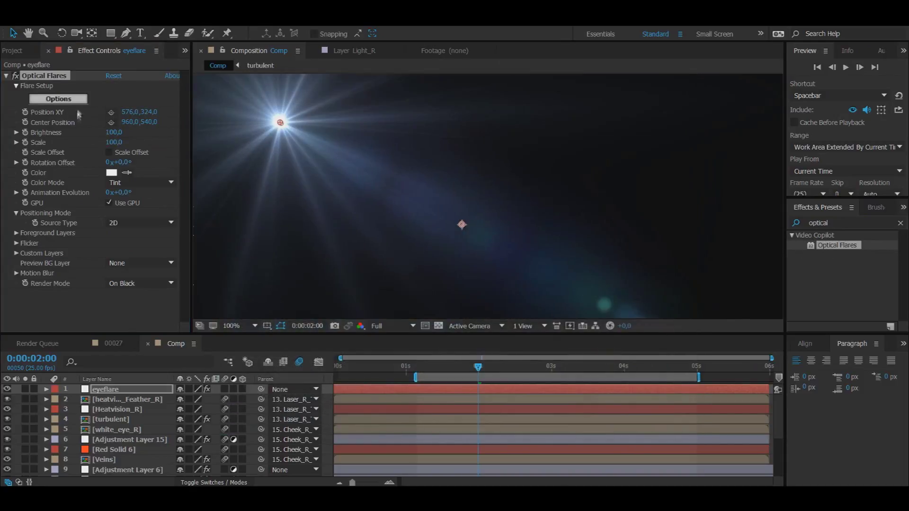
left_click(214, 483)
left_click(192, 389)
left_click(223, 196)
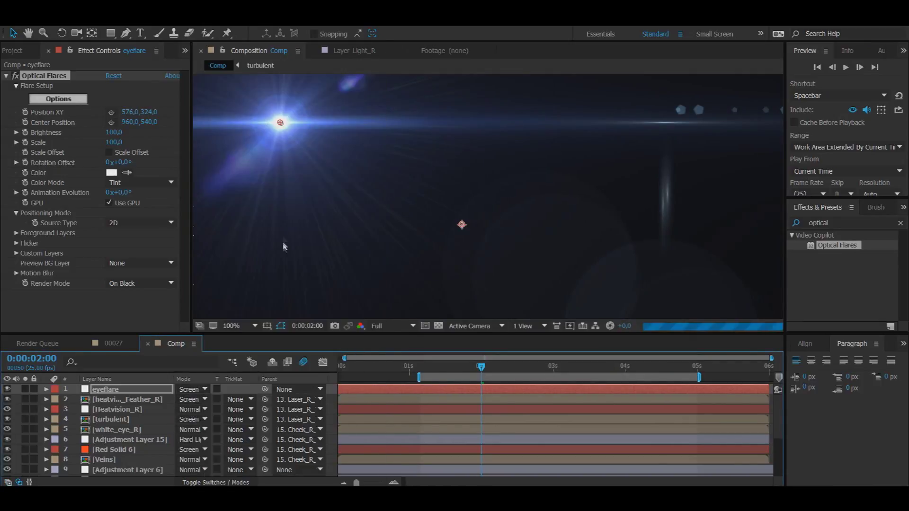
Position the flare on the glowing eye at about 1100, 511 and set its Brightness and Scale to 60.
left_click_drag(284, 126, 529, 213)
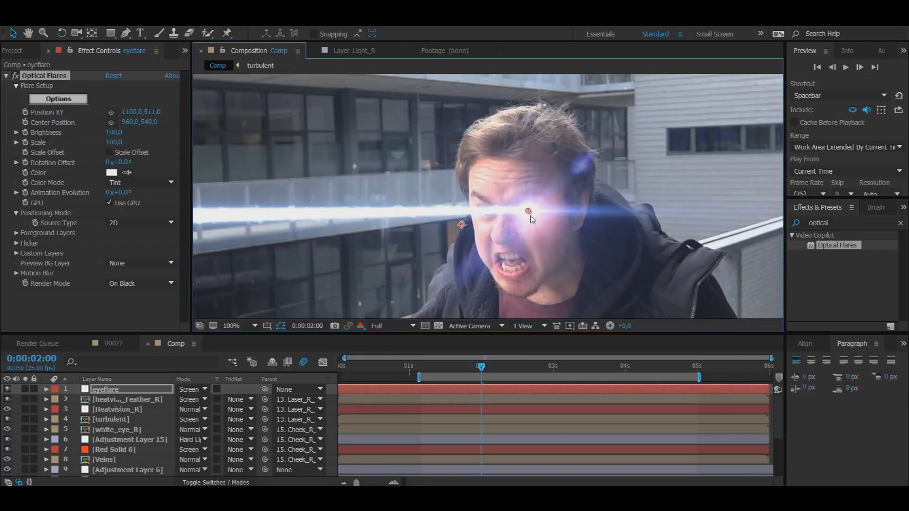
key("period")
left_click(112, 132)
type("60")
key("Tab")
type("60")
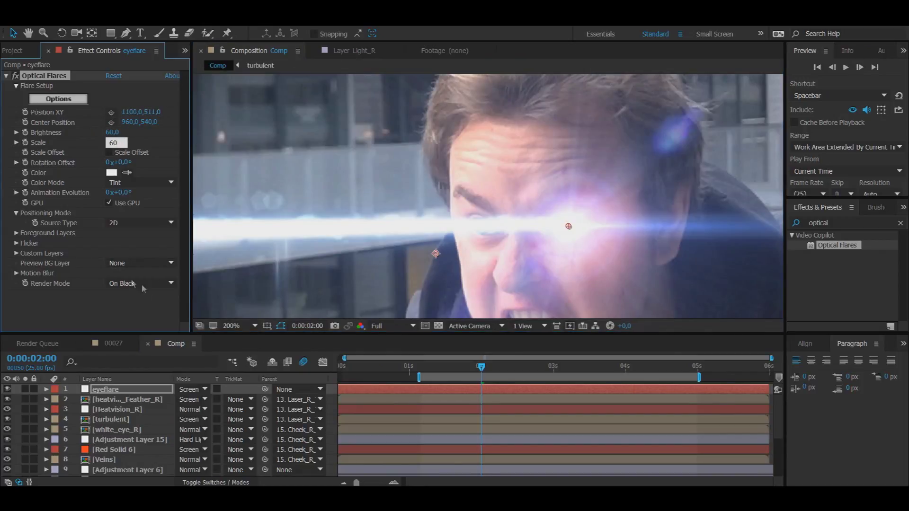
left_click(141, 293)
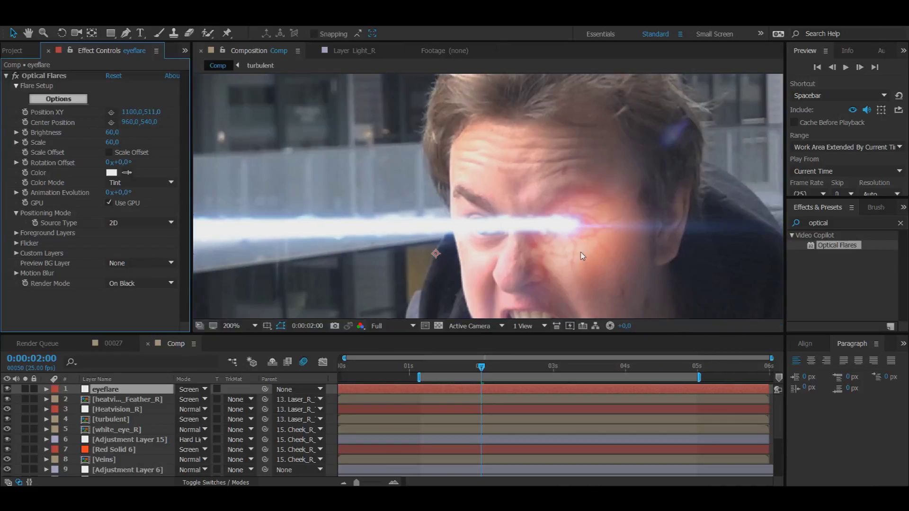
Set the flare's Color to a deep saturated blue, 0029C0.
left_click(112, 172)
left_click(185, 211)
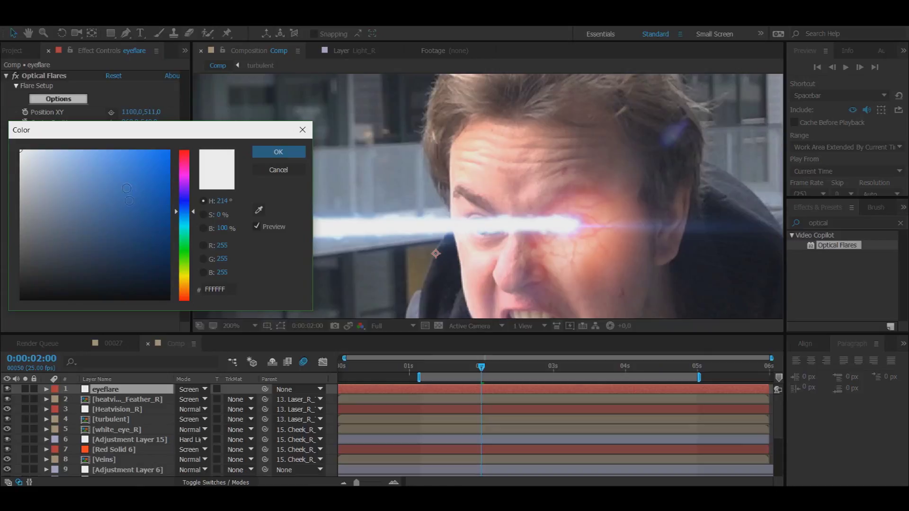
left_click(169, 200)
left_click_drag(167, 200, 170, 149)
left_click(187, 206)
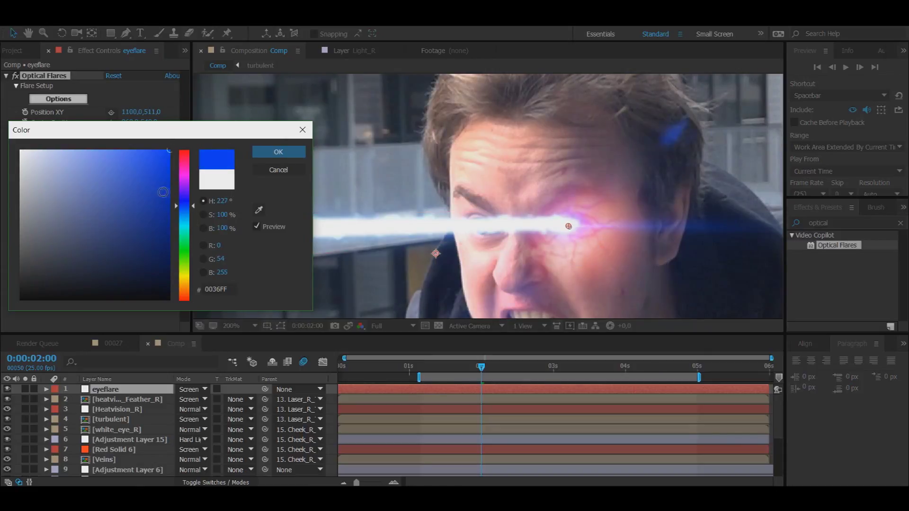
left_click(170, 186)
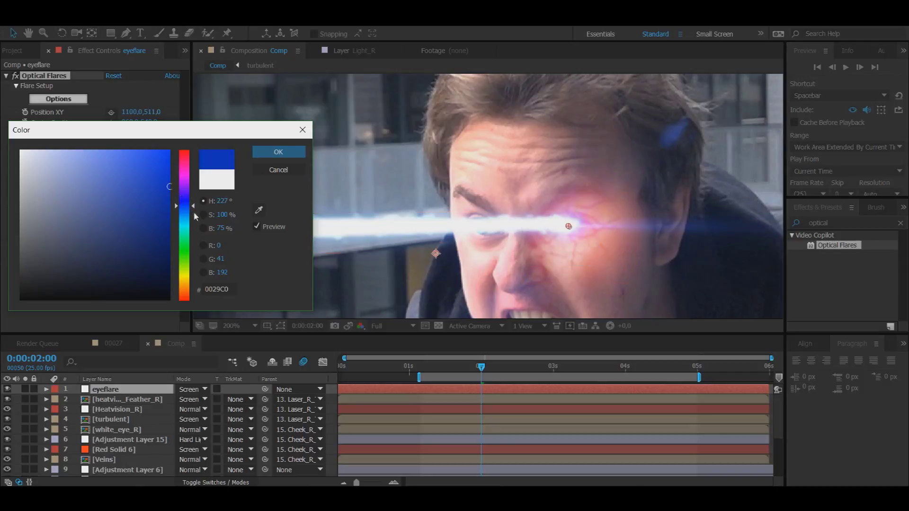
left_click(279, 152)
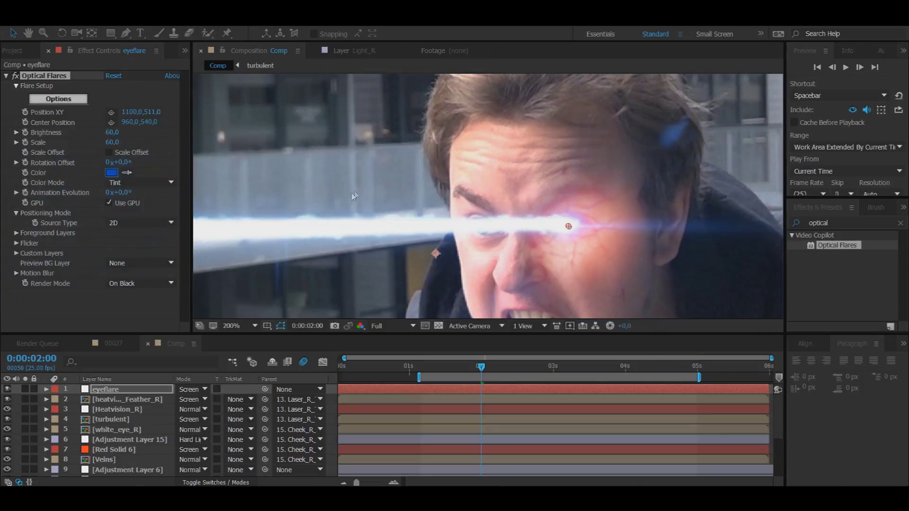
Toggle the eyeflare layer's visibility to compare the shot with and without the flare.
scroll(379, 188, "down", 1)
scroll(379, 188, "down", 2)
left_click(273, 181)
scroll(432, 205, "up", 1)
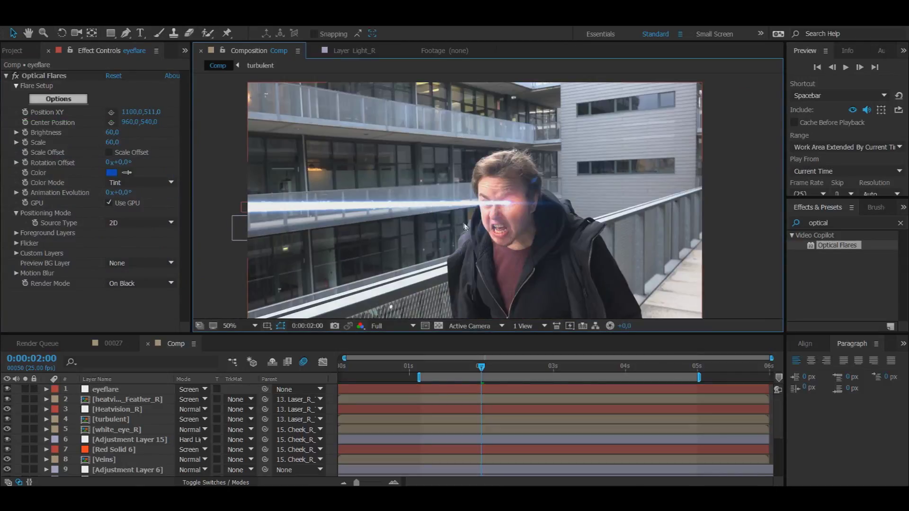
left_click_drag(511, 218, 500, 204)
left_click(7, 389)
left_click(7, 389)
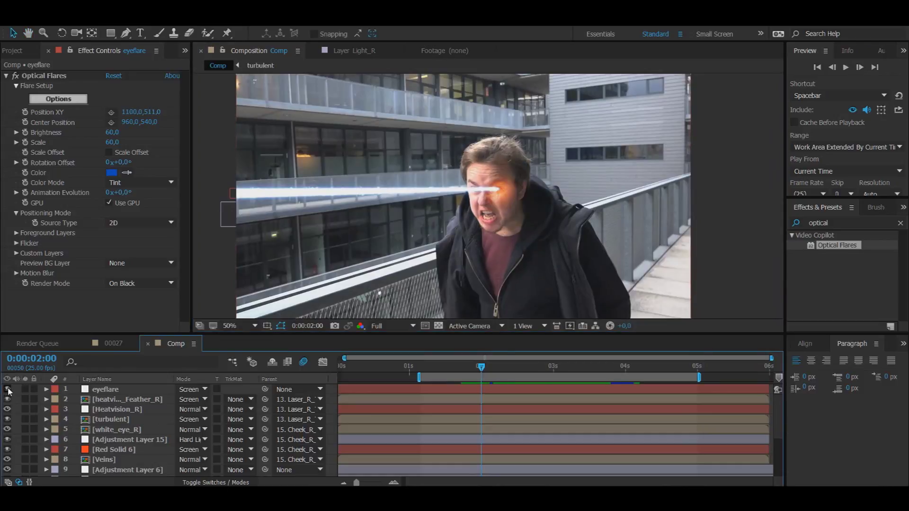
left_click(8, 390)
scroll(473, 232, "up", 2)
Parent the eyeflare layer to the Eye_R_Track layer.
left_click(123, 391)
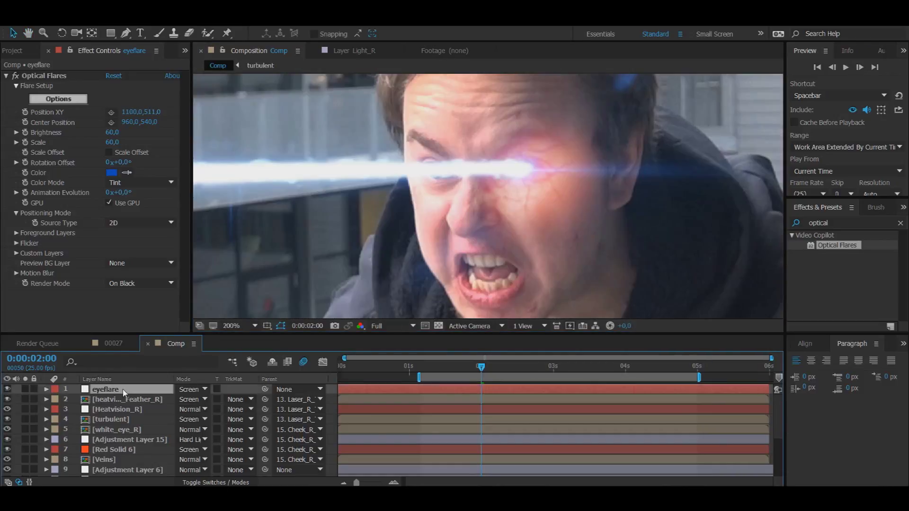
left_click(313, 390)
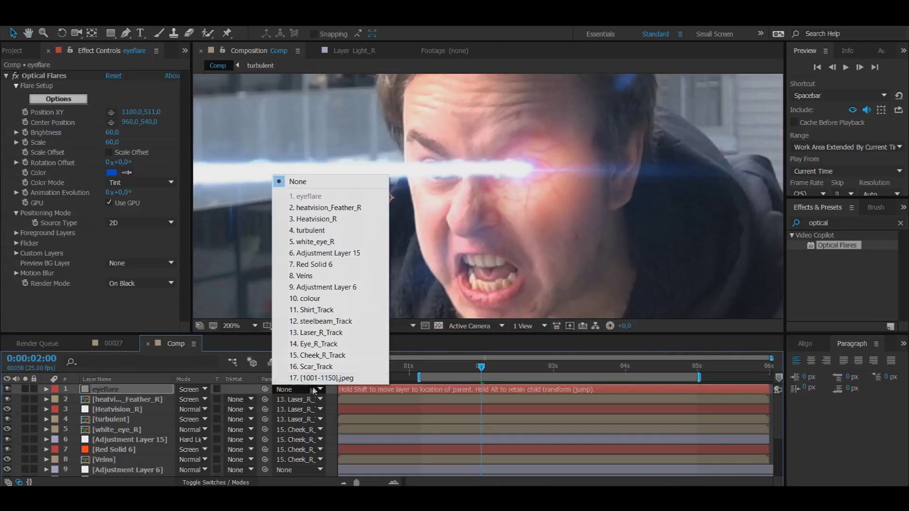
left_click(312, 343)
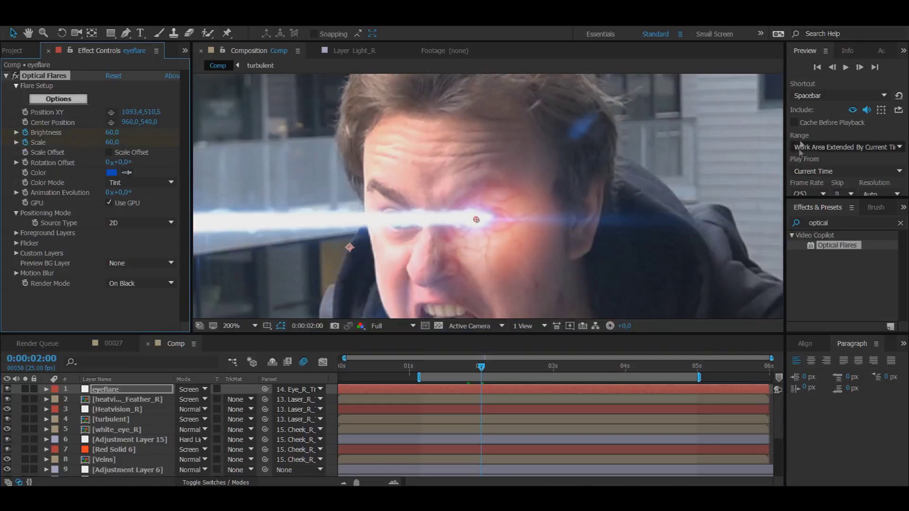
Keyframe the flare's Brightness and Scale at 0 at 0:00:01:20 and play back the ramp.
left_click(832, 67)
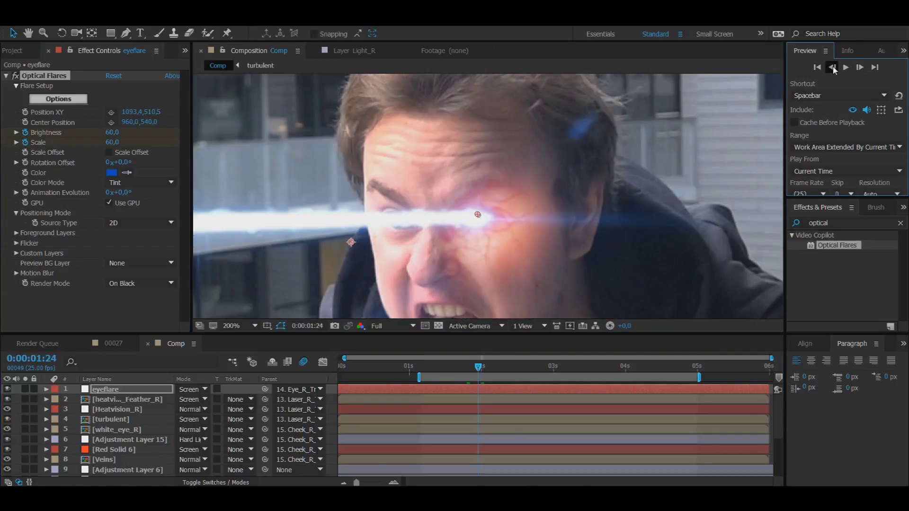
left_click(832, 67)
left_click(832, 67)
left_click(832, 67)
left_click(832, 67)
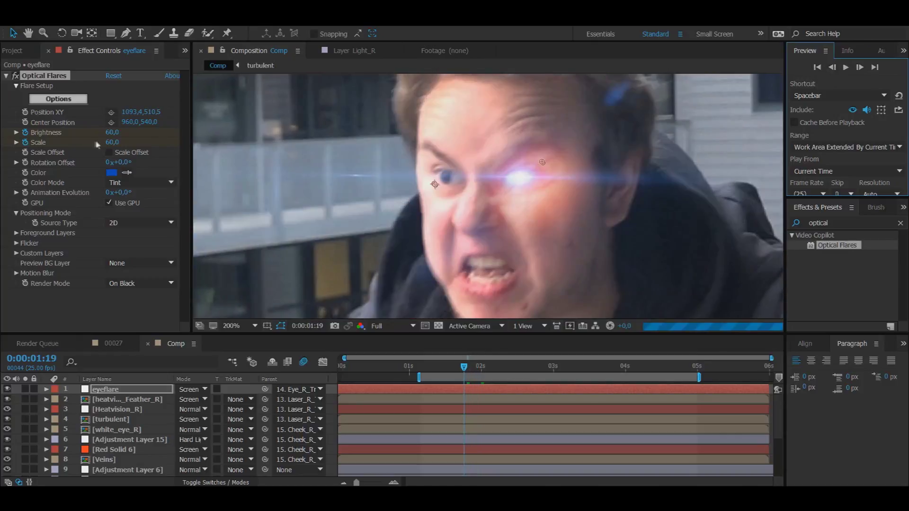
left_click(859, 67)
left_click_drag(108, 134, 25, 133)
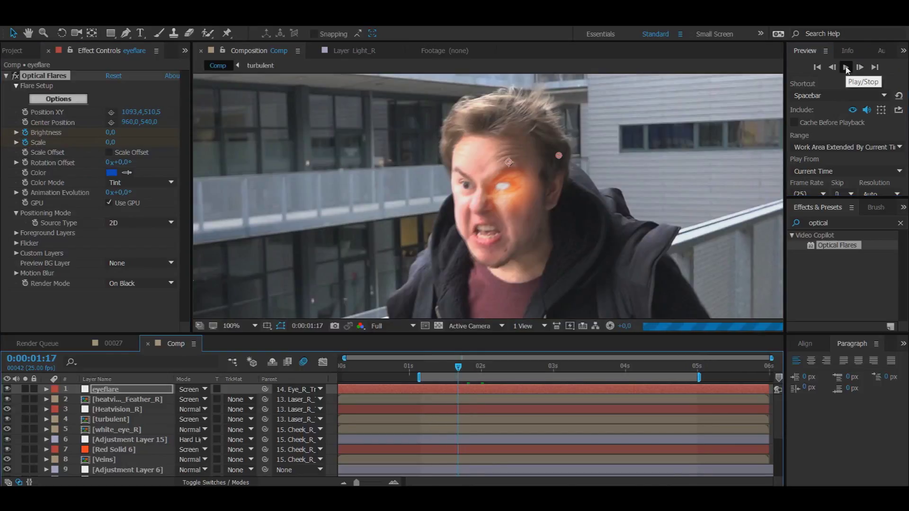
left_click(845, 67)
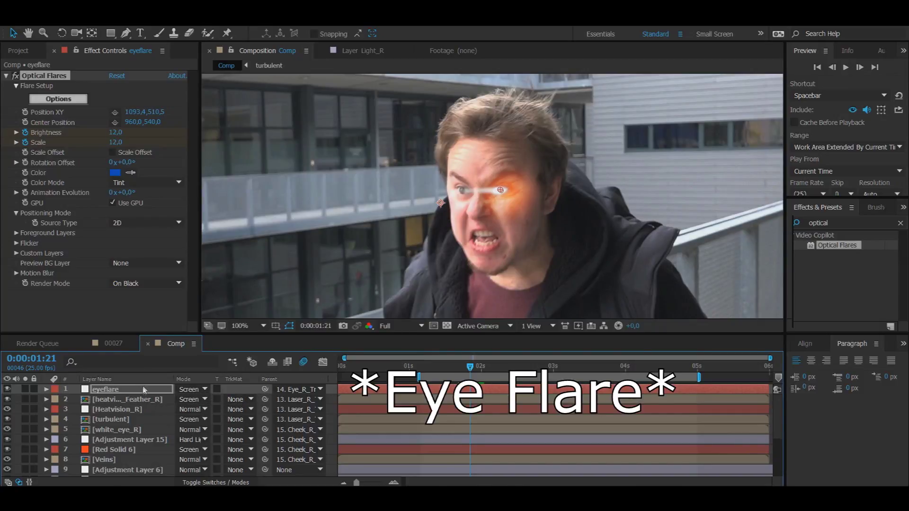
Reveal the eyeflare Brightness and Scale keyframes and move them earlier so the ramp ends just before 0:00:01:21.
key("t")
key("t")
left_click(45, 389)
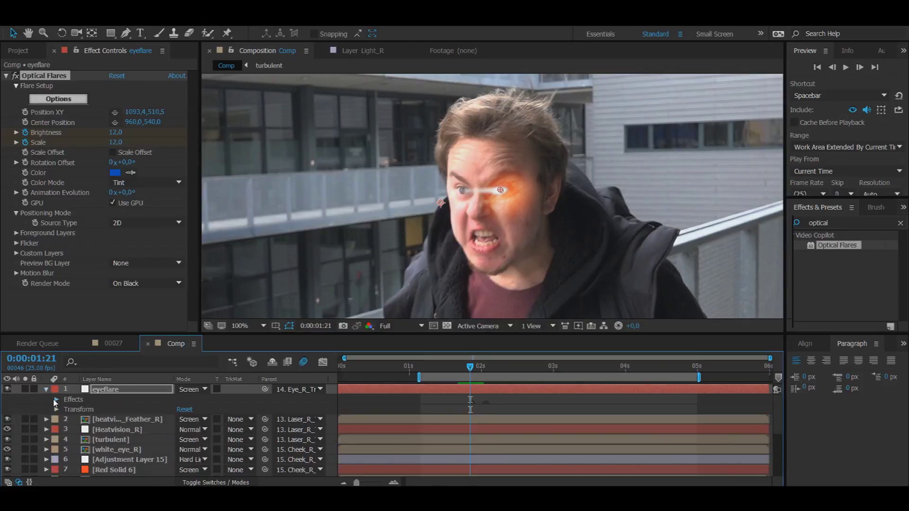
left_click(56, 400)
left_click(67, 410)
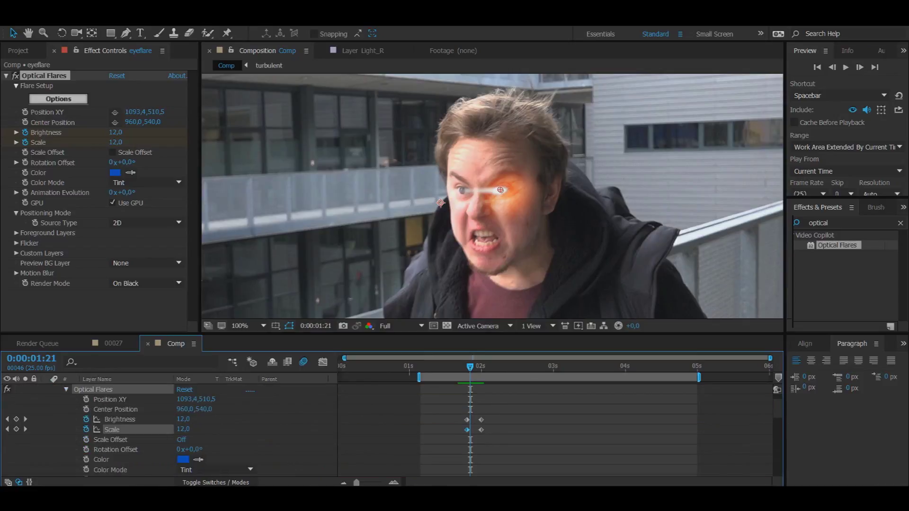
key("=")
left_click_drag(586, 448, 550, 428)
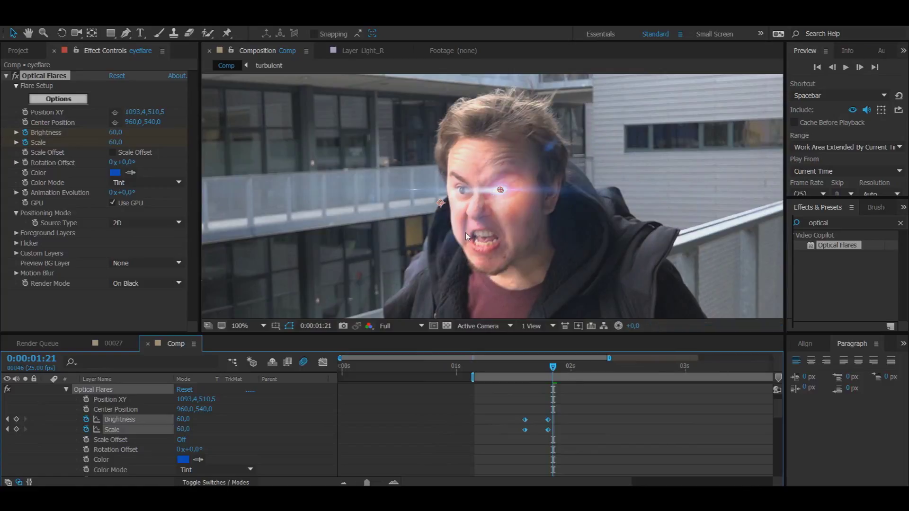
Play back the comp from 0:00:01:04 to check the flare timing, and collapse the eyeflare layer's properties.
key("comma")
key("comma")
key("comma")
key("comma")
left_click(330, 211)
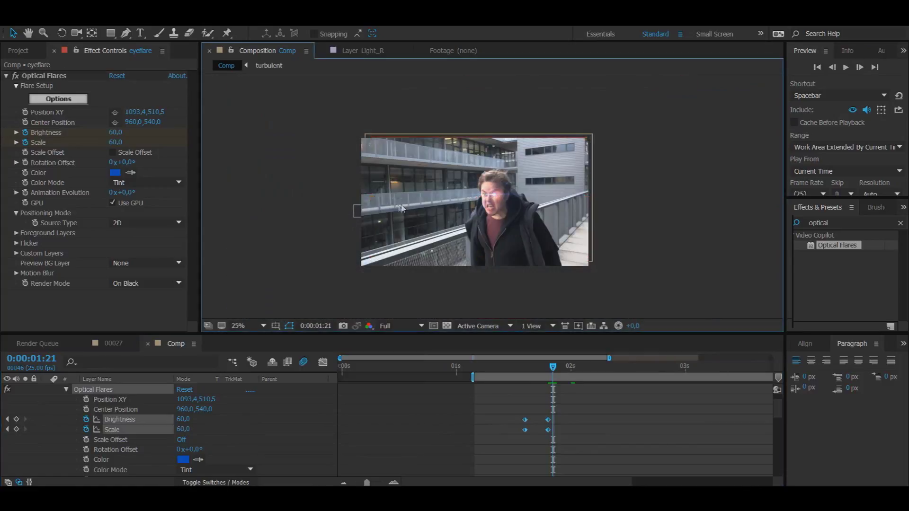
scroll(396, 207, "up", 3)
scroll(420, 210, "down", 1)
left_click_drag(421, 210, 450, 215)
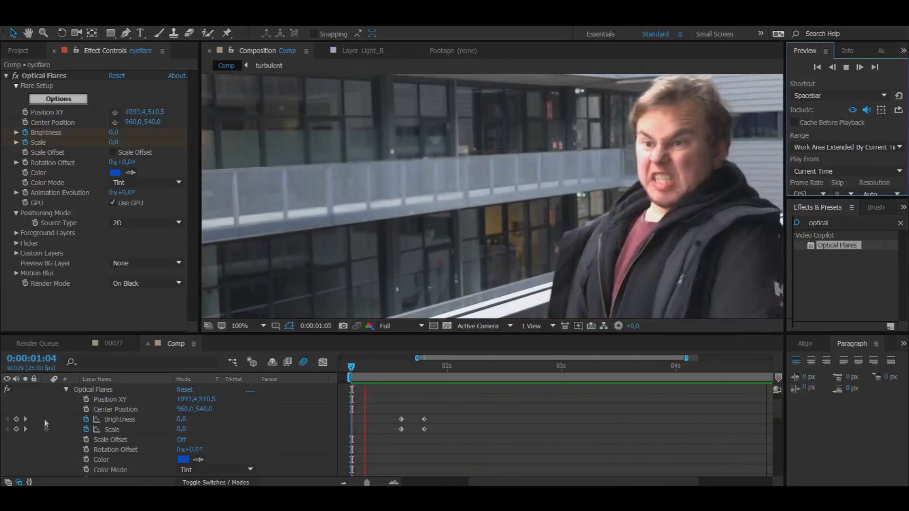
scroll(41, 398, "up", 1)
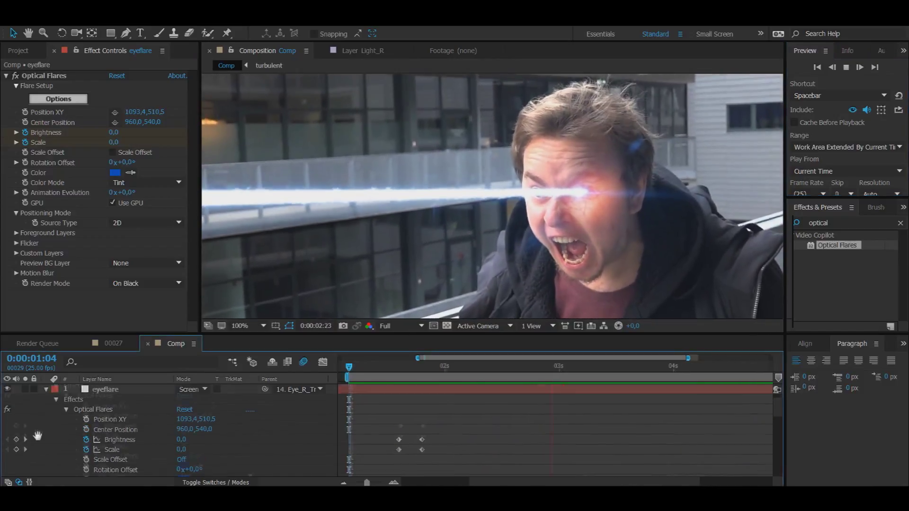
left_click(47, 390)
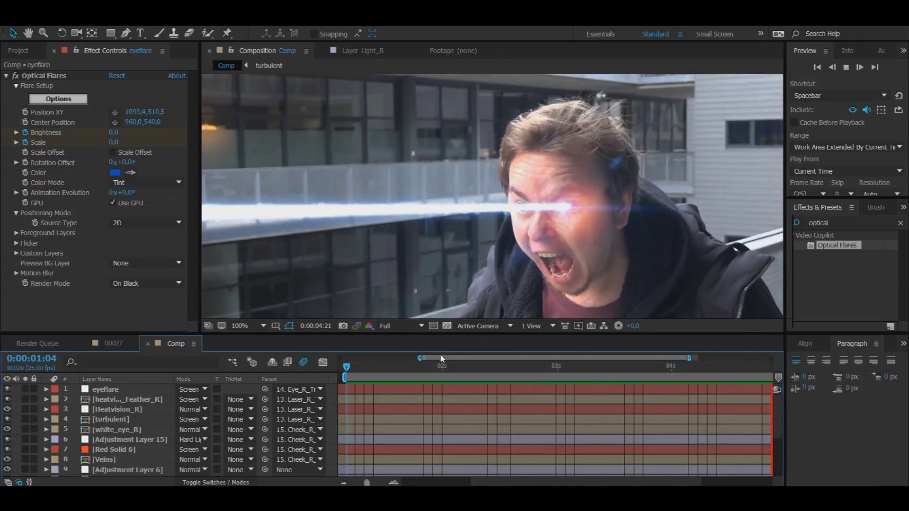
Scrub through the beam's start between 0:00:01:22 and 0:00:02:00 and replay from about 0:00:01:11 to review the flare.
left_click(438, 372)
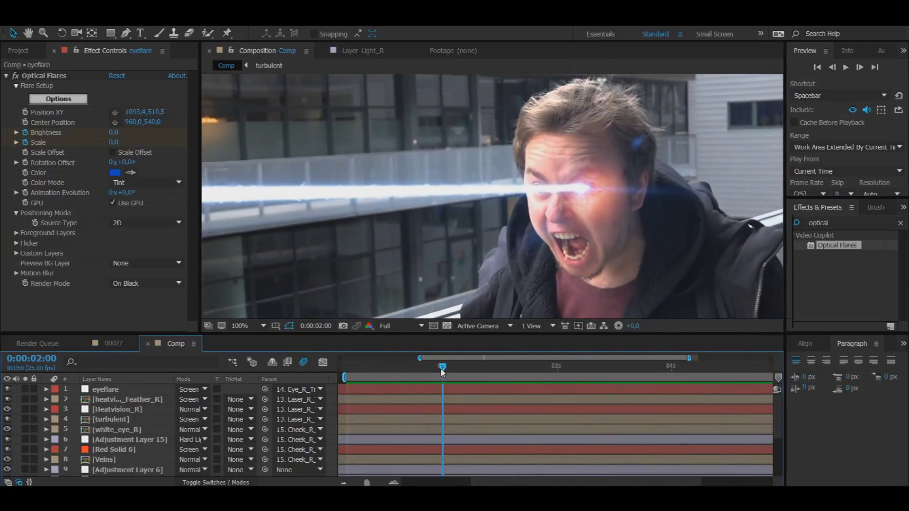
left_click_drag(438, 374, 426, 378)
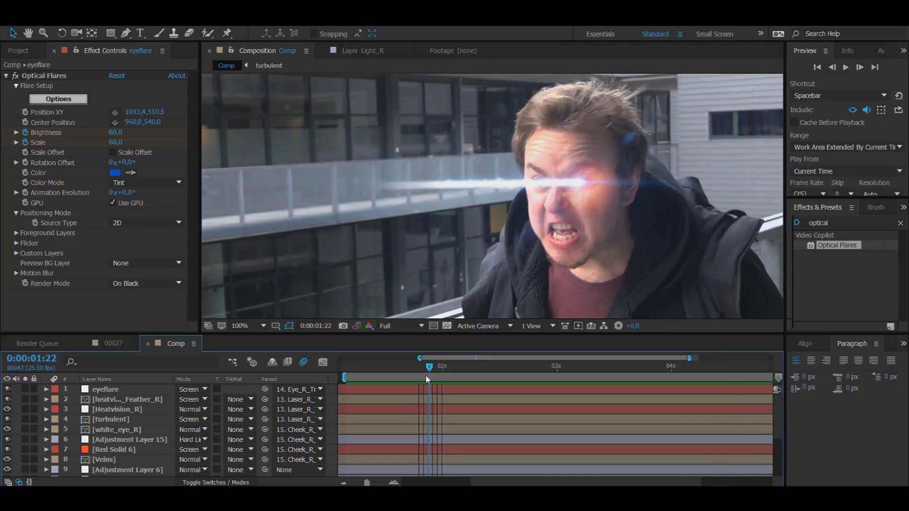
left_click_drag(428, 379, 433, 375)
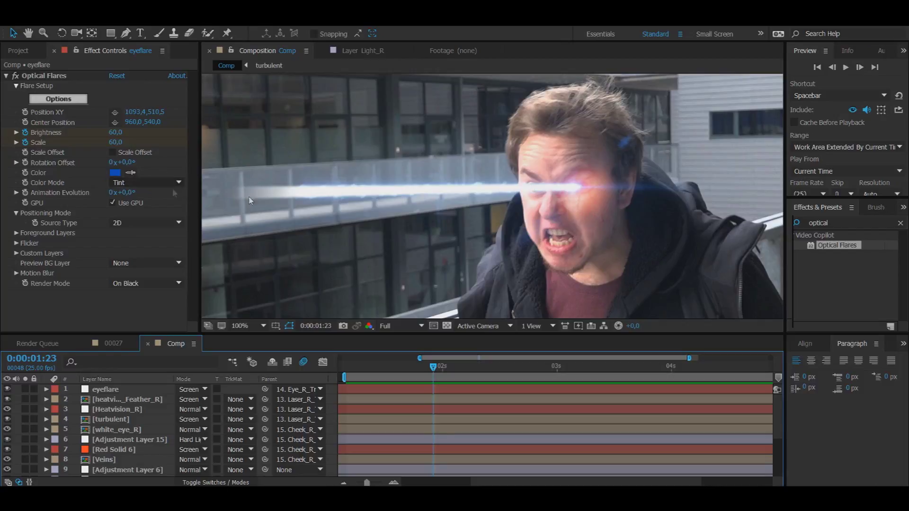
left_click(383, 366)
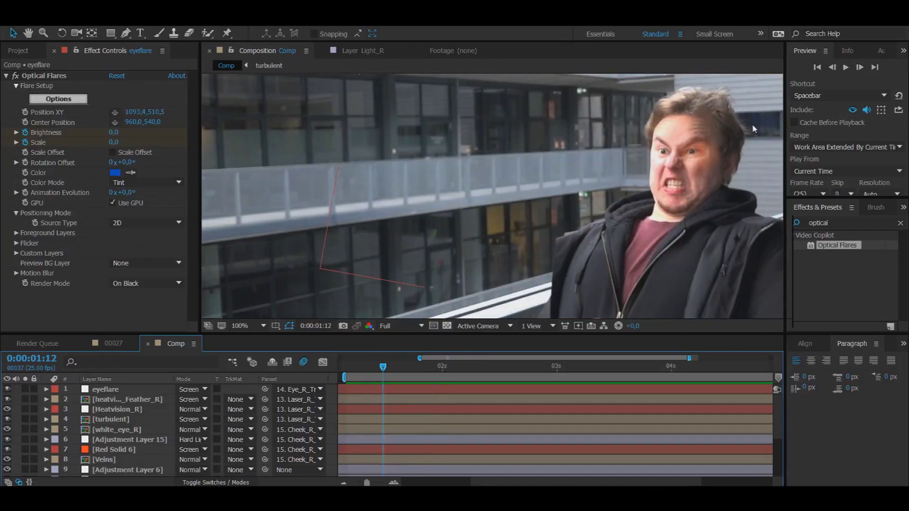
left_click(844, 67)
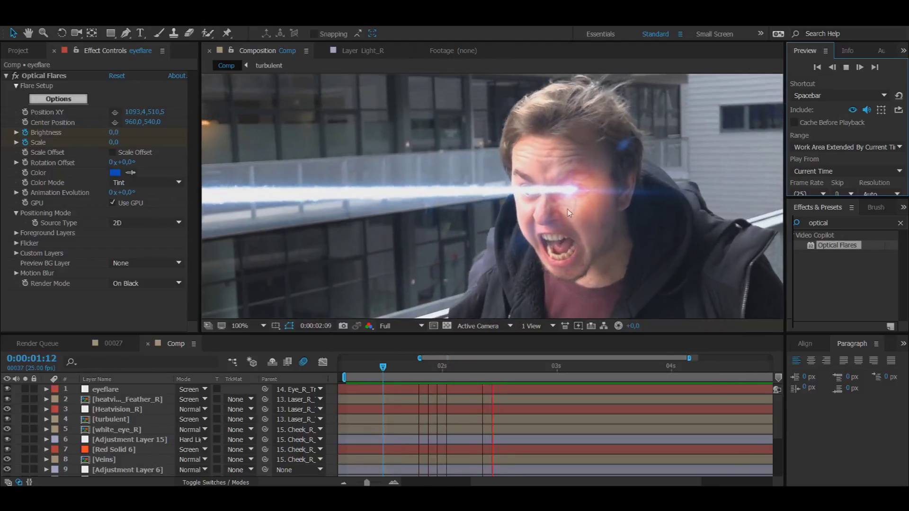
left_click(436, 338)
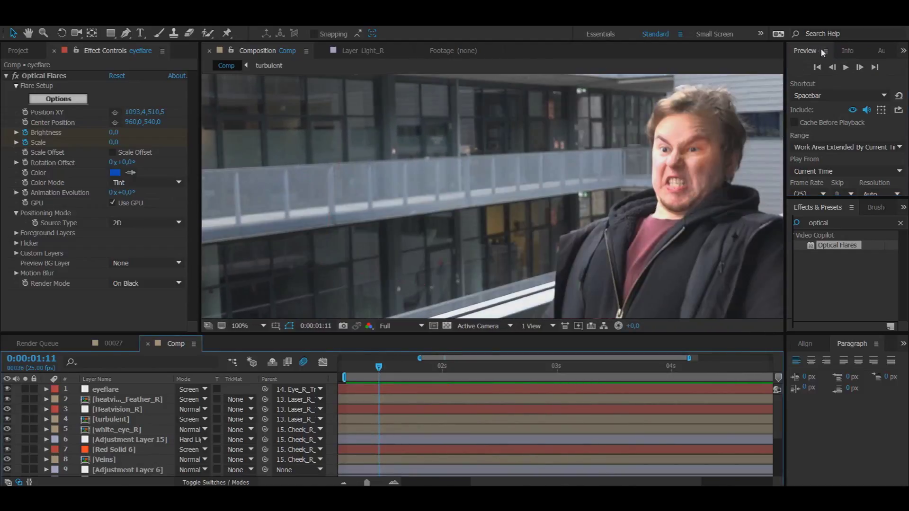
left_click(844, 67)
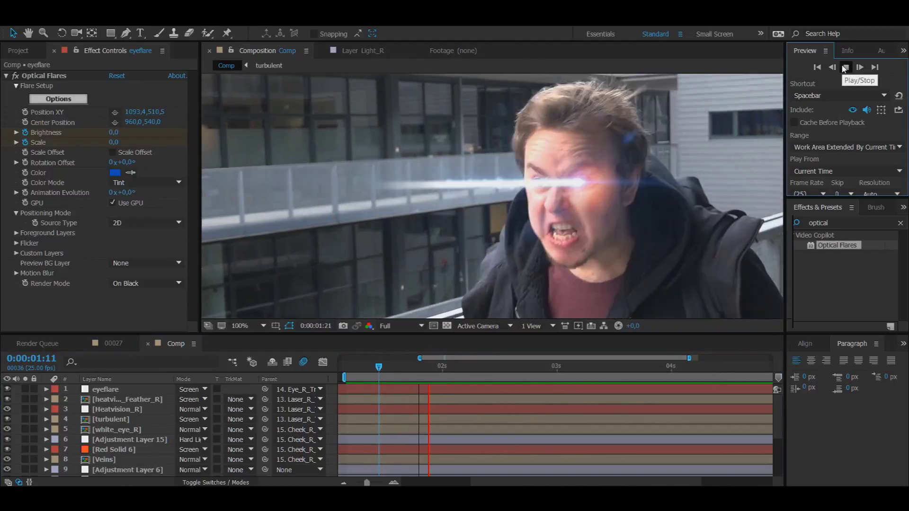